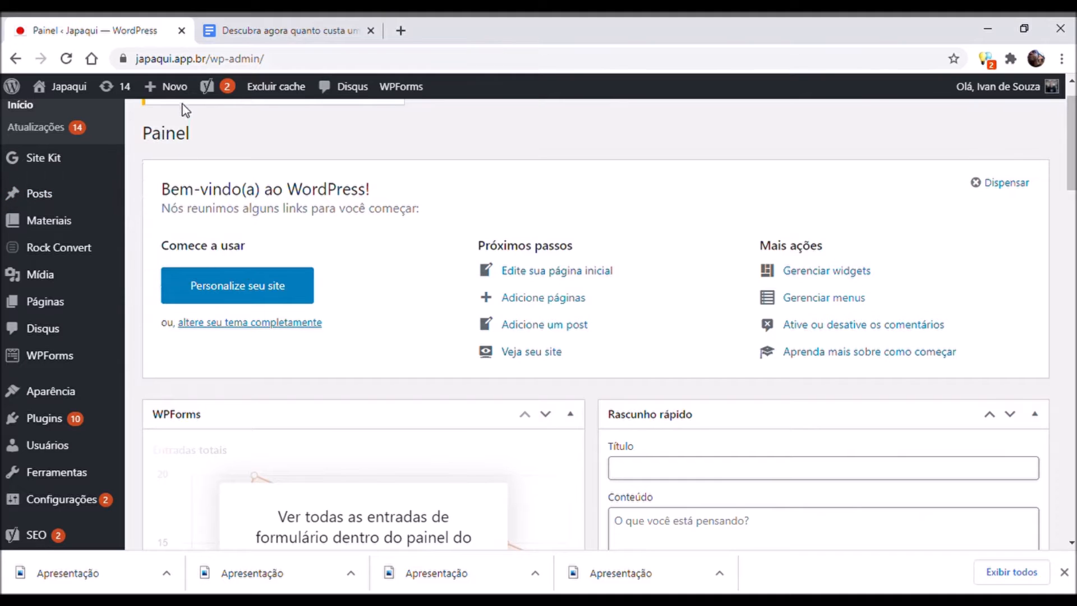
Step: Create a new post and paste the full article text from the Google Docs document into its body
{"action": "mouse_move", "coordinate": [188, 97]}
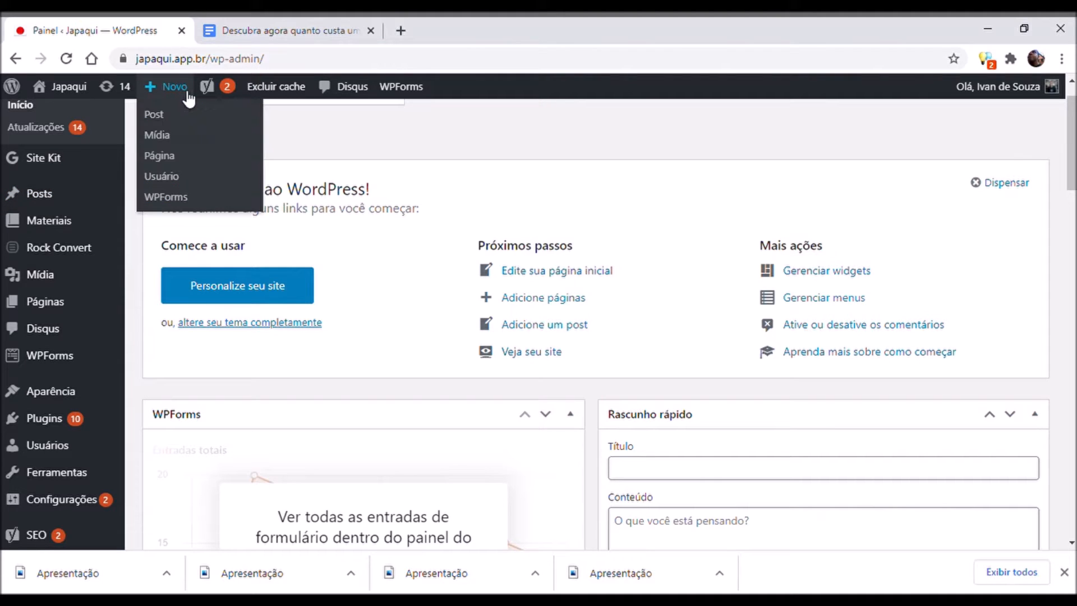
{"action": "left_click", "coordinate": [169, 120]}
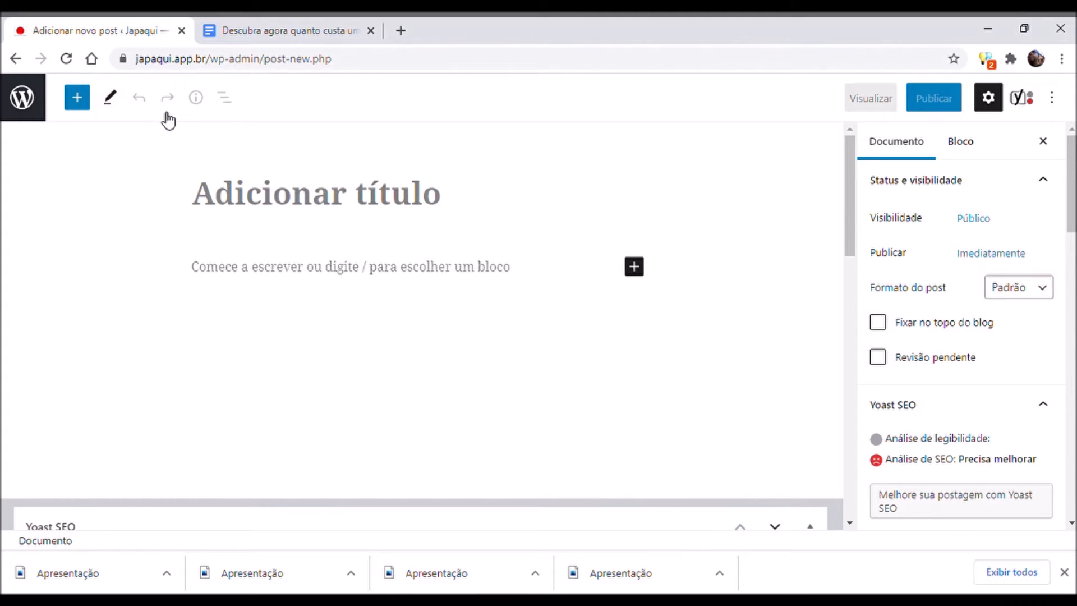
{"action": "left_click", "coordinate": [293, 22]}
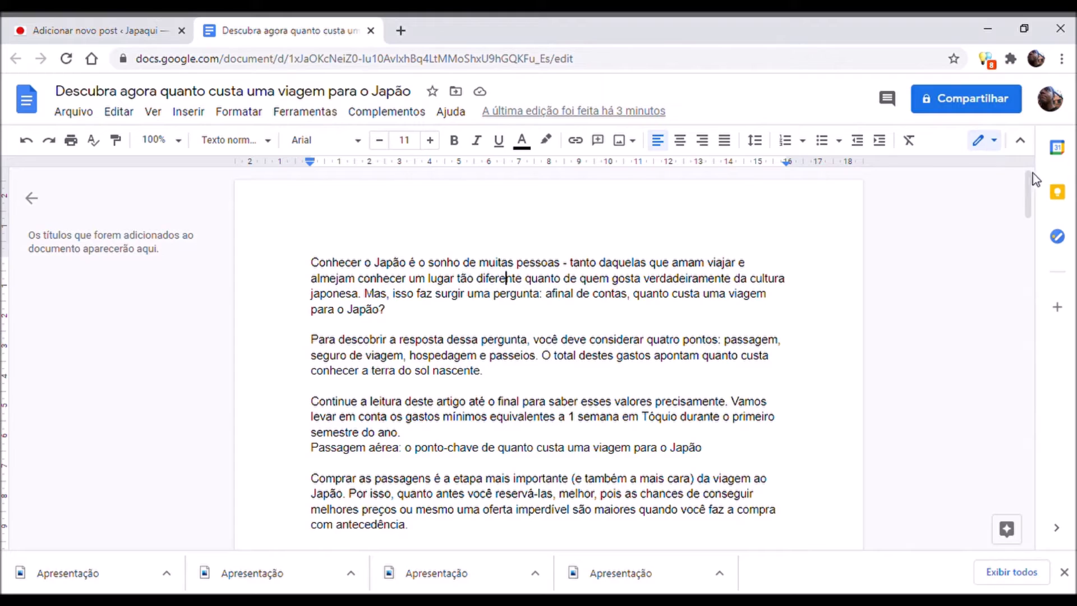
{"action": "mouse_move", "coordinate": [1029, 180]}
{"action": "left_mouse_down"}
{"action": "mouse_move", "coordinate": [1029, 496]}
{"action": "mouse_move", "coordinate": [1029, 170]}
{"action": "left_mouse_up"}
{"action": "left_click", "coordinate": [465, 261]}
{"action": "key", "text": "ctrl+a"}
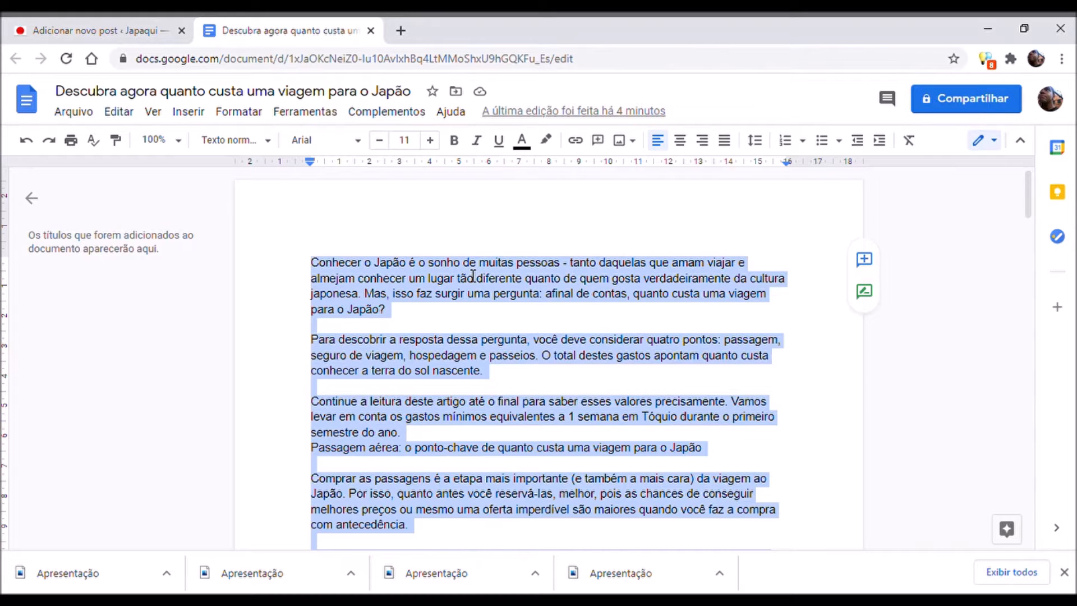
{"action": "left_click", "coordinate": [101, 20]}
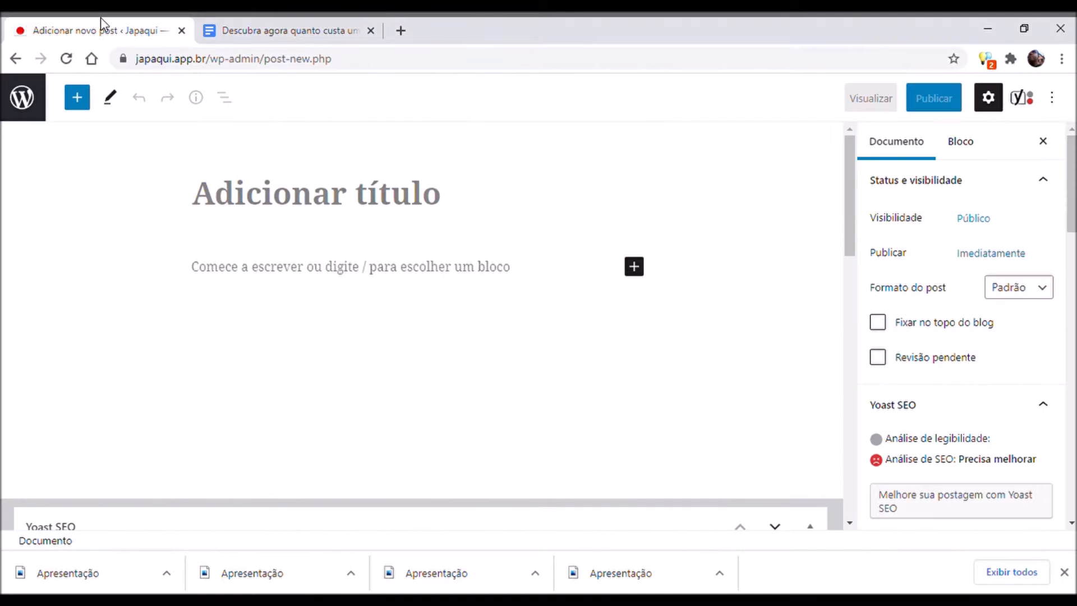
{"action": "left_click", "coordinate": [333, 278]}
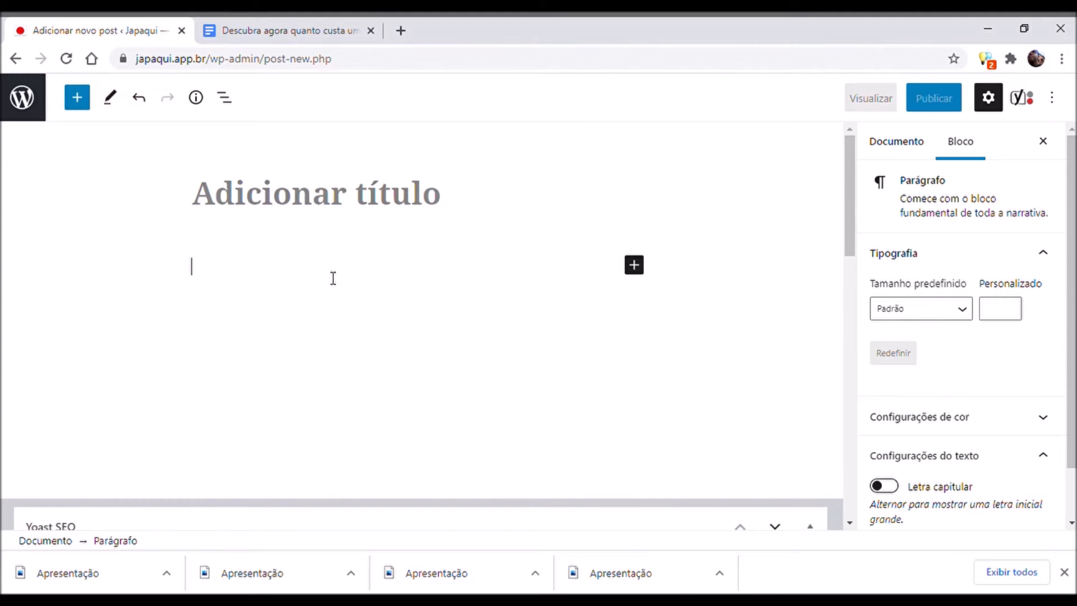
{"action": "key", "text": "ctrl+v"}
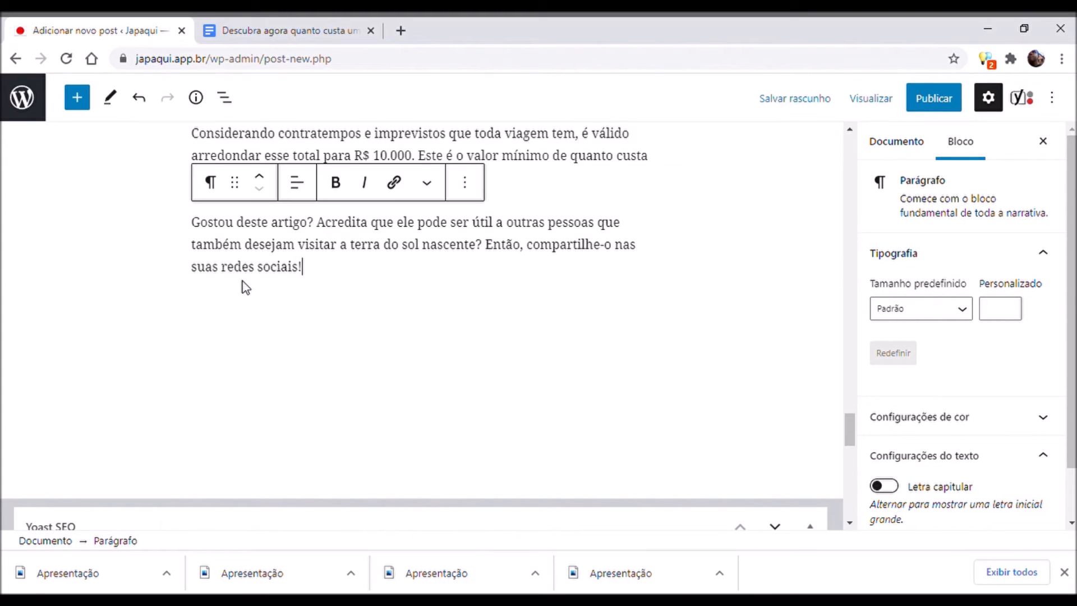
Step: Copy the Google Docs document's title, "Descubra agora quanto custa uma viagem para o Japão", into the WordPress post's title
{"action": "left_click", "coordinate": [352, 18]}
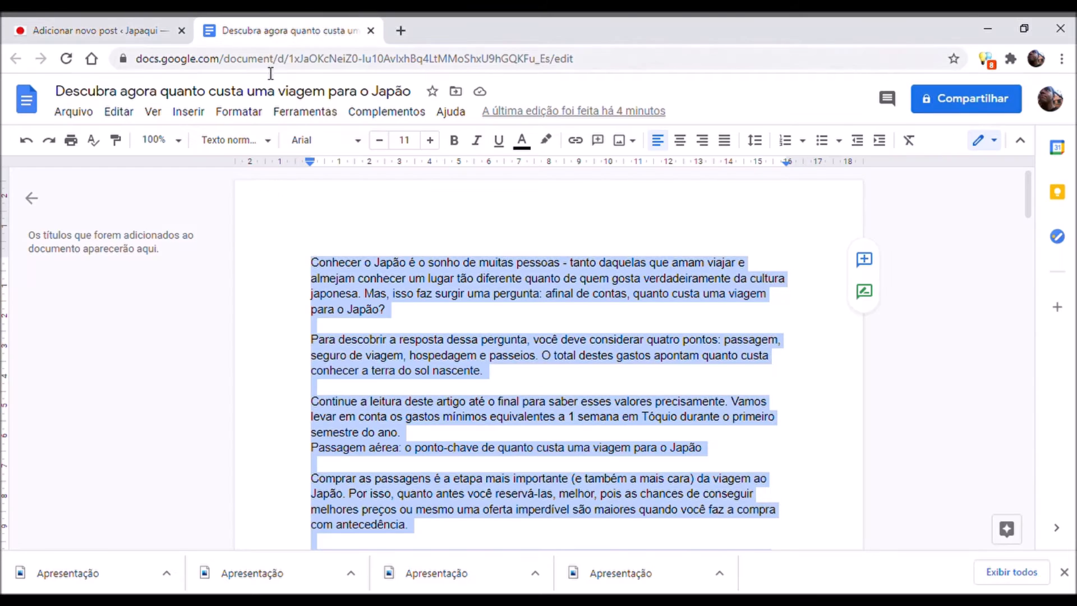
{"action": "left_click", "coordinate": [227, 96]}
{"action": "key", "text": "ctrl+c"}
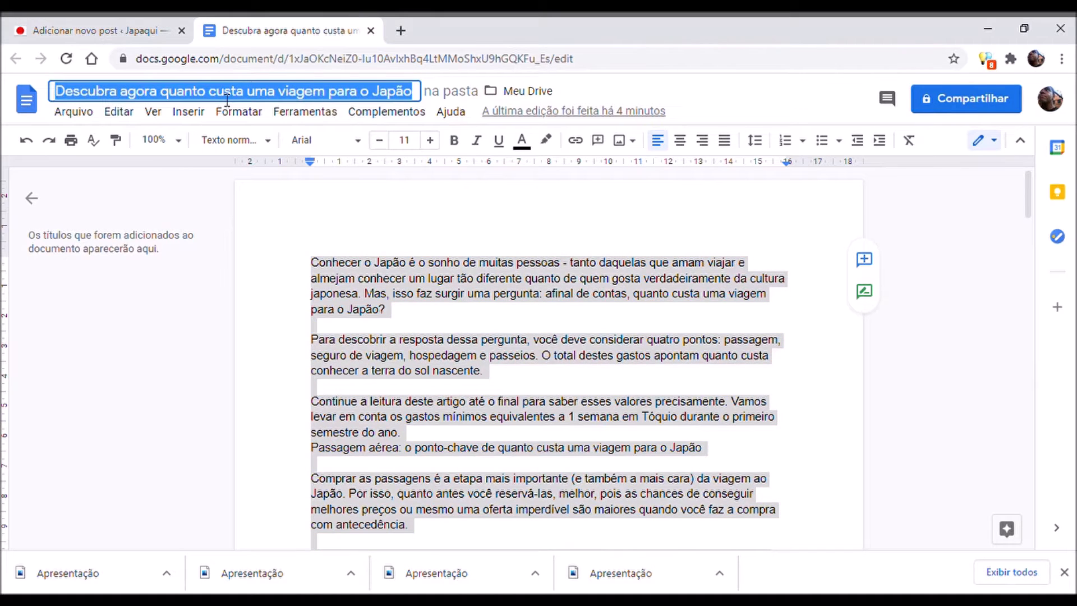
{"action": "left_click", "coordinate": [96, 31]}
{"action": "left_click_drag", "start_coordinate": [850, 431], "coordinate": [838, 133]}
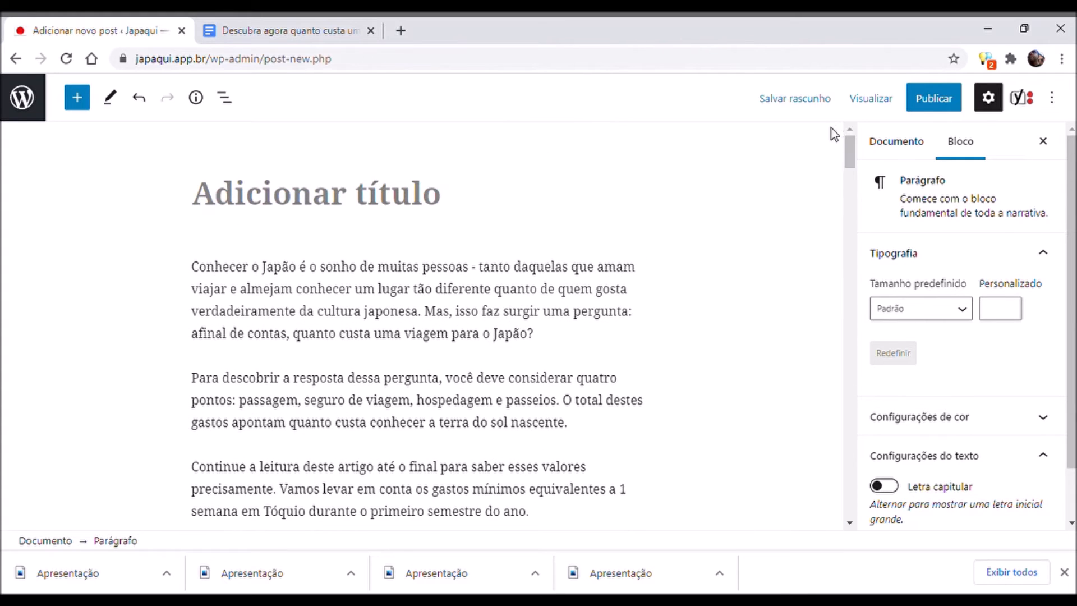
{"action": "left_click", "coordinate": [310, 208]}
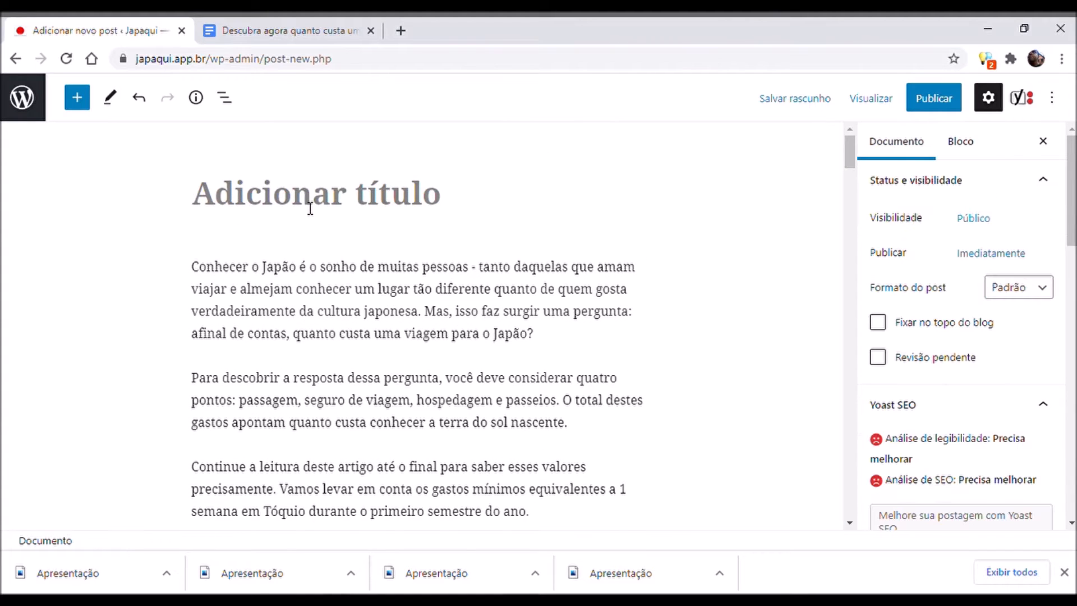
{"action": "key", "text": "ctrl+v"}
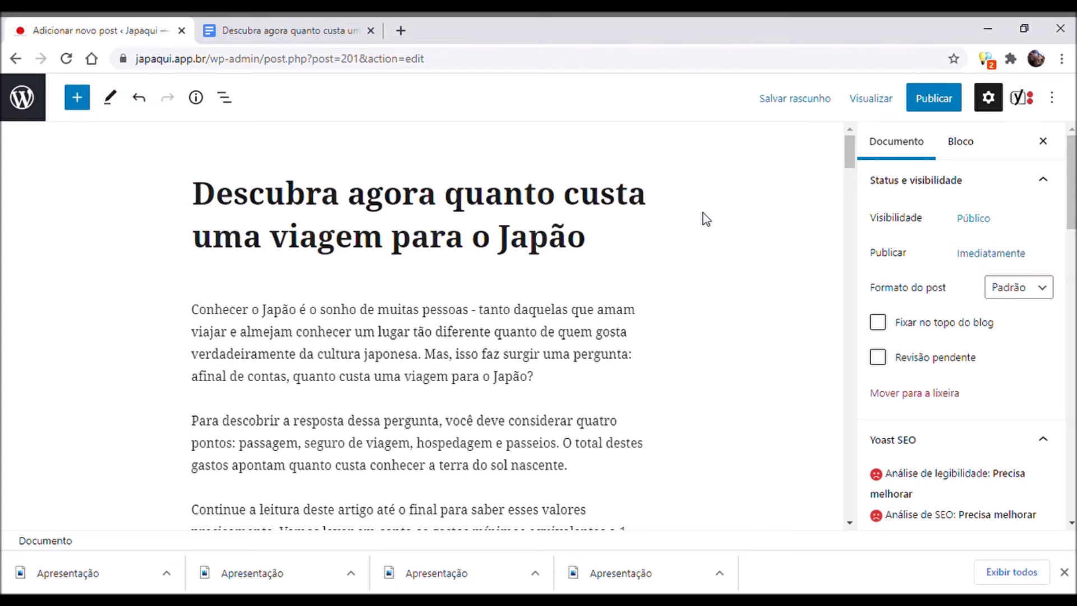
{"action": "left_click", "coordinate": [201, 194]}
{"action": "left_click_drag", "start_coordinate": [850, 148], "coordinate": [841, 176]}
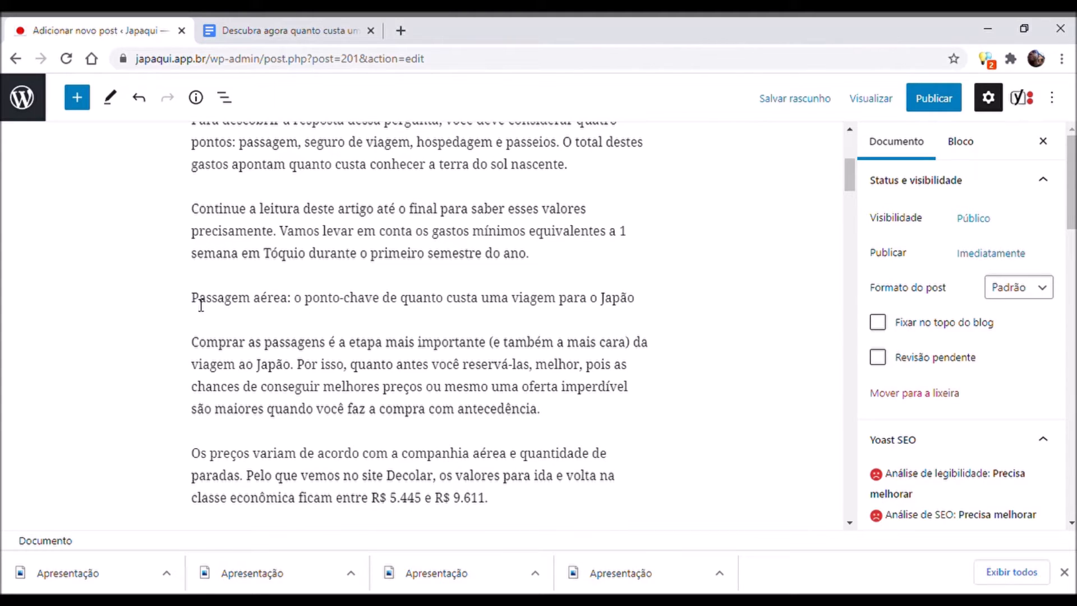
{"action": "left_click_drag", "start_coordinate": [201, 306], "coordinate": [664, 307]}
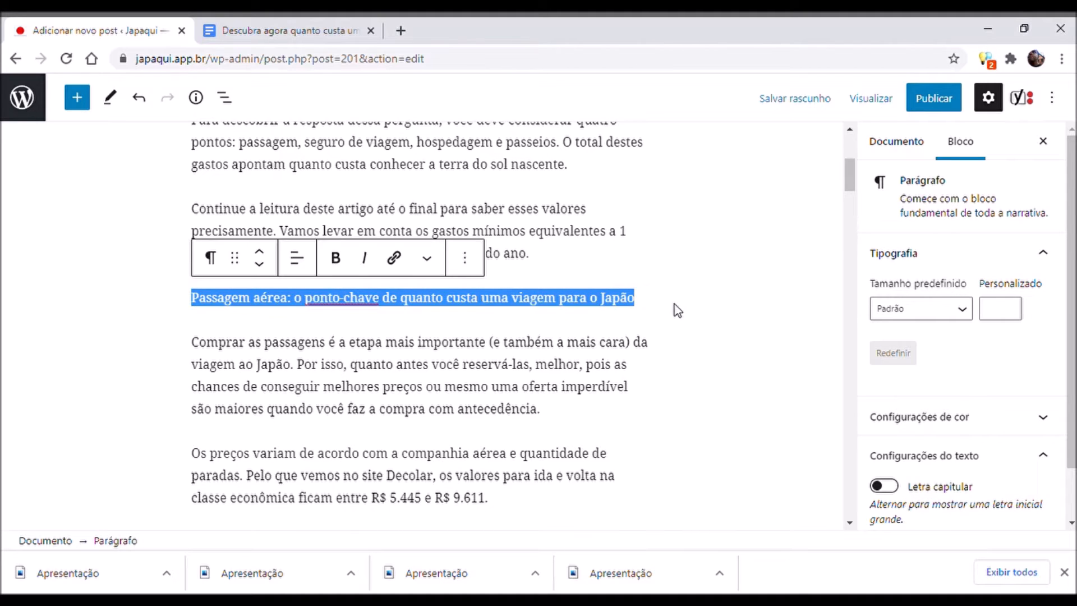
{"action": "left_click", "coordinate": [212, 259]}
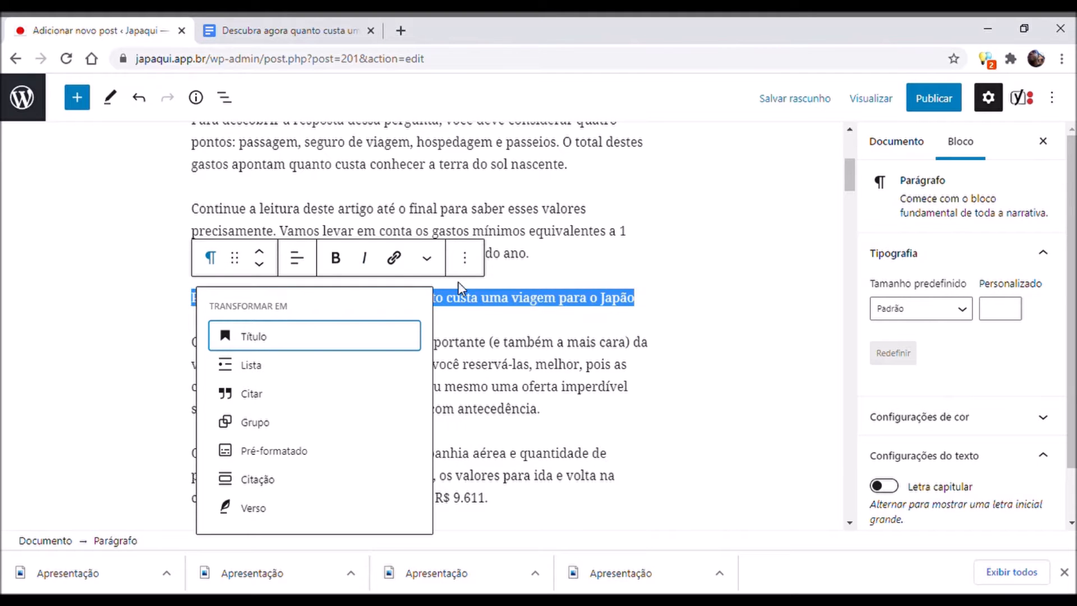
{"action": "left_click", "coordinate": [728, 284]}
{"action": "left_click_drag", "start_coordinate": [197, 306], "coordinate": [614, 308]}
{"action": "double_click", "coordinate": [326, 300]}
{"action": "left_click", "coordinate": [296, 302]}
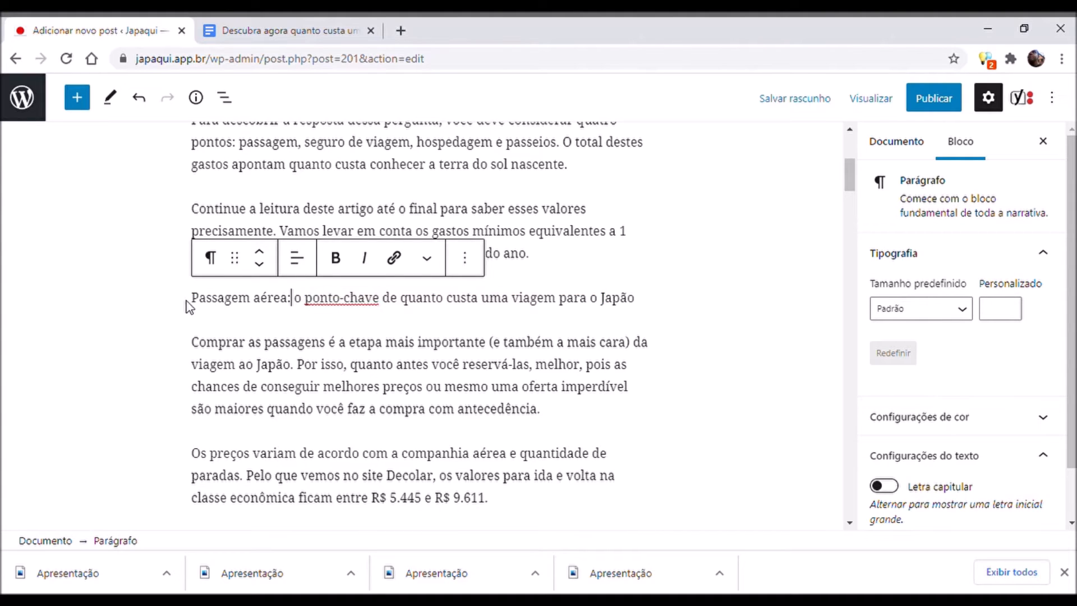
{"action": "left_click_drag", "start_coordinate": [192, 302], "coordinate": [640, 312]}
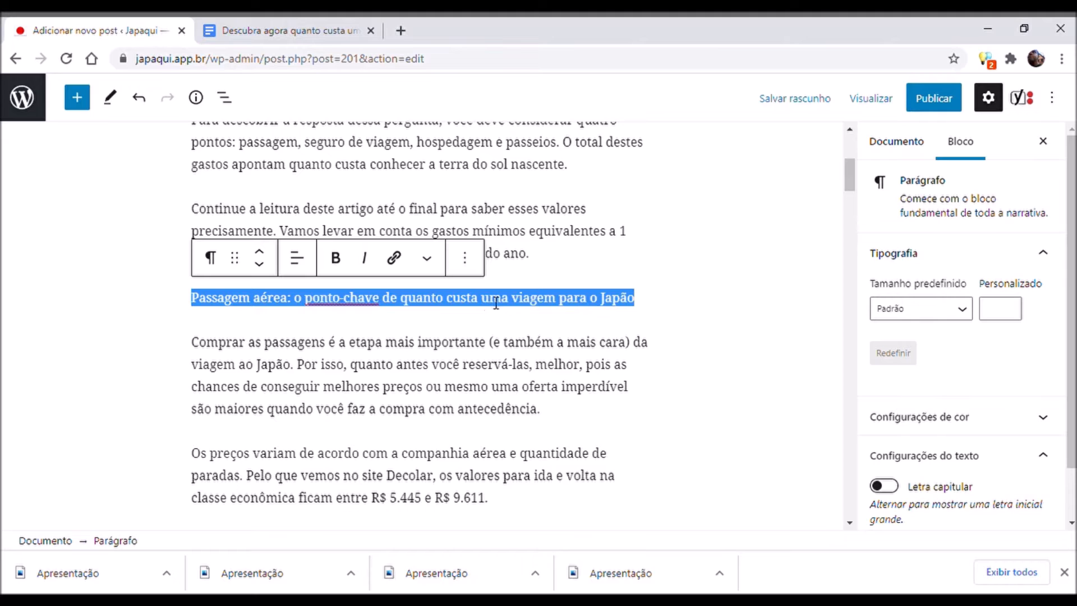
{"action": "left_click", "coordinate": [755, 314]}
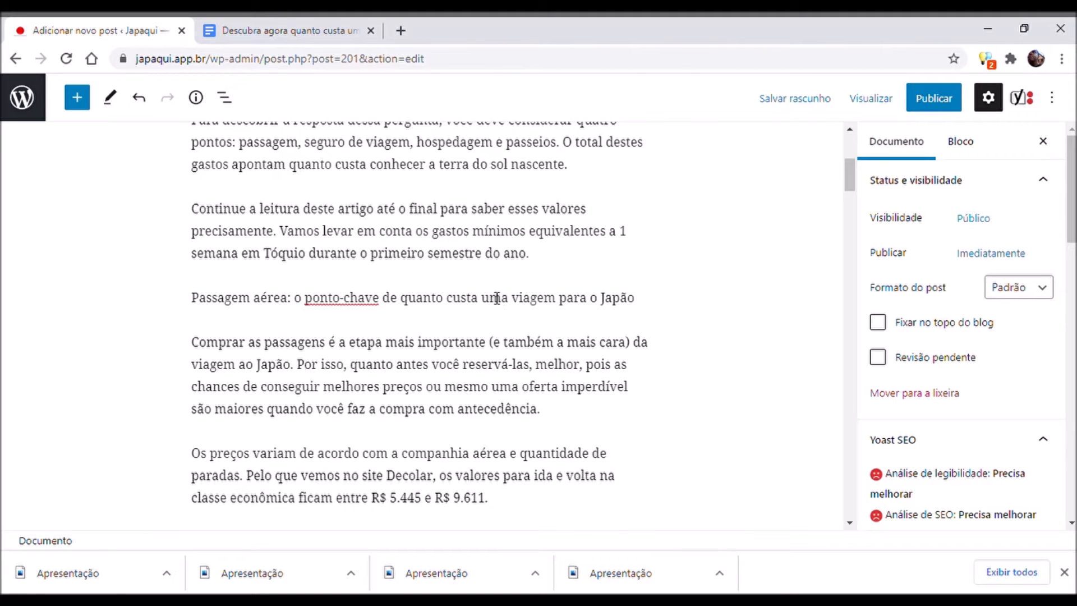
Step: Transform the paragraph "Passagem aérea: o ponto-chave de quanto custa uma viagem para o Japão" into an H2 heading
{"action": "left_click", "coordinate": [228, 301]}
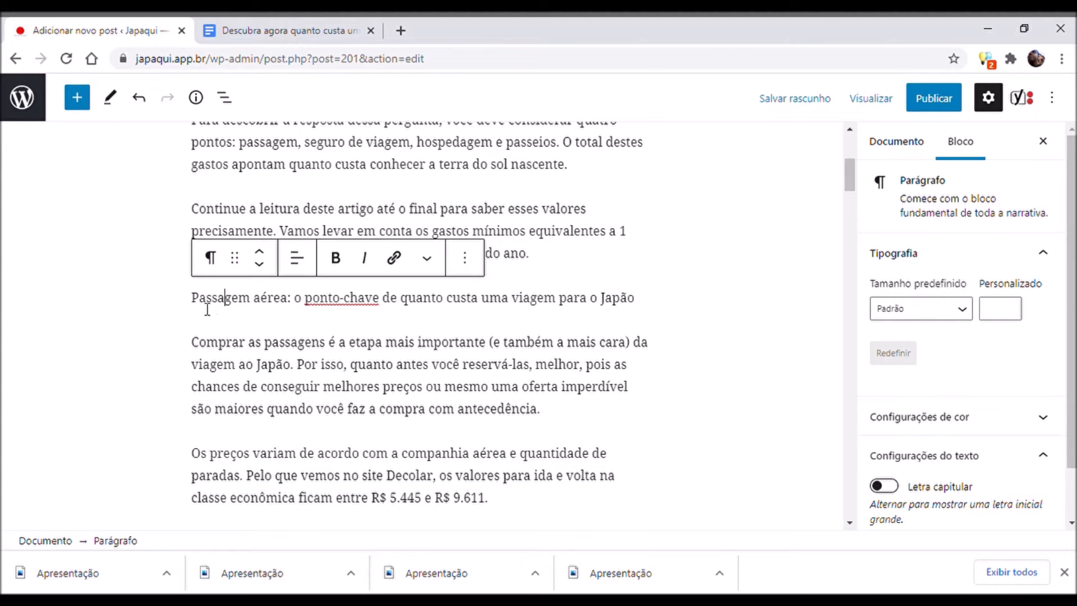
{"action": "left_click_drag", "start_coordinate": [192, 300], "coordinate": [639, 303]}
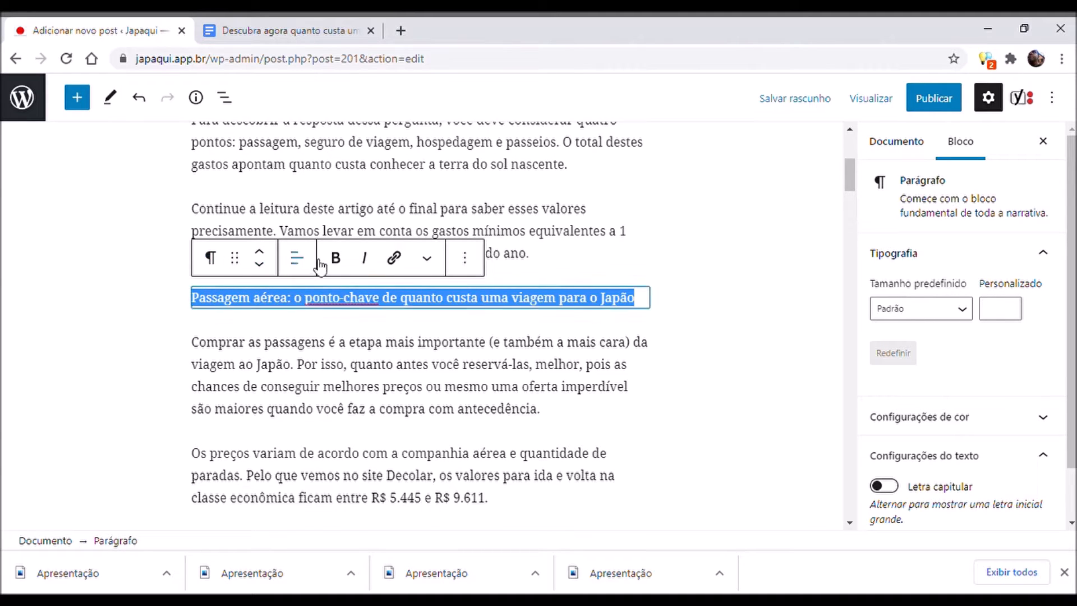
{"action": "left_click", "coordinate": [212, 261]}
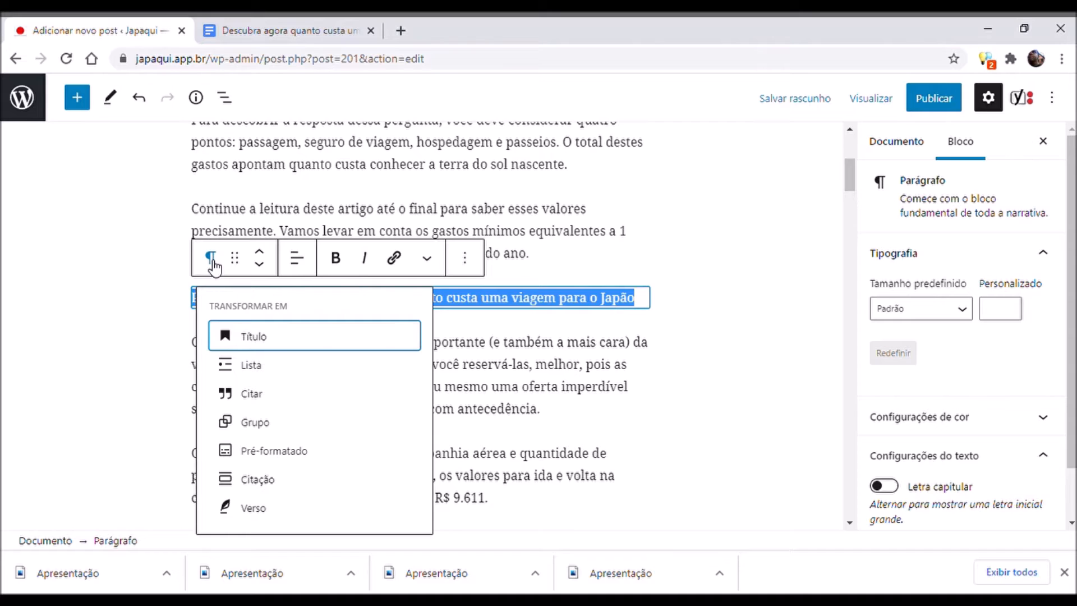
{"action": "left_click", "coordinate": [268, 338]}
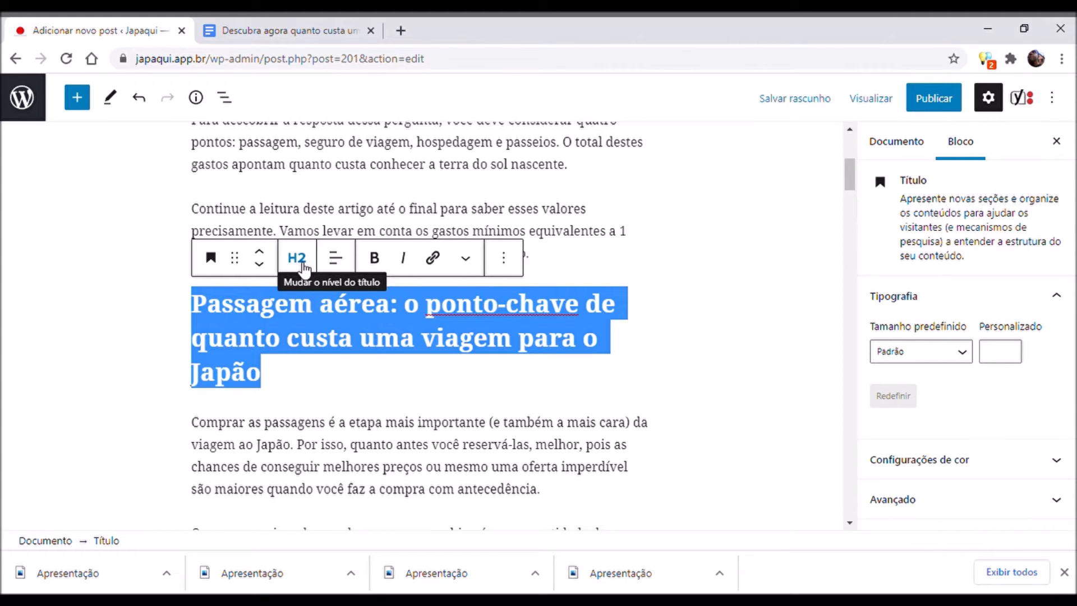
{"action": "left_click", "coordinate": [299, 262]}
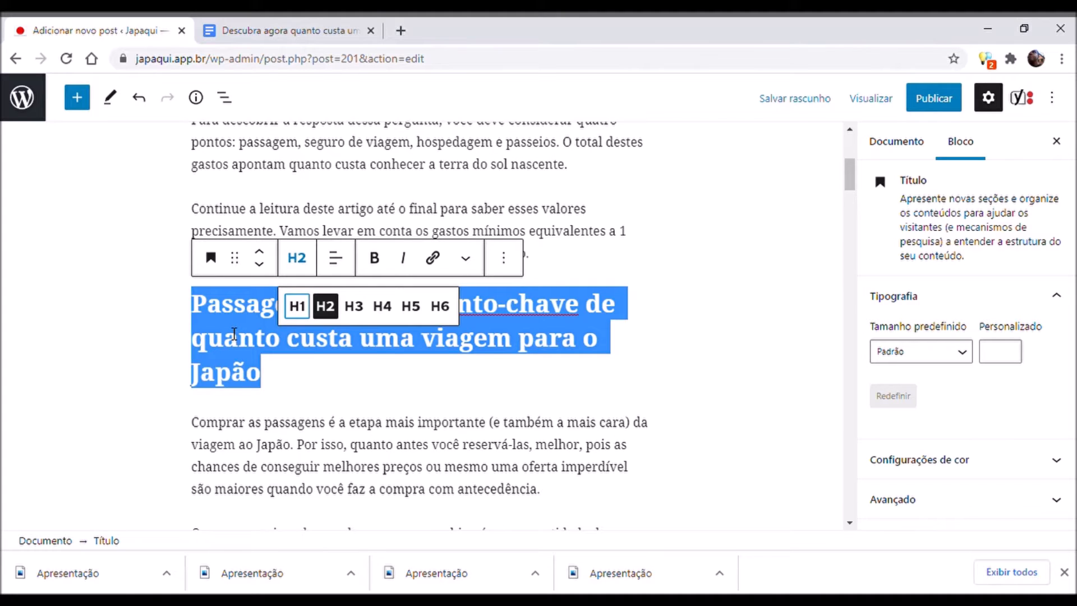
{"action": "left_click", "coordinate": [234, 334]}
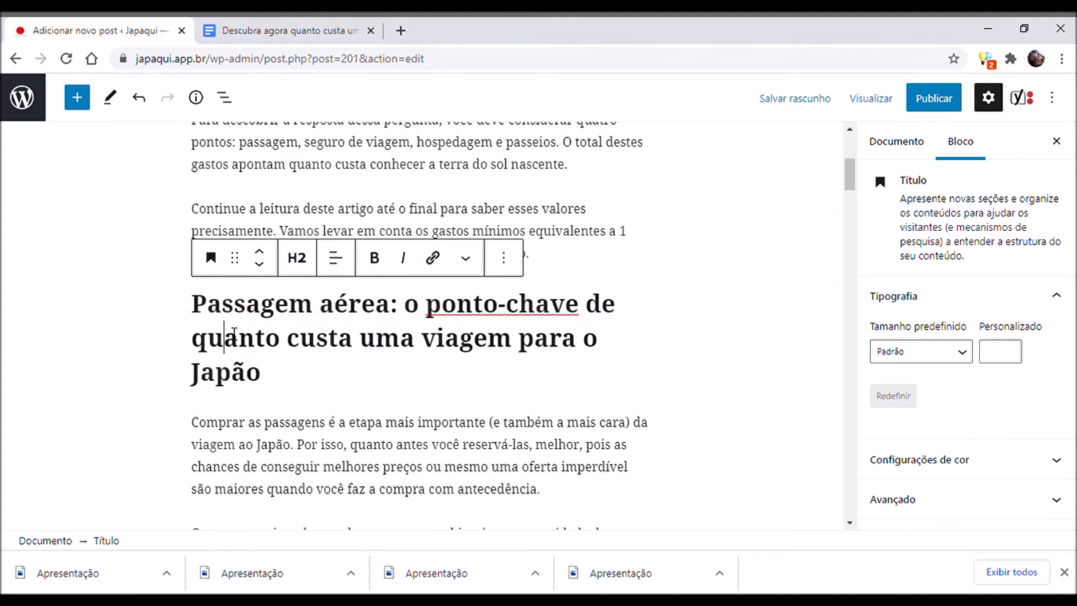
{"action": "left_click", "coordinate": [705, 301]}
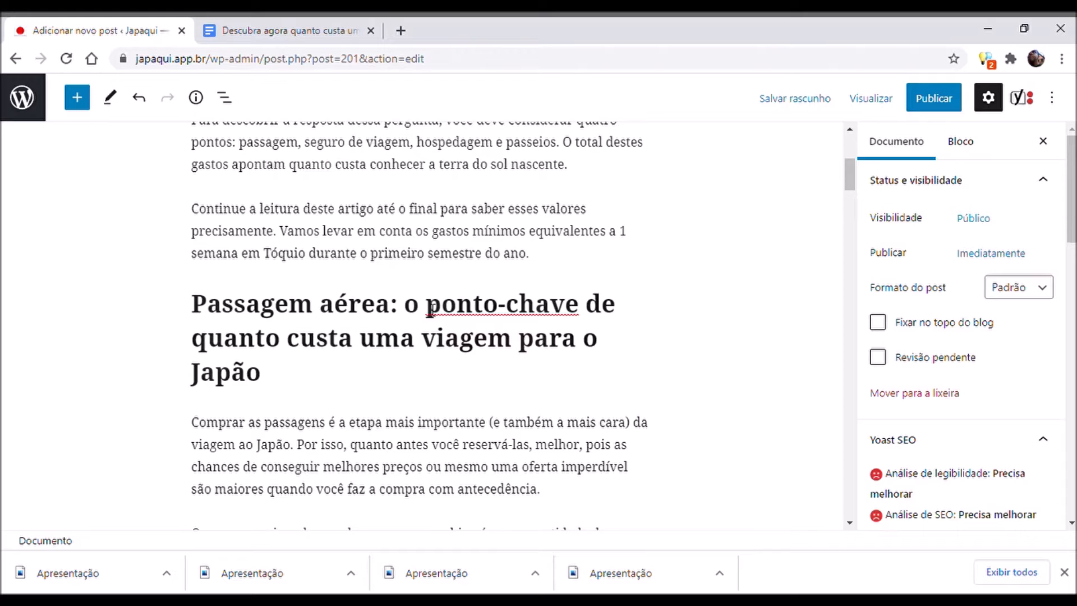
Step: Transform the paragraph "Seguro de viagem: não saia de casa sem ele" into an H2 heading
{"action": "left_click_drag", "start_coordinate": [849, 186], "coordinate": [848, 147]}
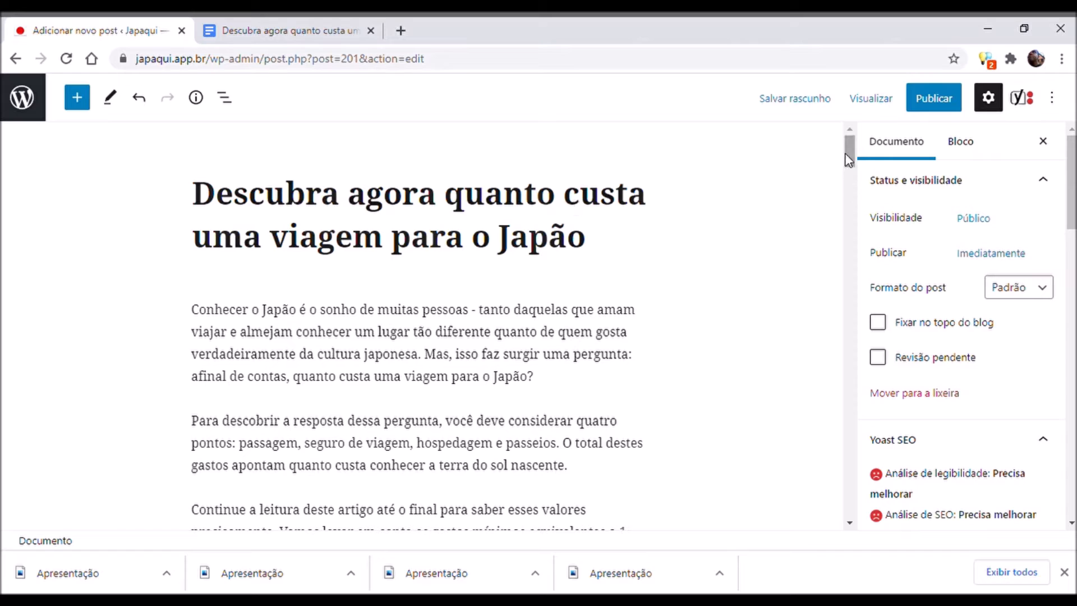
{"action": "left_click_drag", "start_coordinate": [846, 151], "coordinate": [844, 174]}
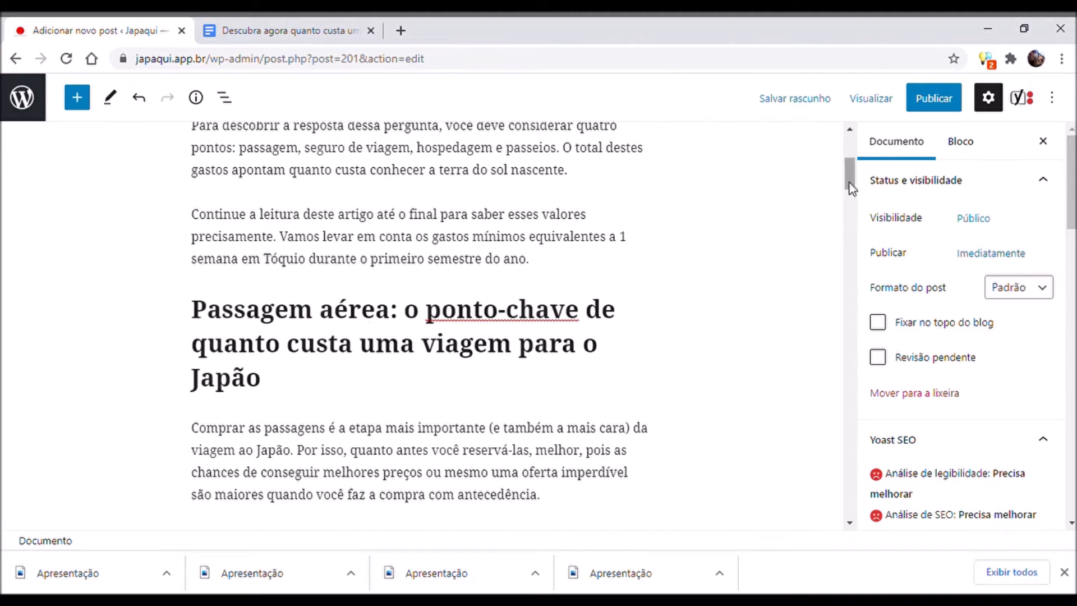
{"action": "left_click_drag", "start_coordinate": [846, 182], "coordinate": [841, 236]}
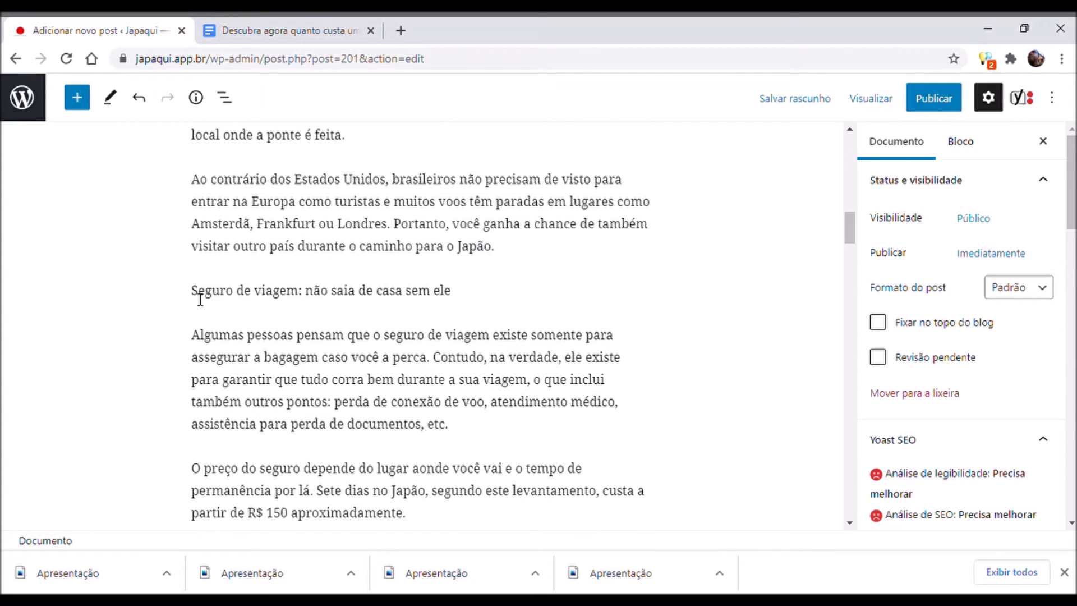
{"action": "left_click_drag", "start_coordinate": [192, 292], "coordinate": [459, 304]}
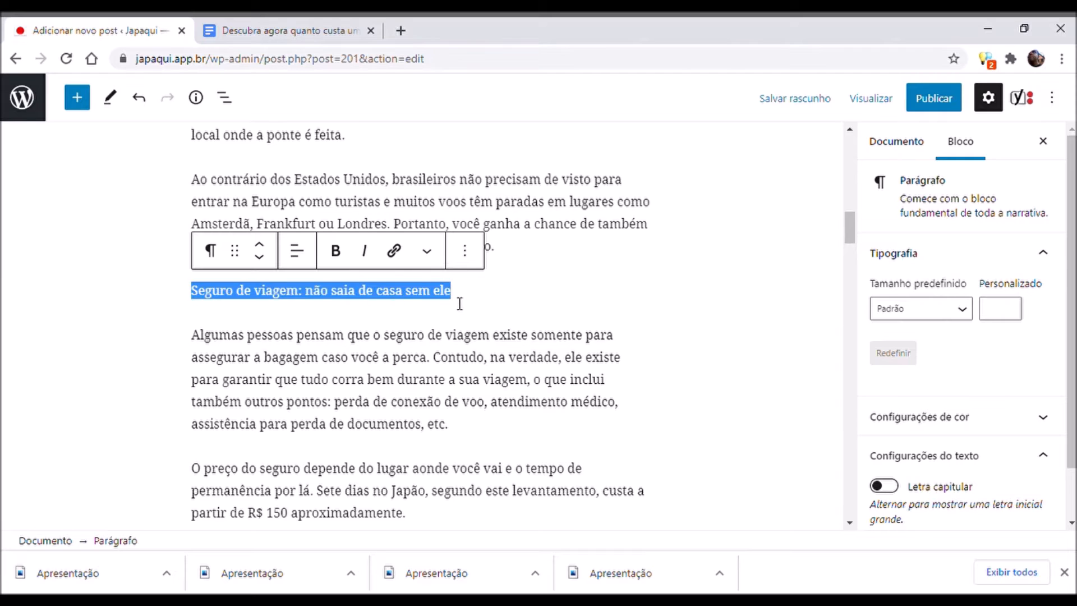
{"action": "left_click", "coordinate": [211, 252]}
{"action": "left_click", "coordinate": [273, 331]}
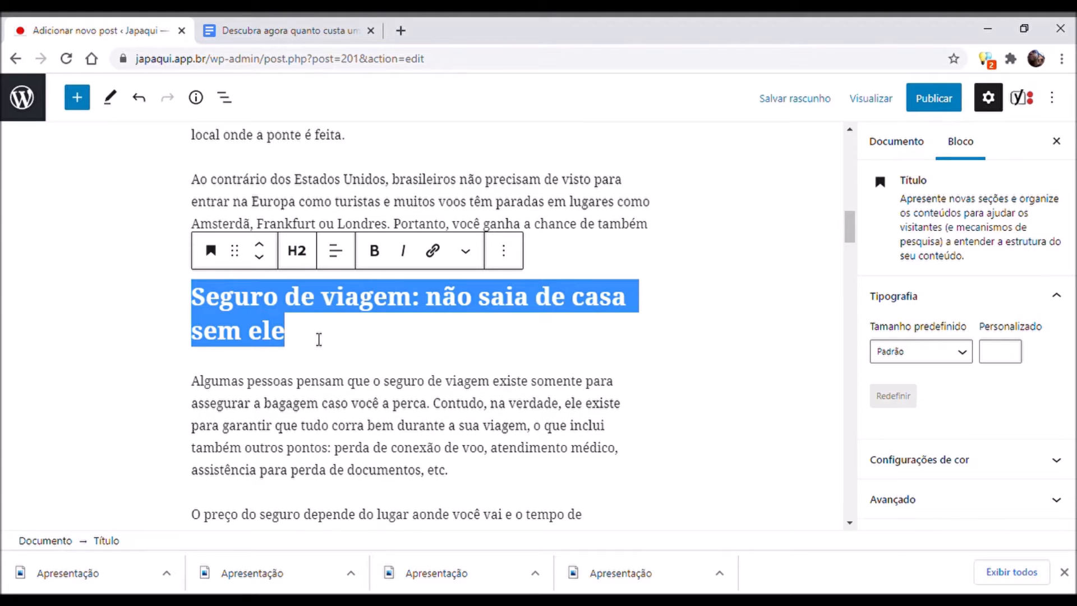
{"action": "left_click", "coordinate": [318, 339]}
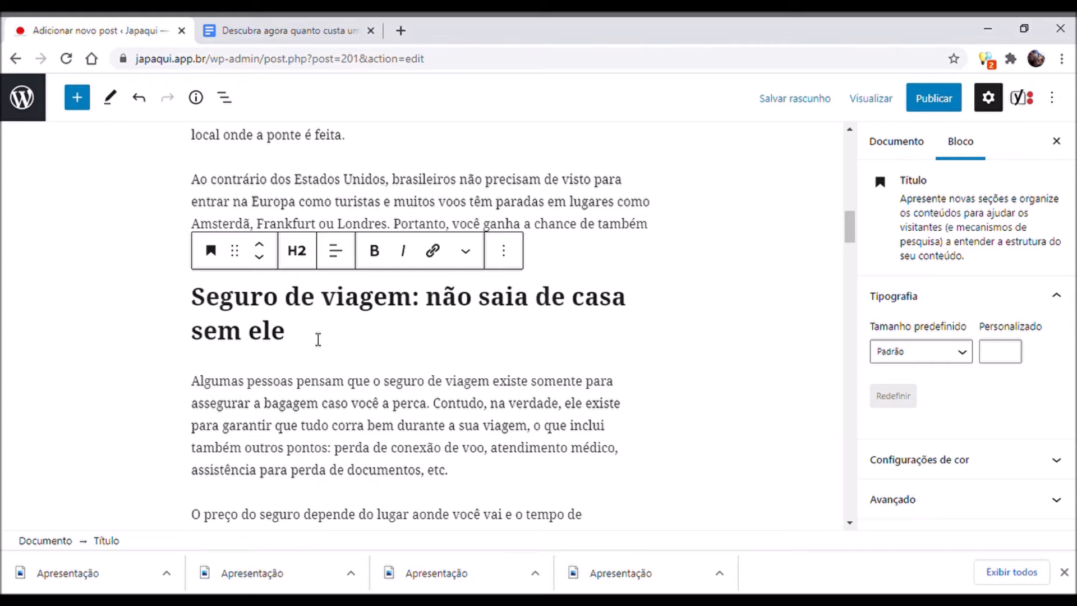
Step: Transform the paragraph "Hospedagem: escolha a que melhor se adequa ao seu estilo" into an H2 heading
{"action": "left_click_drag", "start_coordinate": [849, 234], "coordinate": [847, 253]}
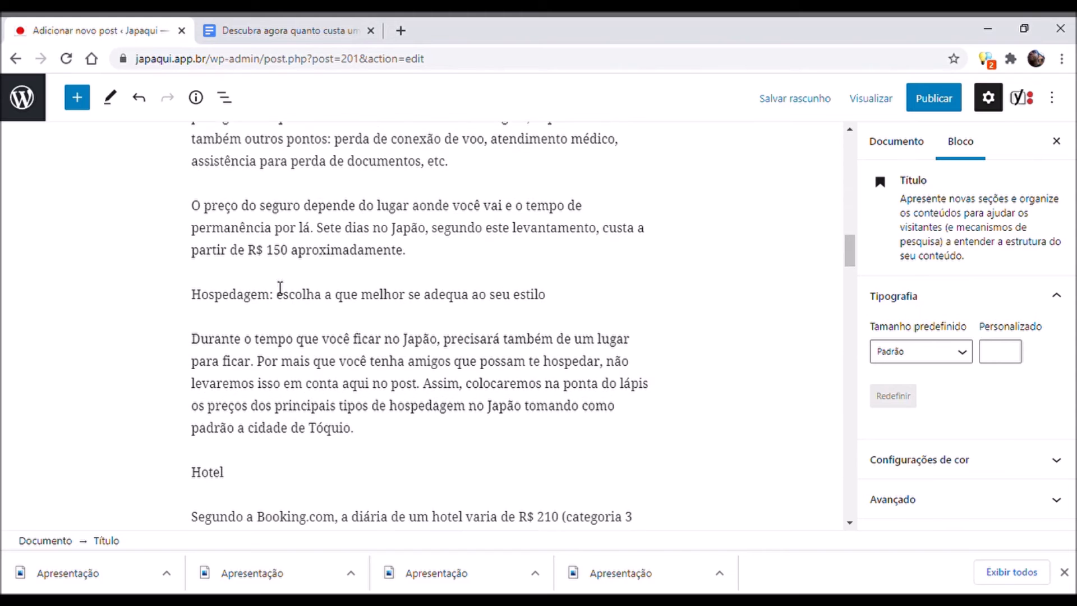
{"action": "left_click", "coordinate": [203, 303]}
{"action": "left_click_drag", "start_coordinate": [201, 304], "coordinate": [559, 304]}
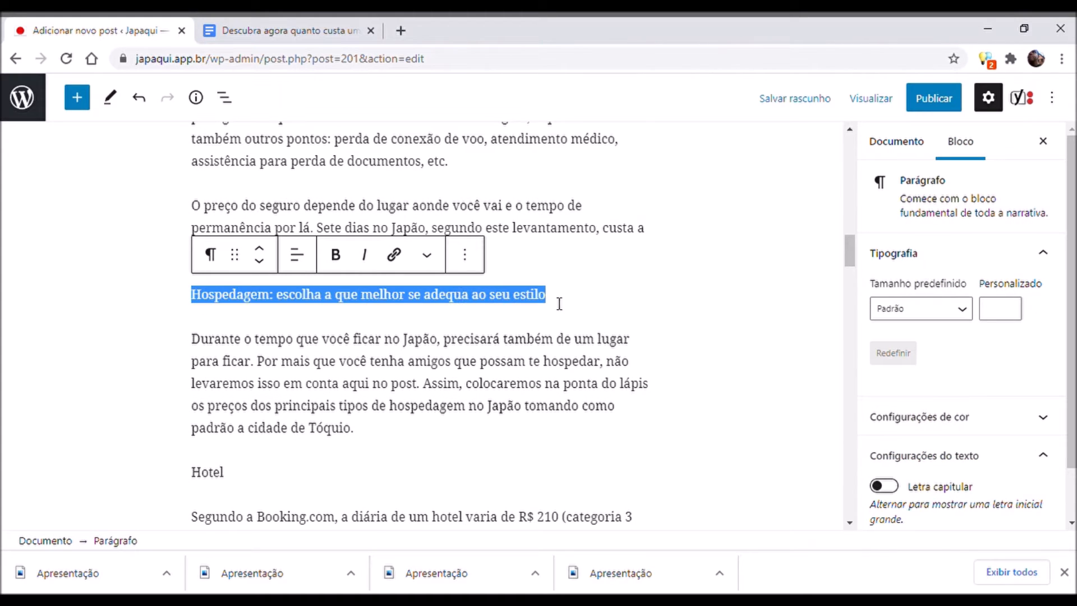
{"action": "left_click", "coordinate": [218, 256]}
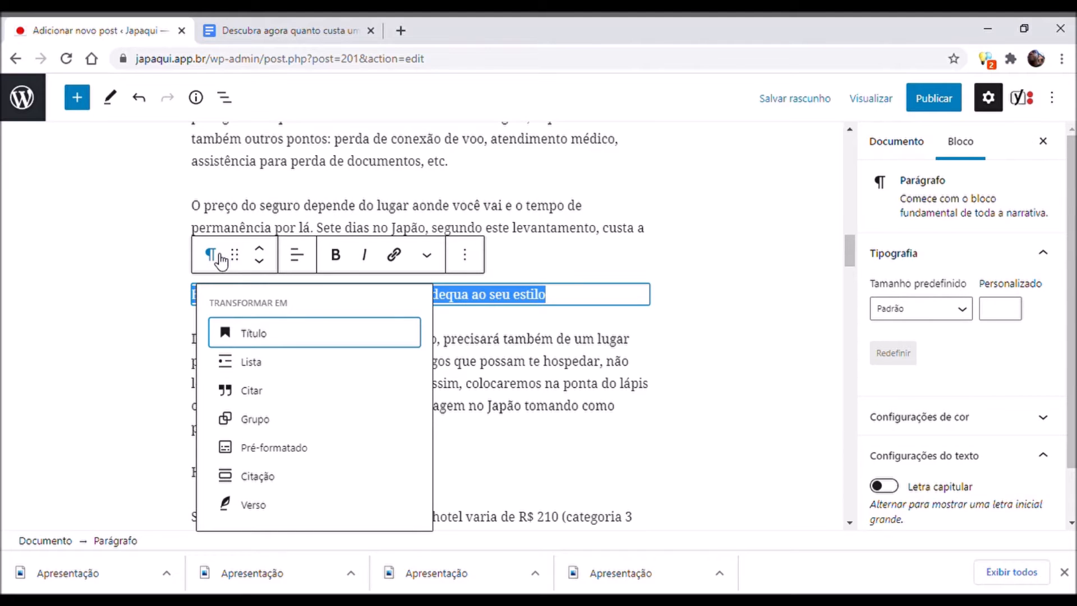
{"action": "left_click", "coordinate": [280, 337]}
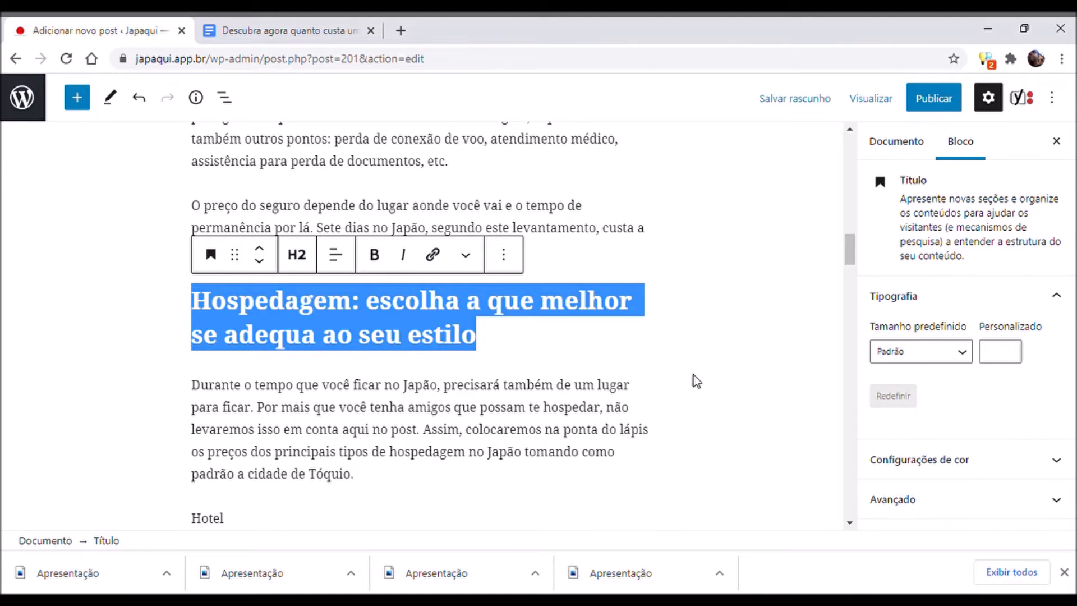
Step: Transform the paragraph "Hotel" under the Hospedagem section into a heading and set its level to H3
{"action": "left_click", "coordinate": [718, 384]}
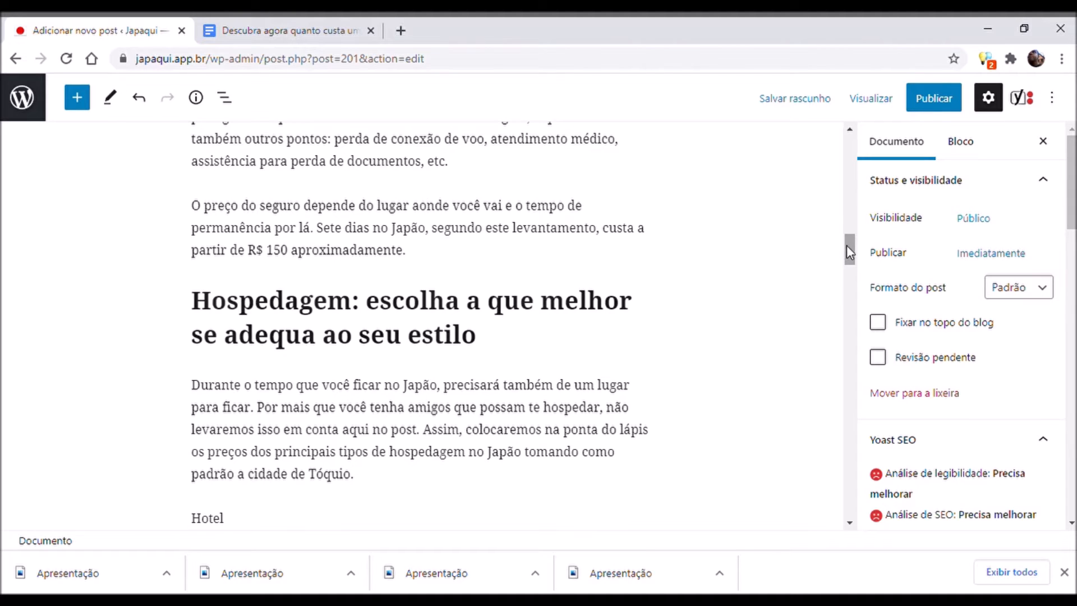
{"action": "scroll", "coordinate": [849, 248], "scroll_direction": "down", "scroll_amount": 2}
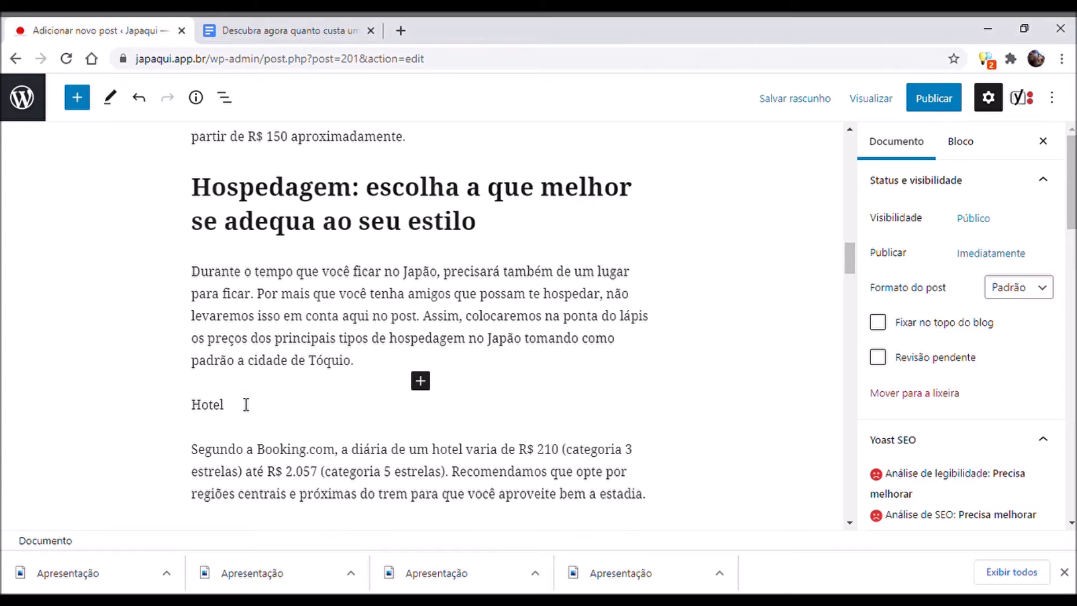
{"action": "left_click_drag", "start_coordinate": [234, 413], "coordinate": [188, 411]}
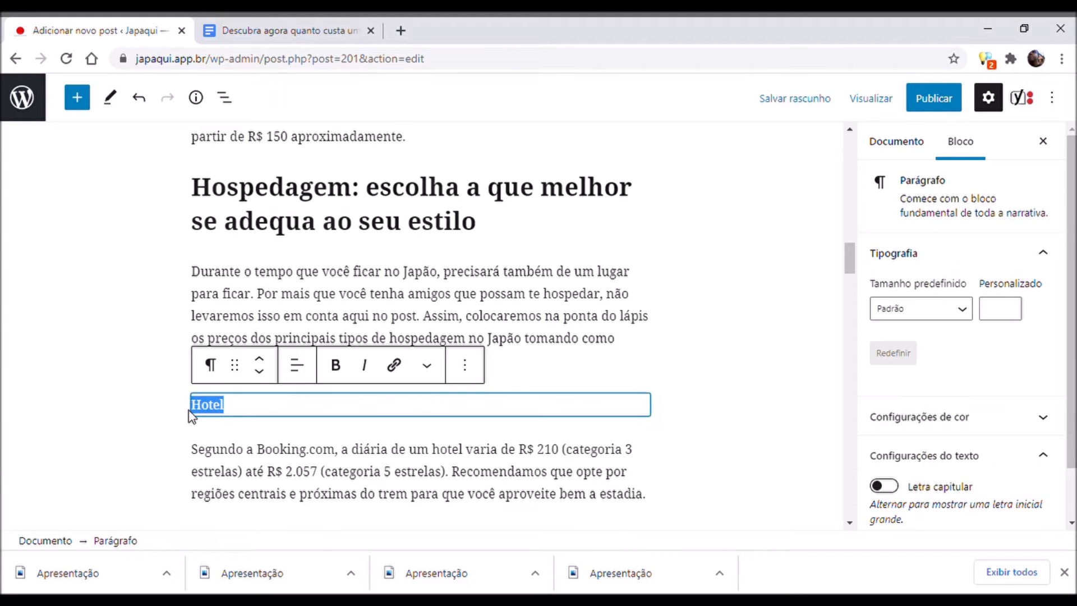
{"action": "left_click", "coordinate": [212, 367]}
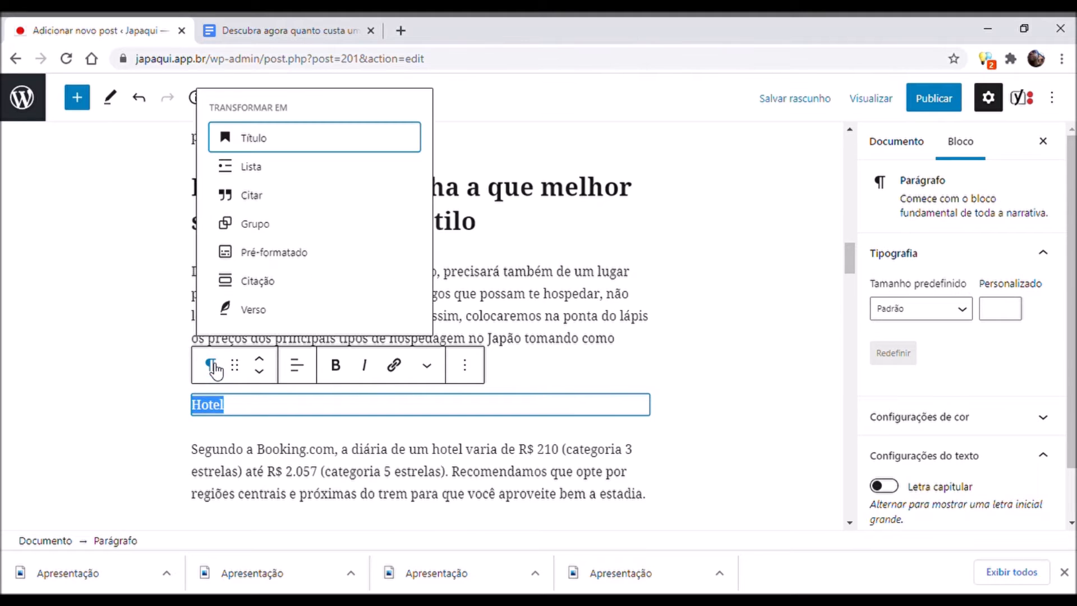
{"action": "left_click", "coordinate": [295, 144]}
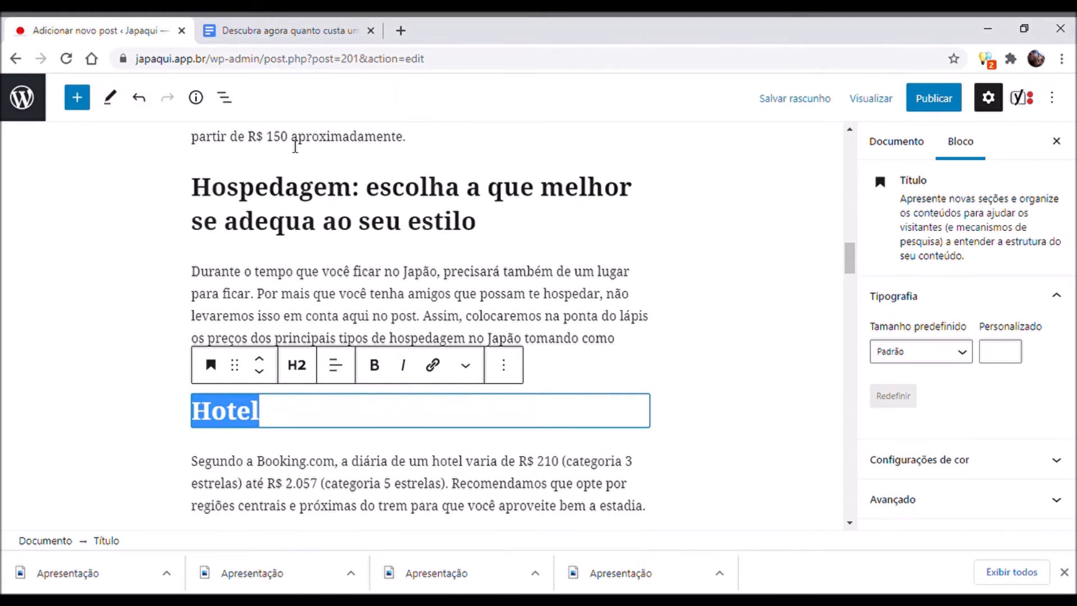
{"action": "left_click", "coordinate": [303, 364]}
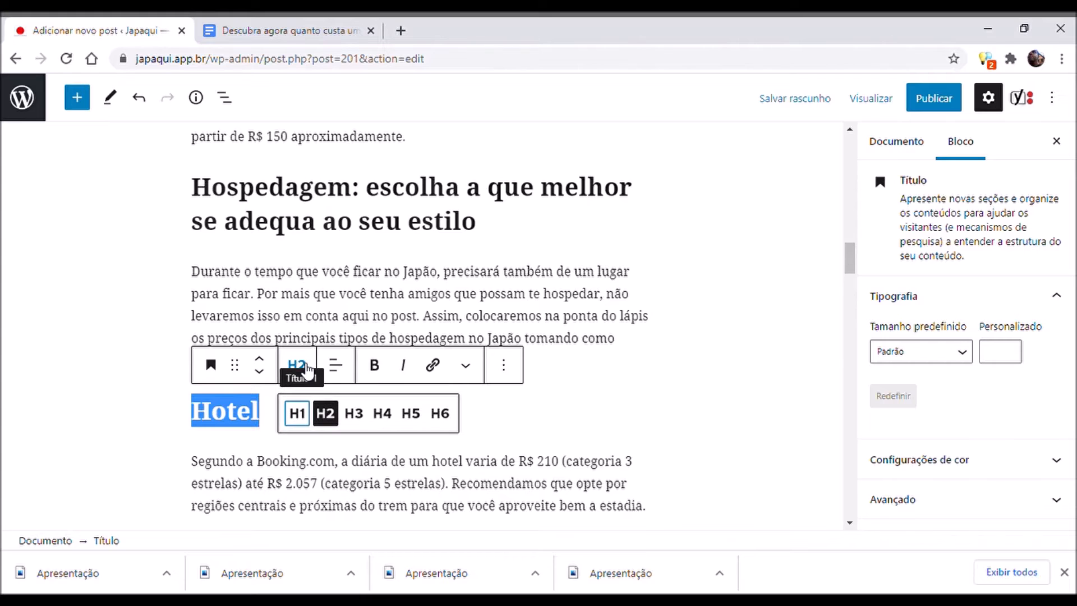
{"action": "left_click", "coordinate": [354, 413]}
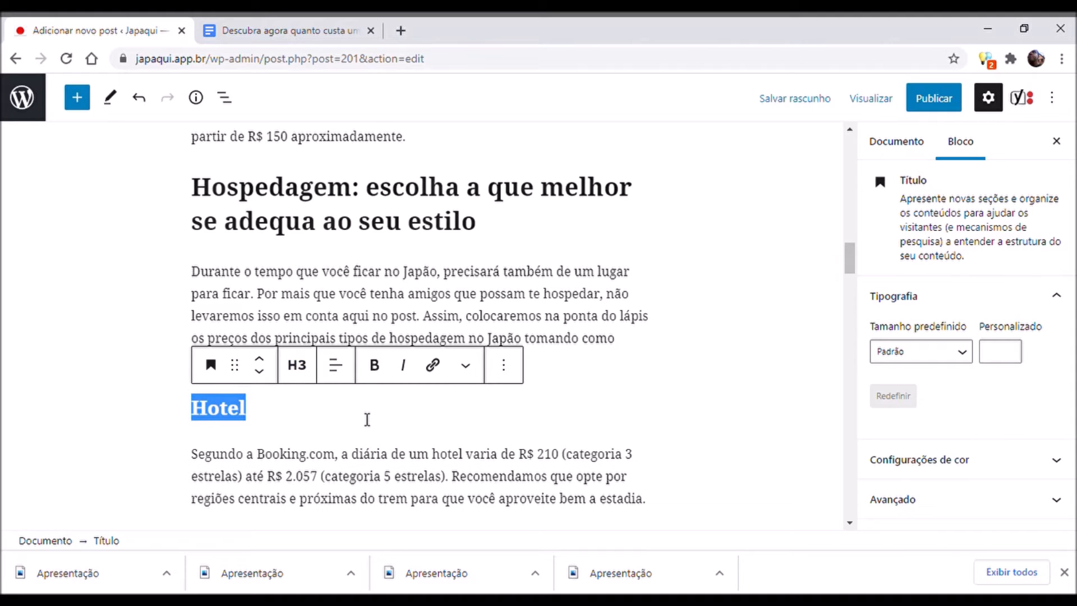
{"action": "left_click", "coordinate": [696, 415]}
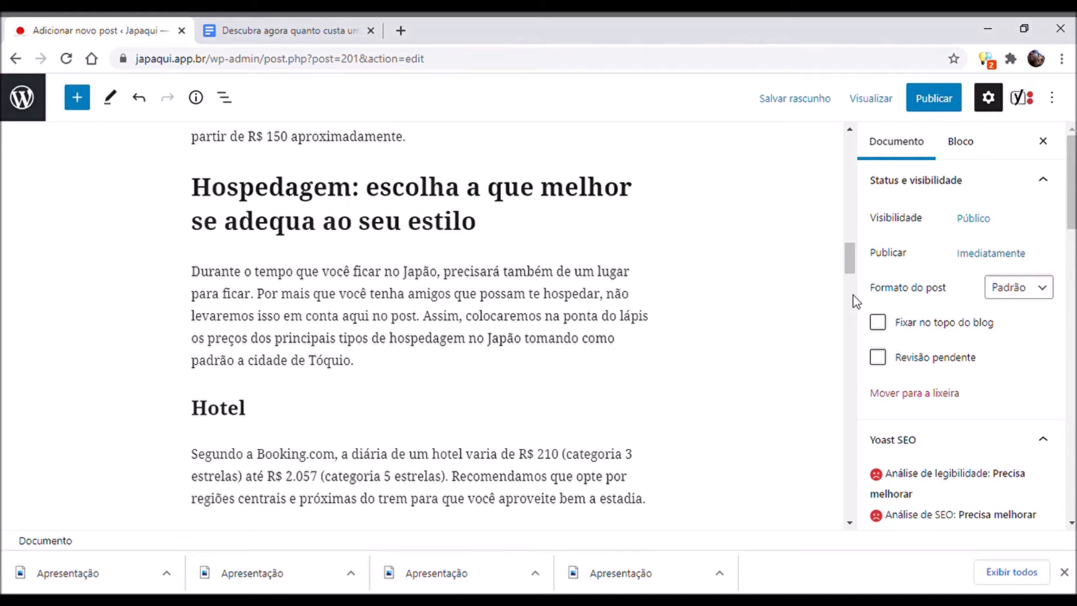
Step: Transform the paragraph "Hostel" into a heading and set its level to H3
{"action": "left_click_drag", "start_coordinate": [850, 264], "coordinate": [848, 290]}
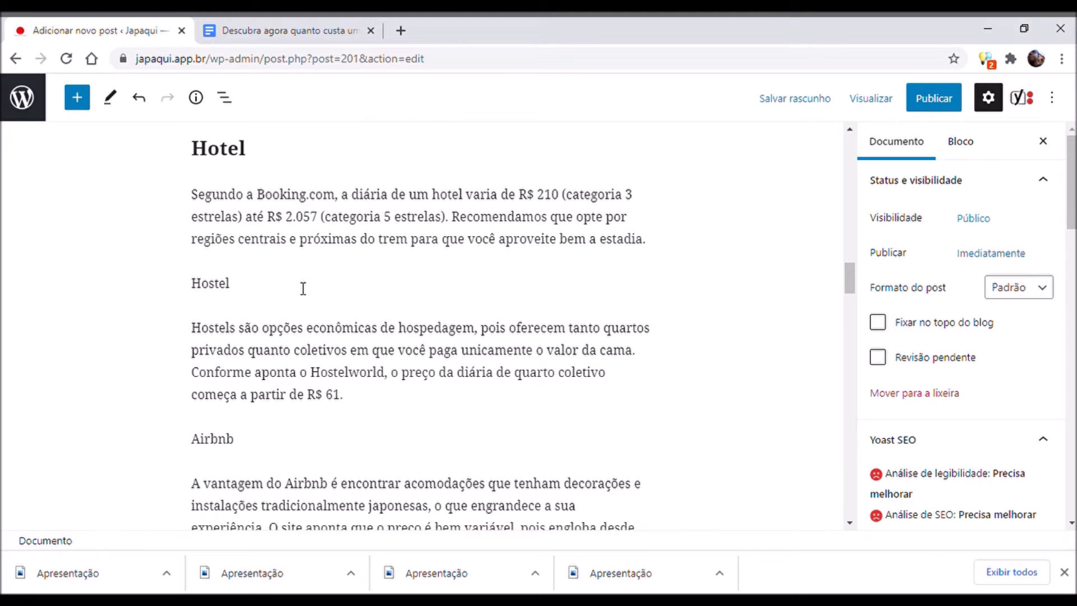
{"action": "left_click_drag", "start_coordinate": [231, 284], "coordinate": [183, 281]}
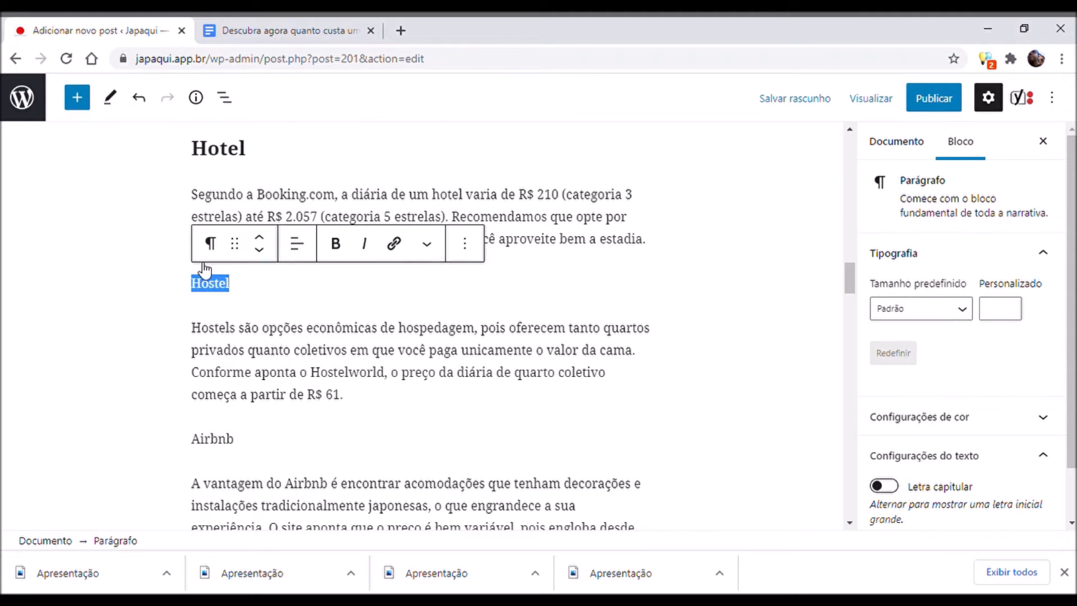
{"action": "left_click", "coordinate": [210, 243]}
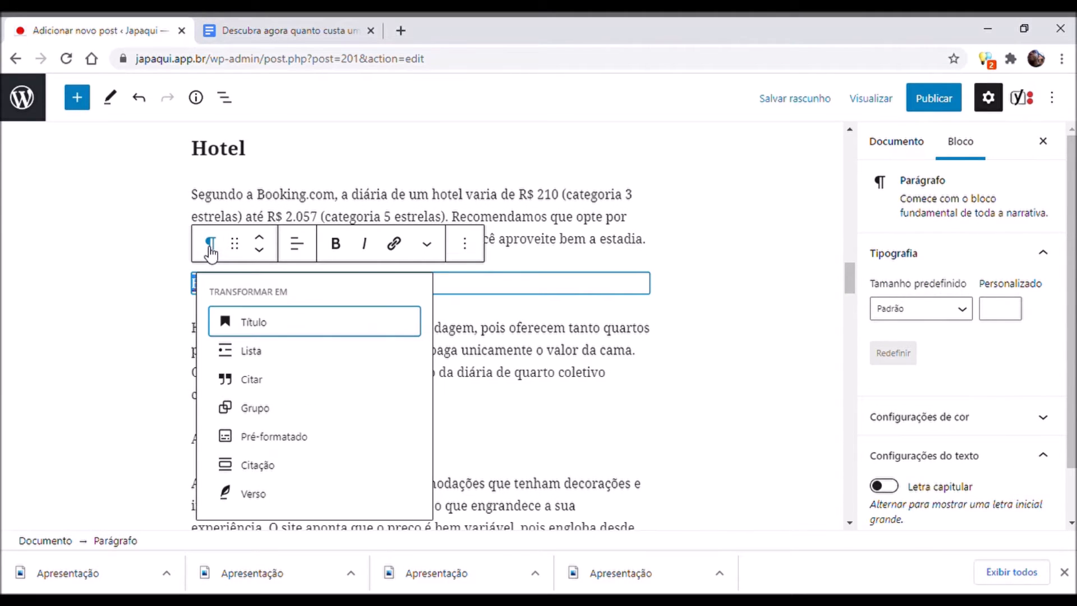
{"action": "left_click", "coordinate": [250, 325]}
{"action": "left_click", "coordinate": [296, 244]}
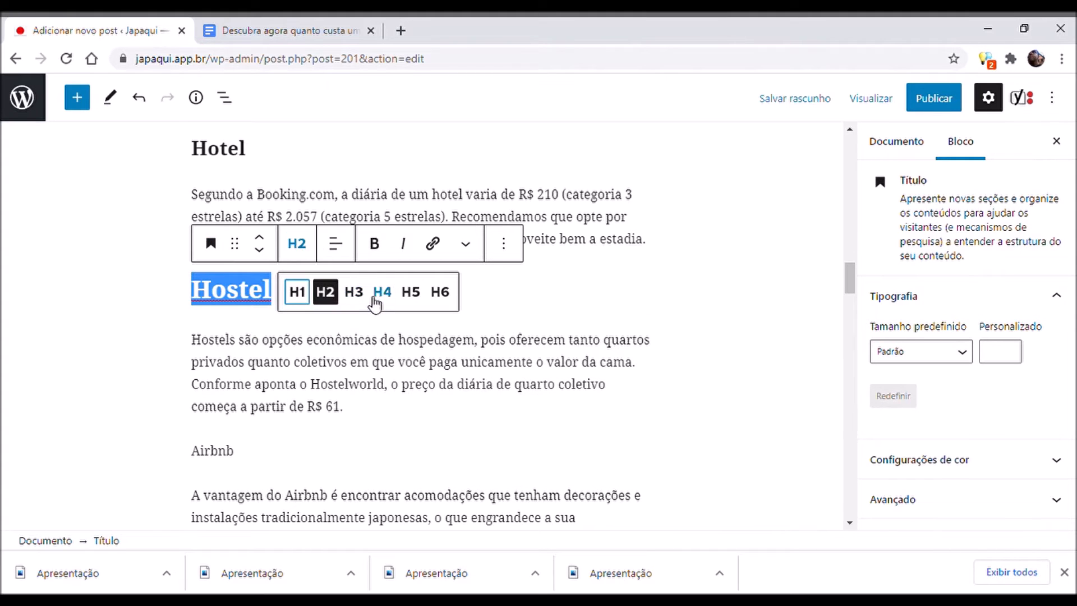
{"action": "left_click", "coordinate": [354, 292]}
Step: Transform the paragraph "Airbnb" into a heading and set its level to H3
{"action": "double_click", "coordinate": [223, 443]}
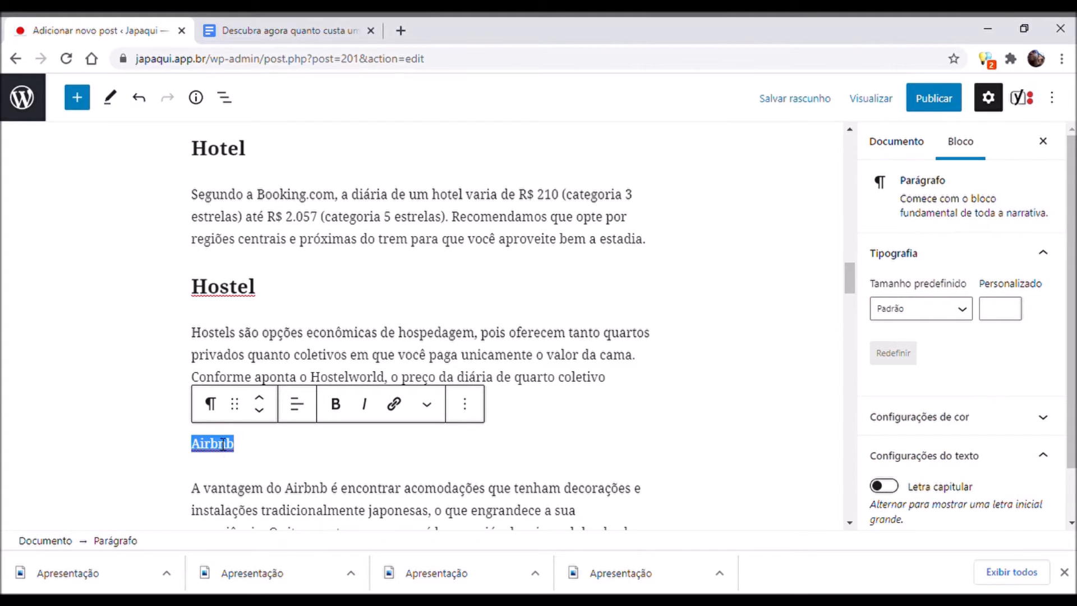
{"action": "left_click", "coordinate": [210, 403]}
{"action": "left_click", "coordinate": [295, 185]}
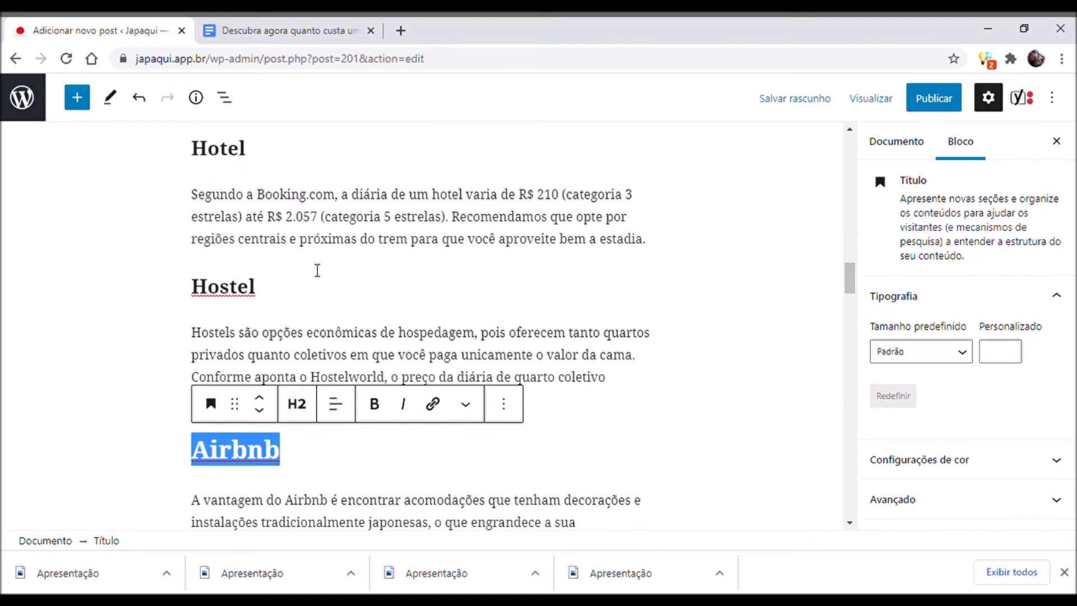
{"action": "left_click", "coordinate": [297, 404]}
{"action": "left_click", "coordinate": [353, 449]}
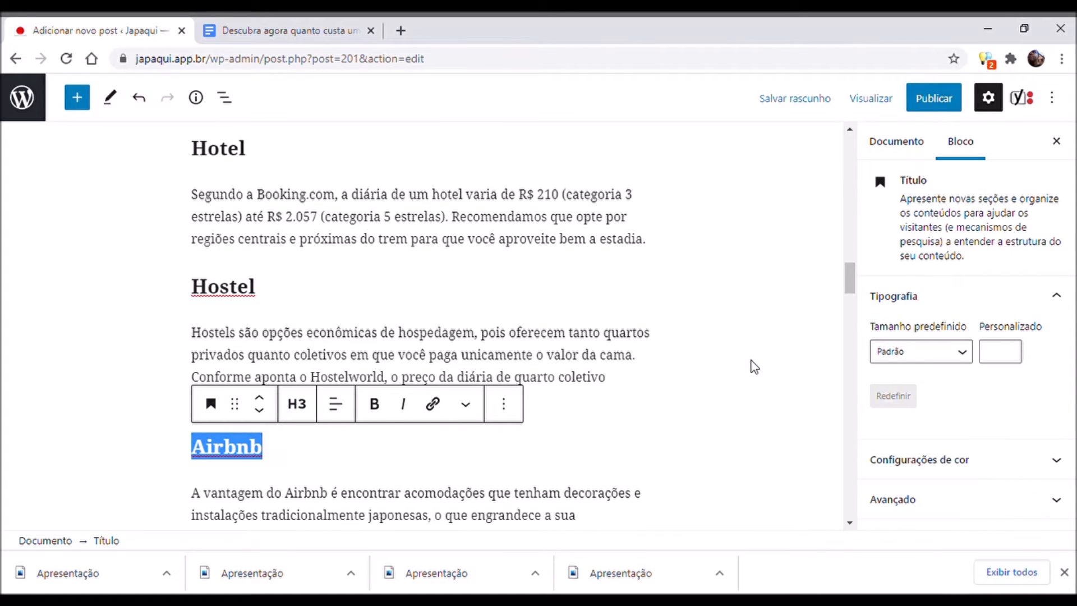
{"action": "left_click", "coordinate": [755, 365]}
Step: Transform the paragraph "Hotel cápsula" into a heading and set its level to H3
{"action": "left_click_drag", "start_coordinate": [852, 282], "coordinate": [851, 311]}
{"action": "left_click_drag", "start_coordinate": [279, 268], "coordinate": [198, 277]}
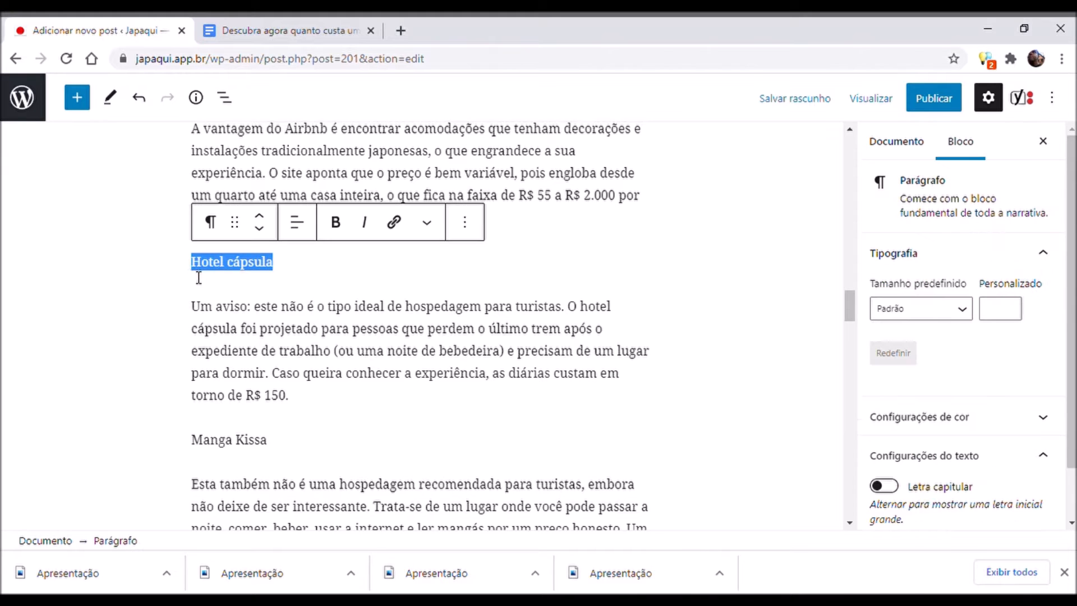
{"action": "left_click", "coordinate": [210, 222]}
{"action": "left_click", "coordinate": [255, 302]}
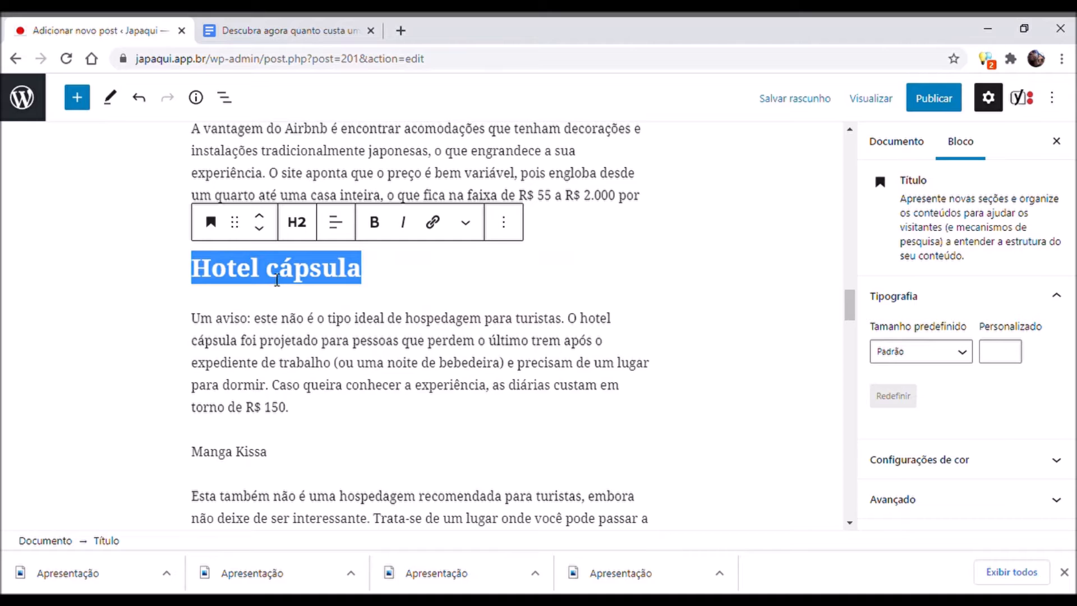
{"action": "left_click", "coordinate": [297, 224]}
{"action": "left_click", "coordinate": [353, 270]}
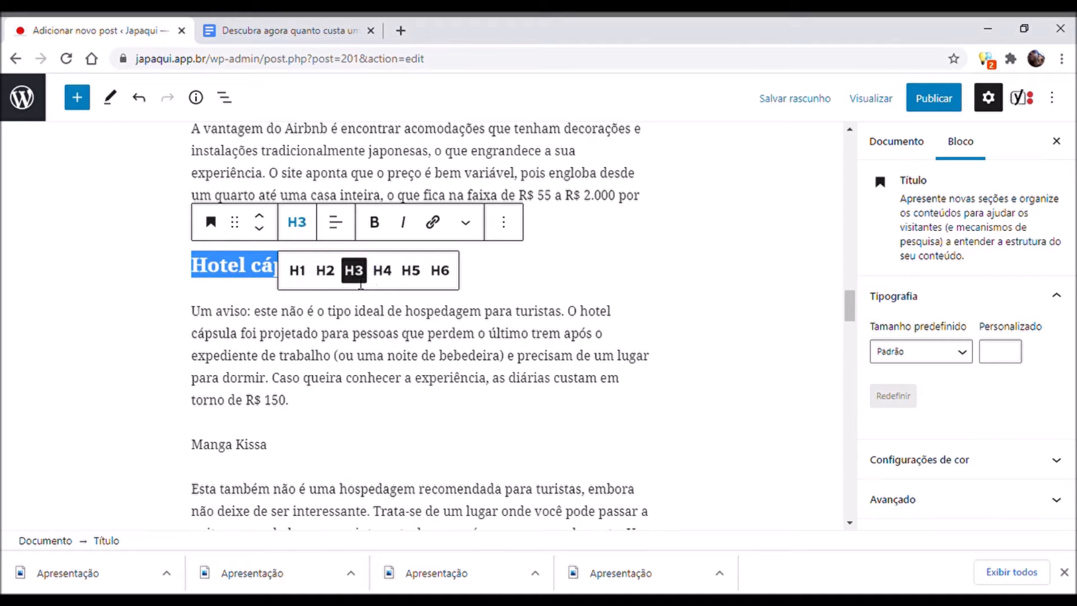
{"action": "left_click", "coordinate": [733, 318]}
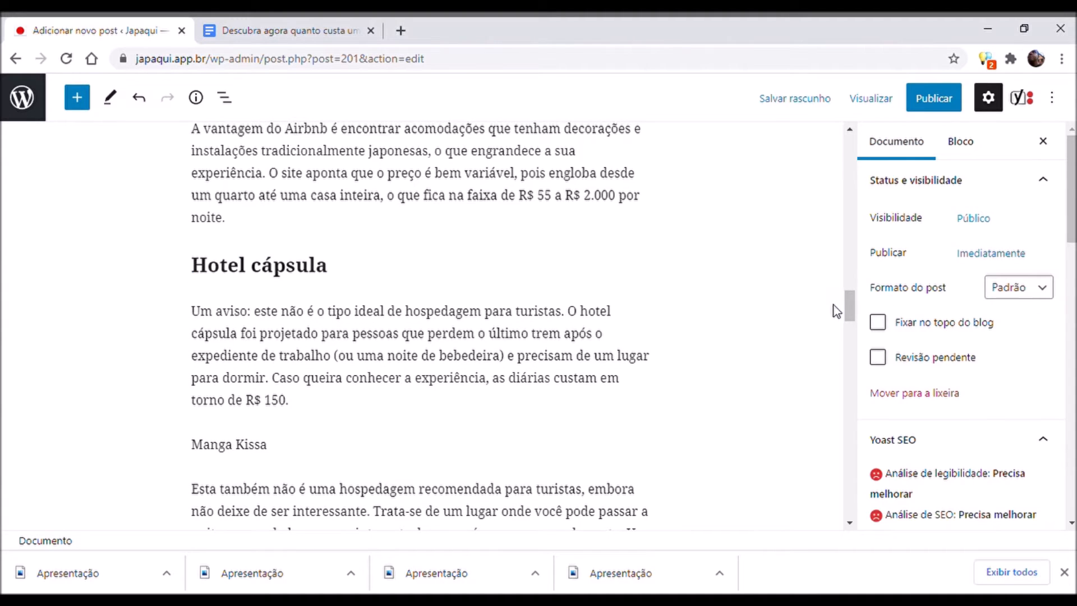
Step: Transform the paragraph "Manga Kissa" into a heading and set its level to H3
{"action": "scroll", "coordinate": [849, 307], "scroll_direction": "up", "scroll_amount": 1}
{"action": "left_click_drag", "start_coordinate": [850, 307], "coordinate": [849, 317]}
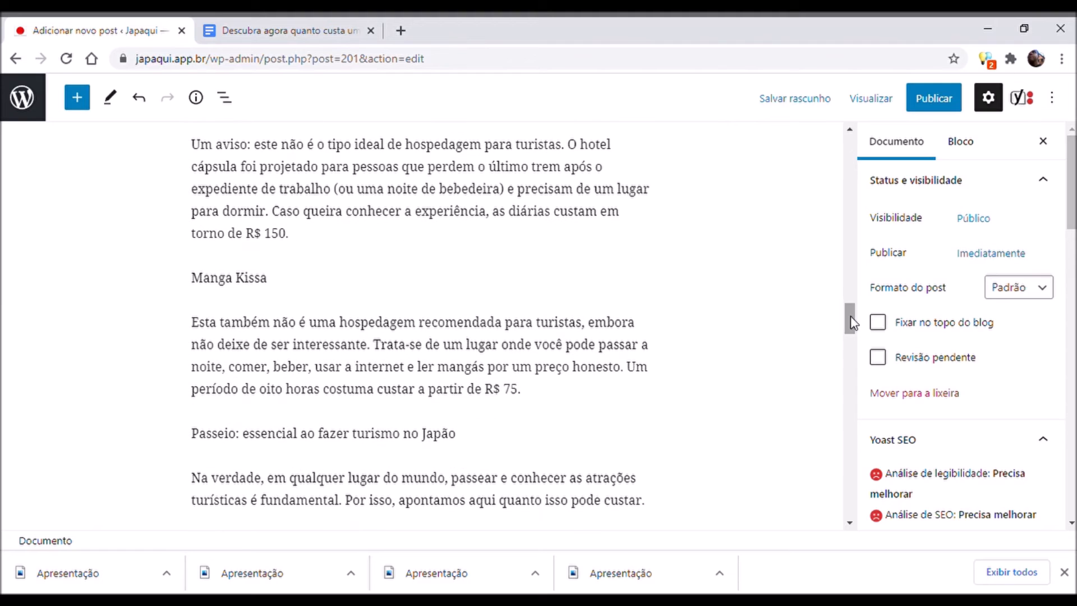
{"action": "left_click_drag", "start_coordinate": [277, 286], "coordinate": [199, 291]}
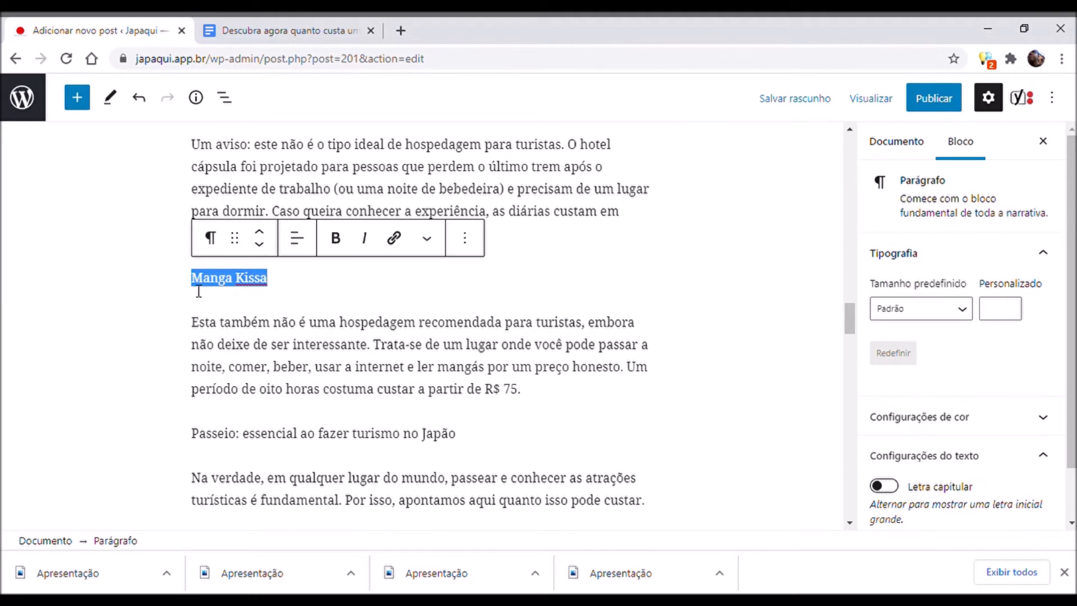
{"action": "left_click", "coordinate": [212, 238]}
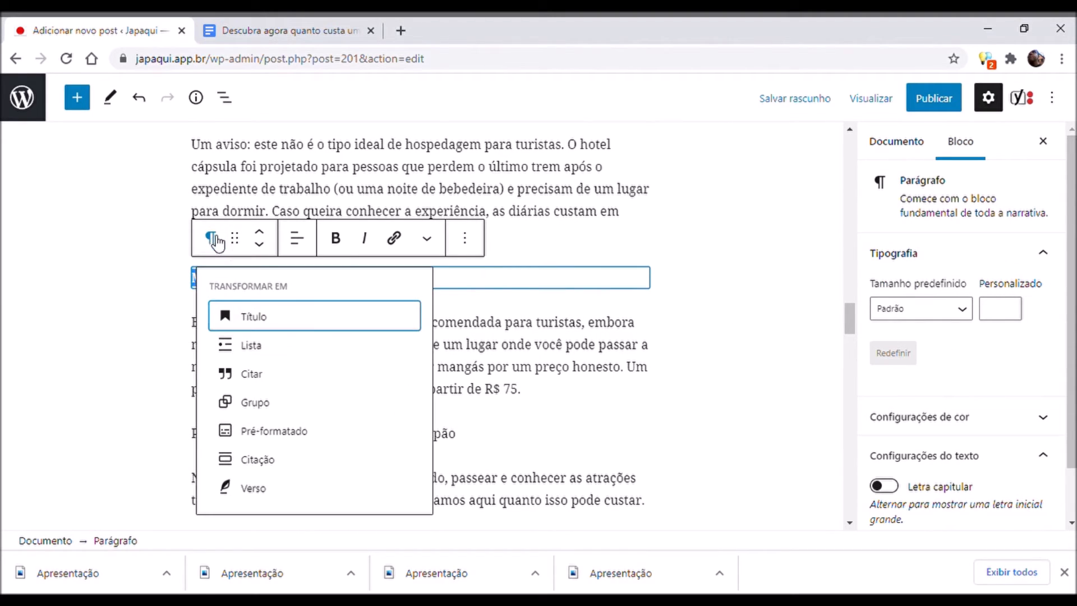
{"action": "left_click", "coordinate": [310, 322]}
{"action": "left_click", "coordinate": [297, 239]}
{"action": "left_click", "coordinate": [354, 287]}
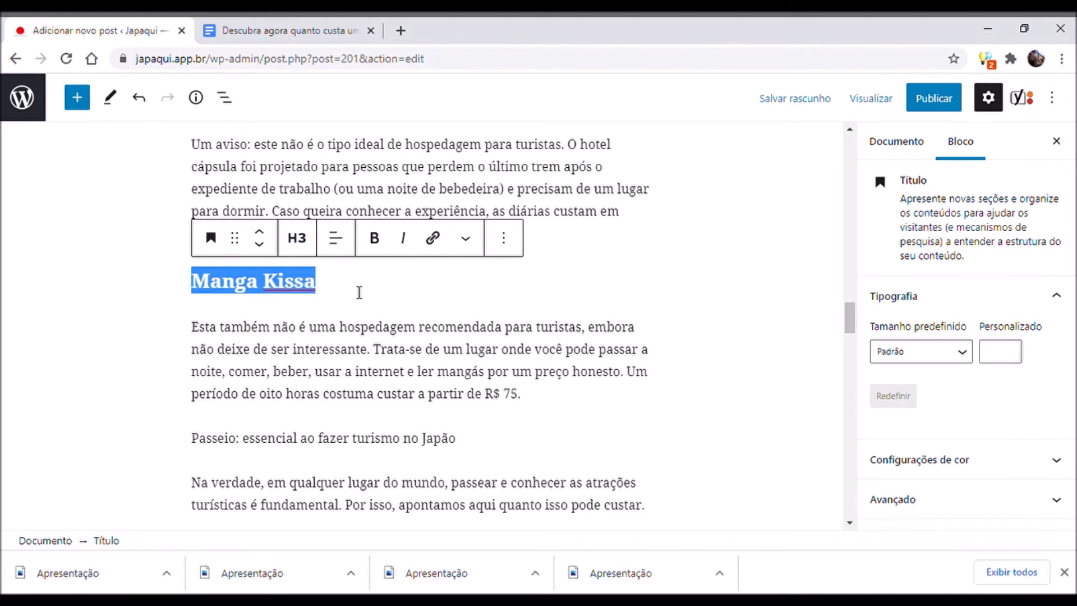
{"action": "left_click", "coordinate": [769, 318]}
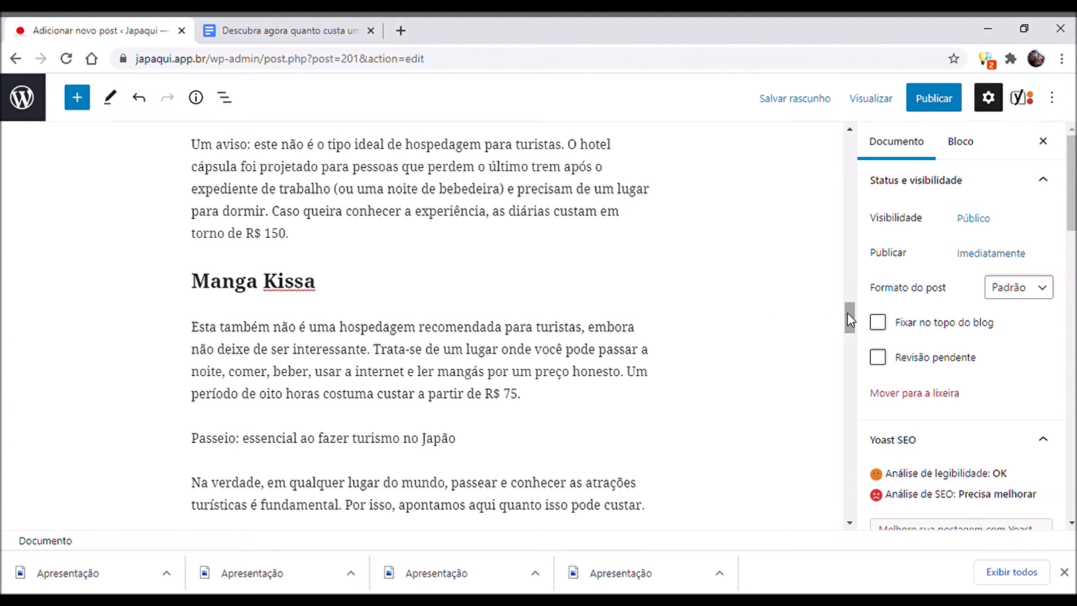
Step: Transform the paragraph "Passeio: essencial ao fazer turismo no Japão" into an H2 heading
{"action": "left_click_drag", "start_coordinate": [847, 312], "coordinate": [848, 324]}
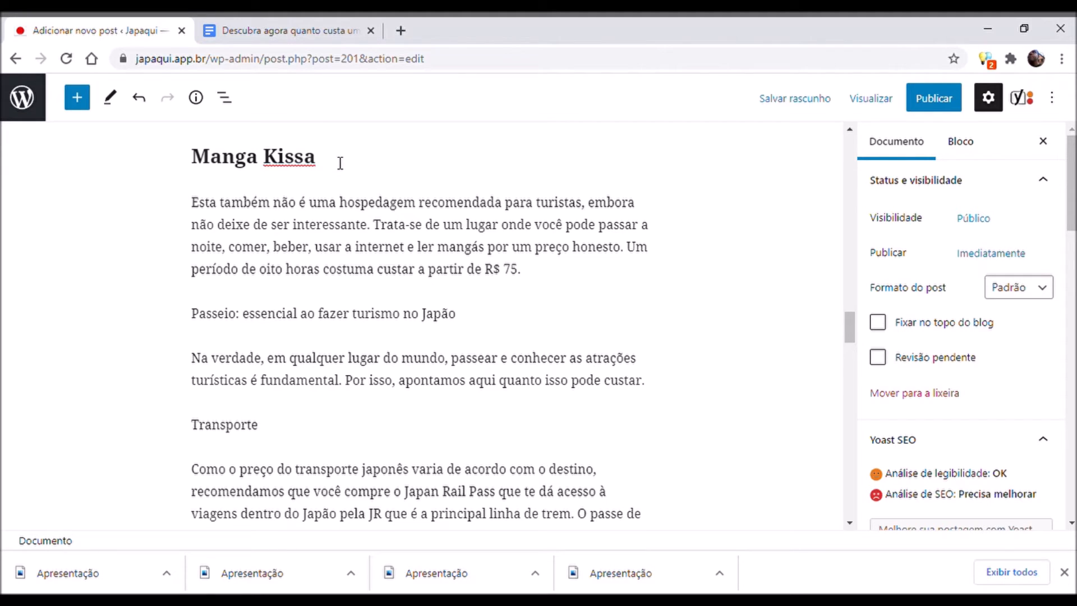
{"action": "left_click_drag", "start_coordinate": [200, 321], "coordinate": [463, 323]}
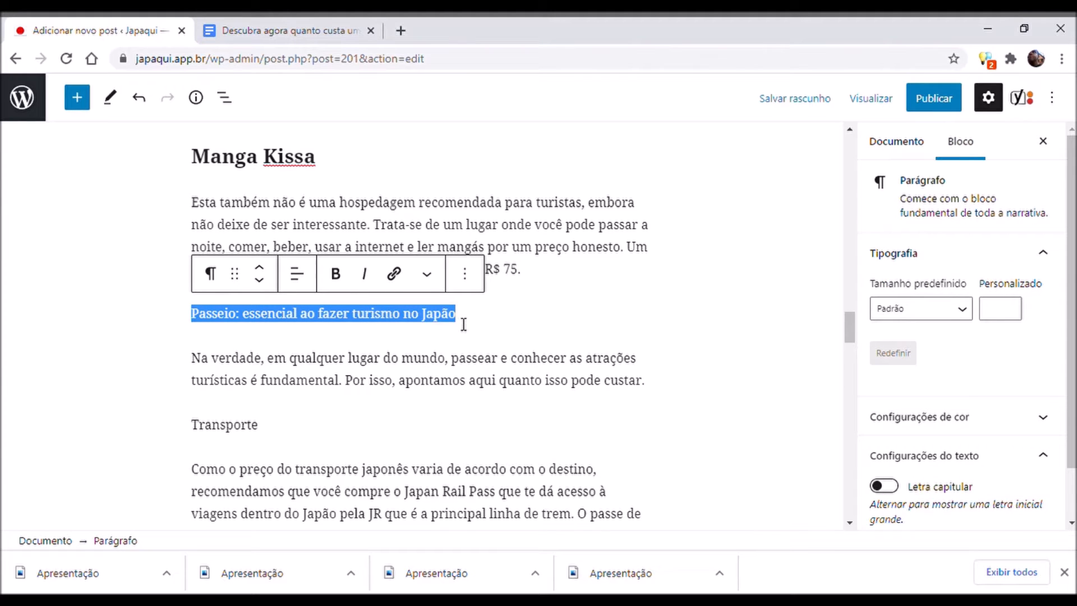
{"action": "left_click", "coordinate": [218, 281]}
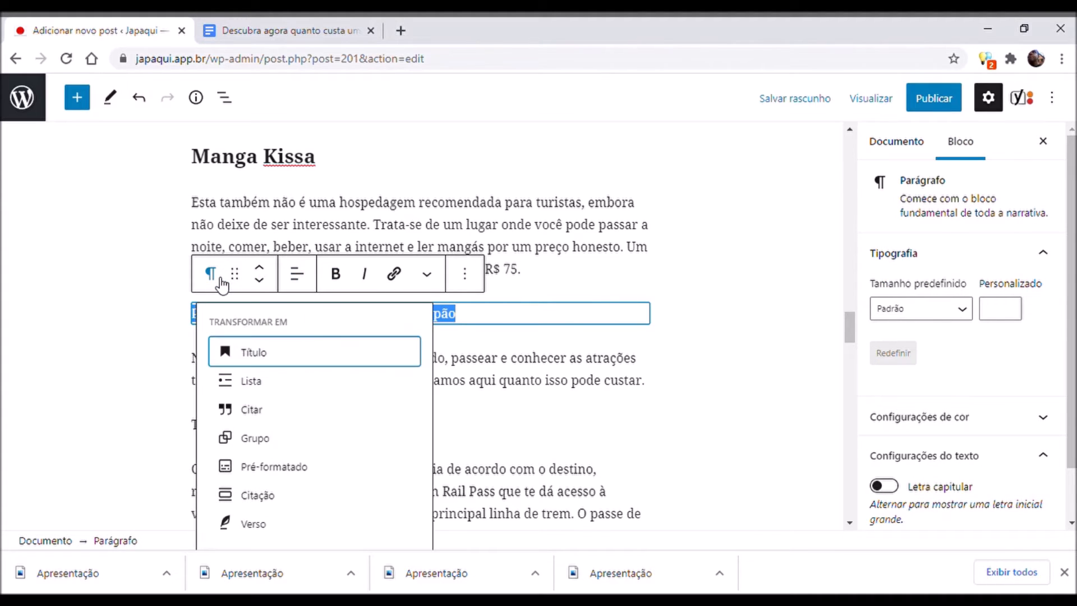
{"action": "left_click", "coordinate": [256, 352]}
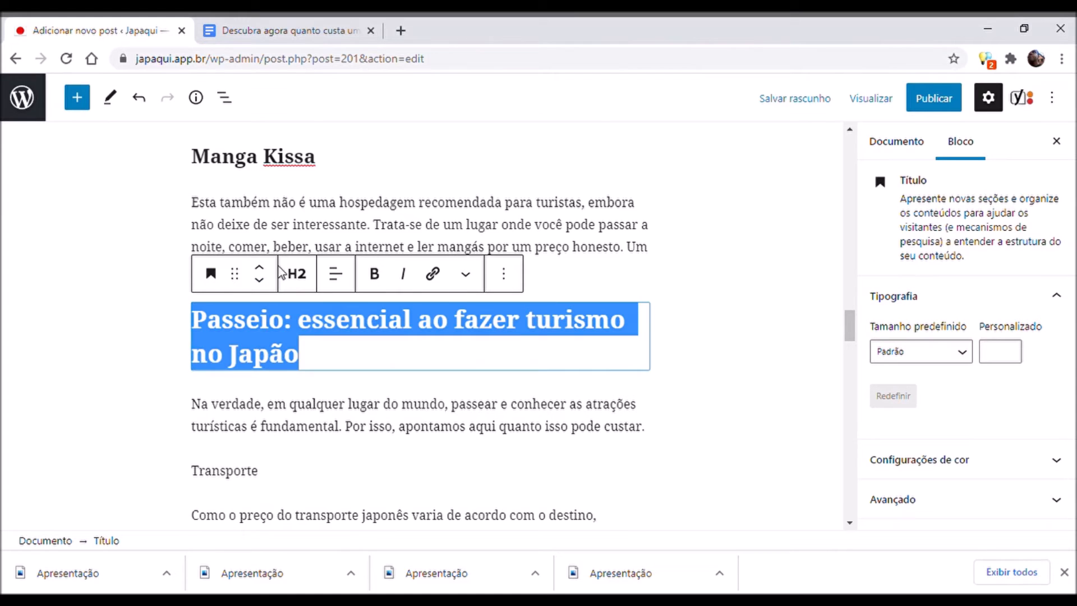
{"action": "left_click", "coordinate": [672, 352]}
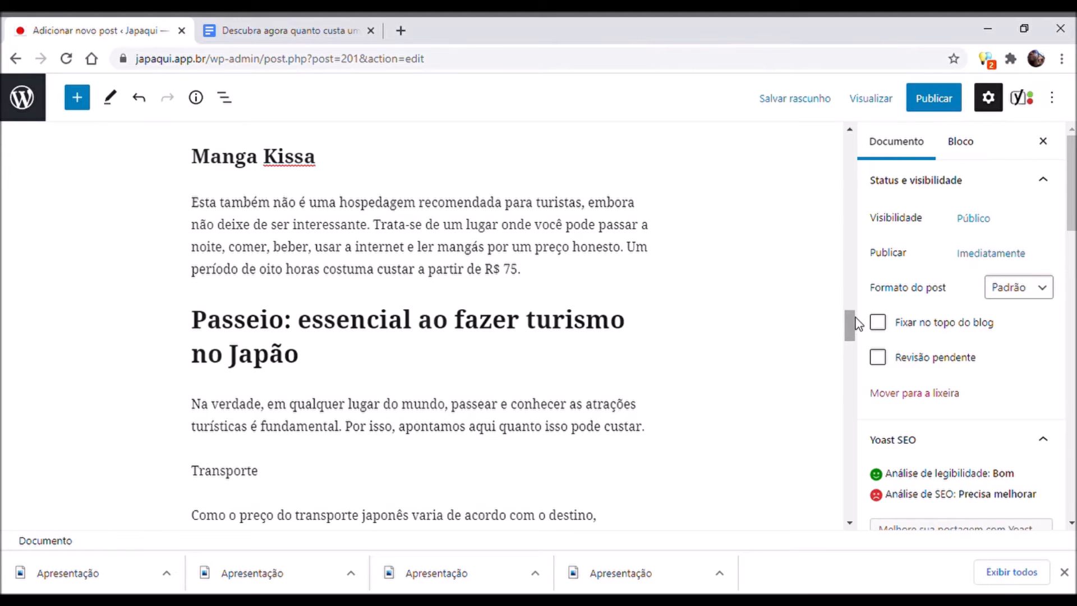
Step: Transform the paragraph "Transporte" under the Passeio section into a heading and set its level to H3
{"action": "left_click_drag", "start_coordinate": [850, 326], "coordinate": [850, 343]}
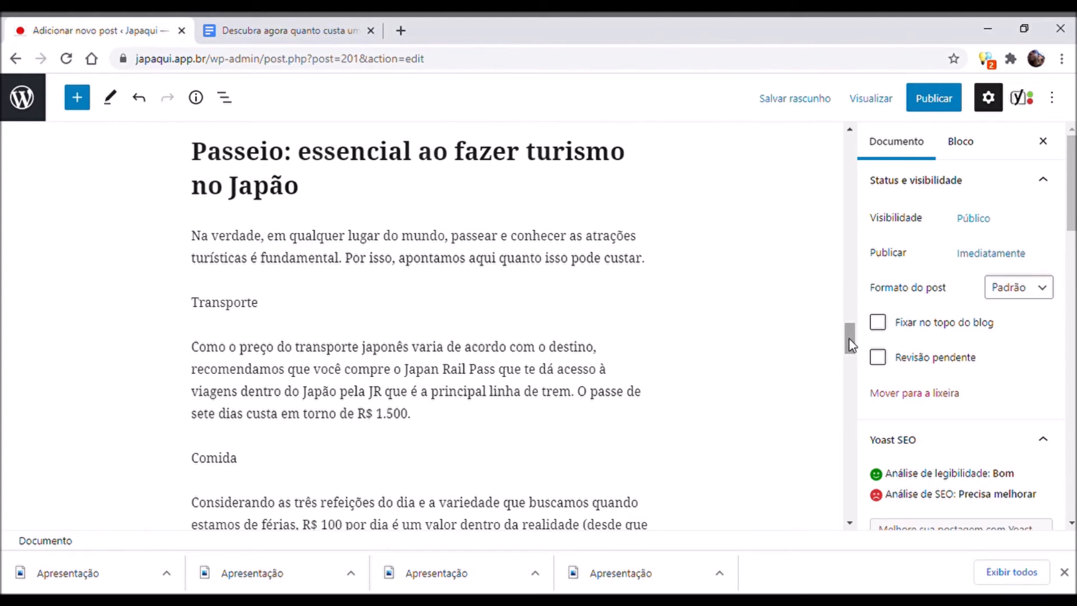
{"action": "double_click", "coordinate": [219, 303]}
{"action": "left_click", "coordinate": [211, 263]}
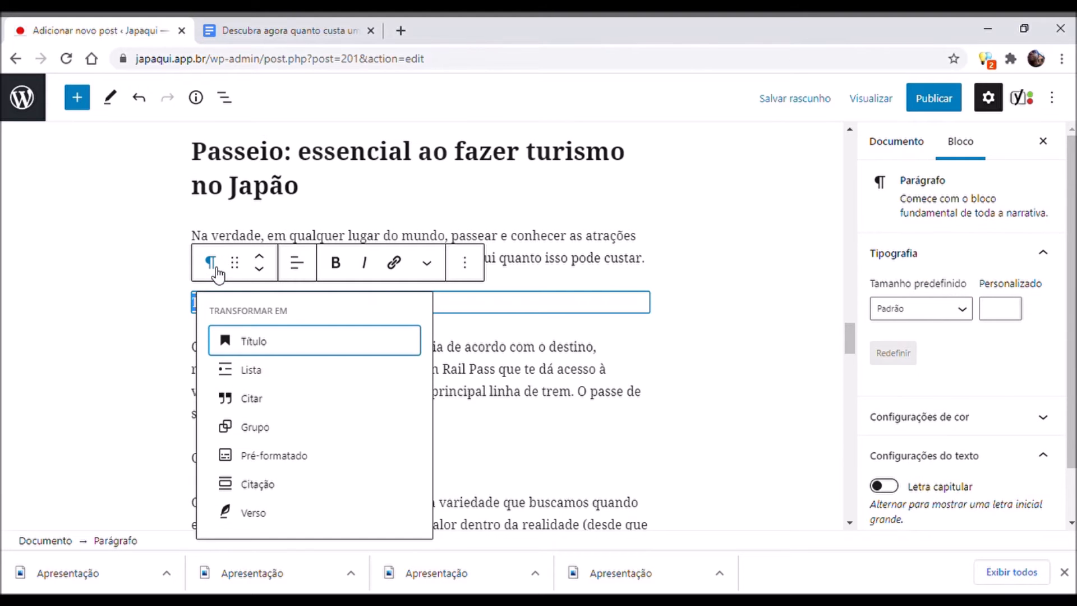
{"action": "left_click", "coordinate": [273, 343]}
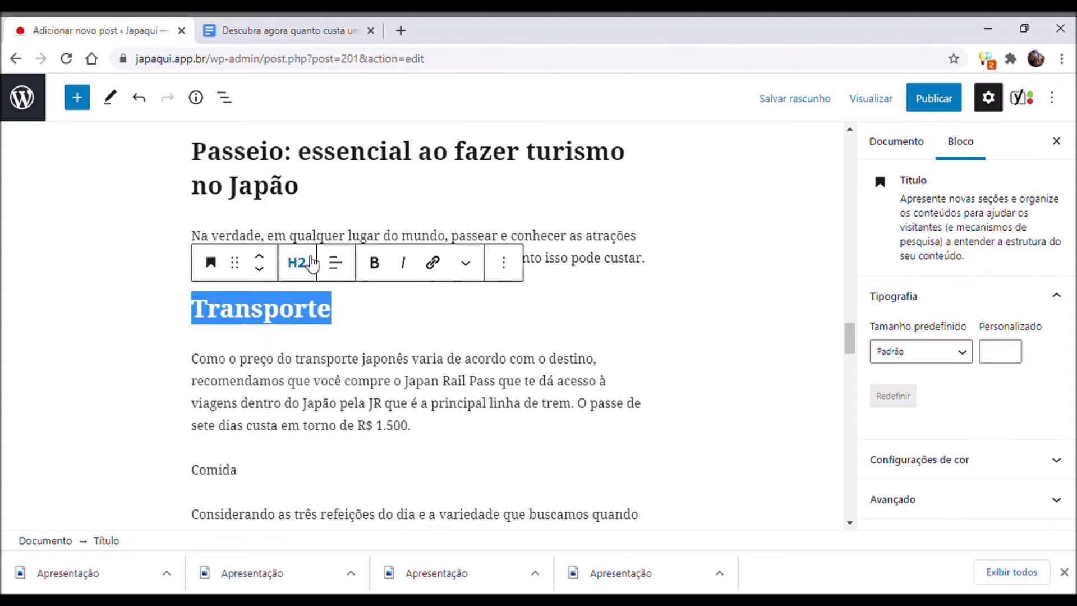
{"action": "left_click", "coordinate": [312, 264]}
{"action": "left_click", "coordinate": [358, 311]}
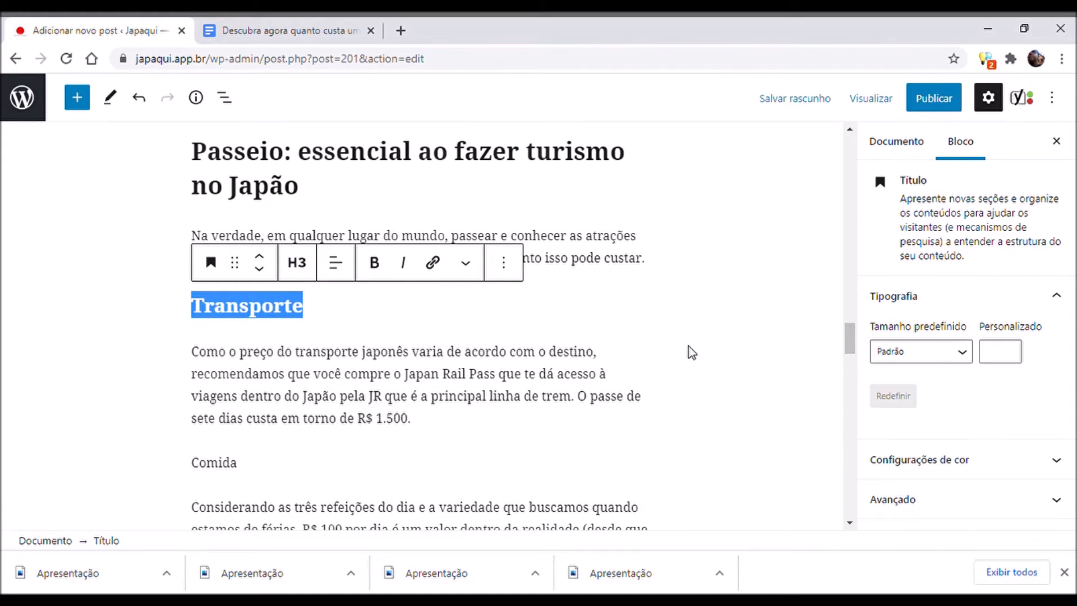
{"action": "left_click", "coordinate": [755, 374]}
Step: Transform the paragraph "Comida" into a heading and set its level to H3
{"action": "left_click_drag", "start_coordinate": [844, 338], "coordinate": [846, 350]}
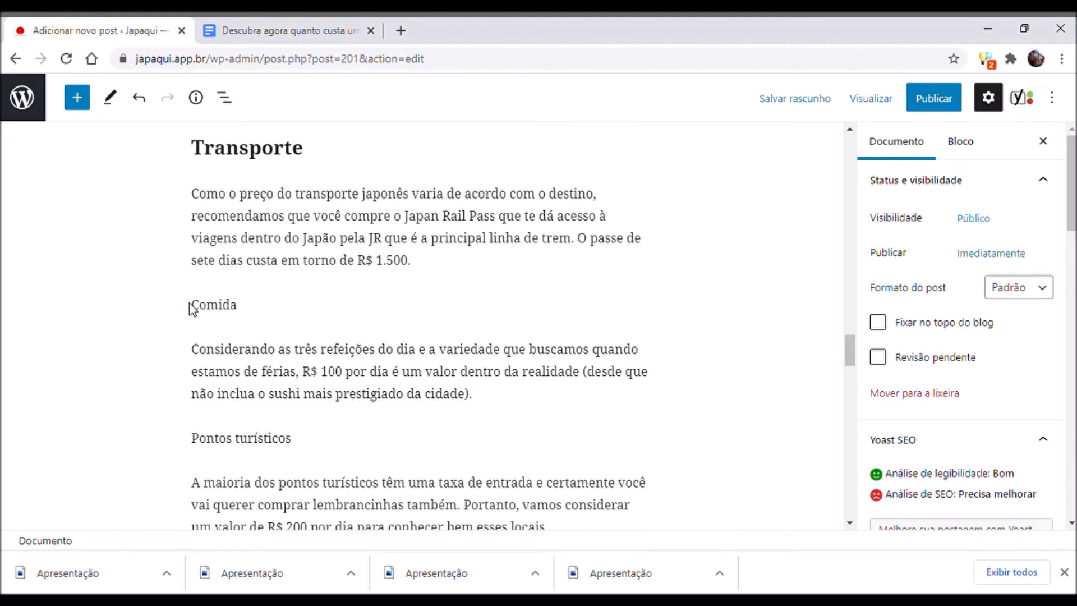
{"action": "double_click", "coordinate": [211, 310]}
{"action": "left_click", "coordinate": [211, 265]}
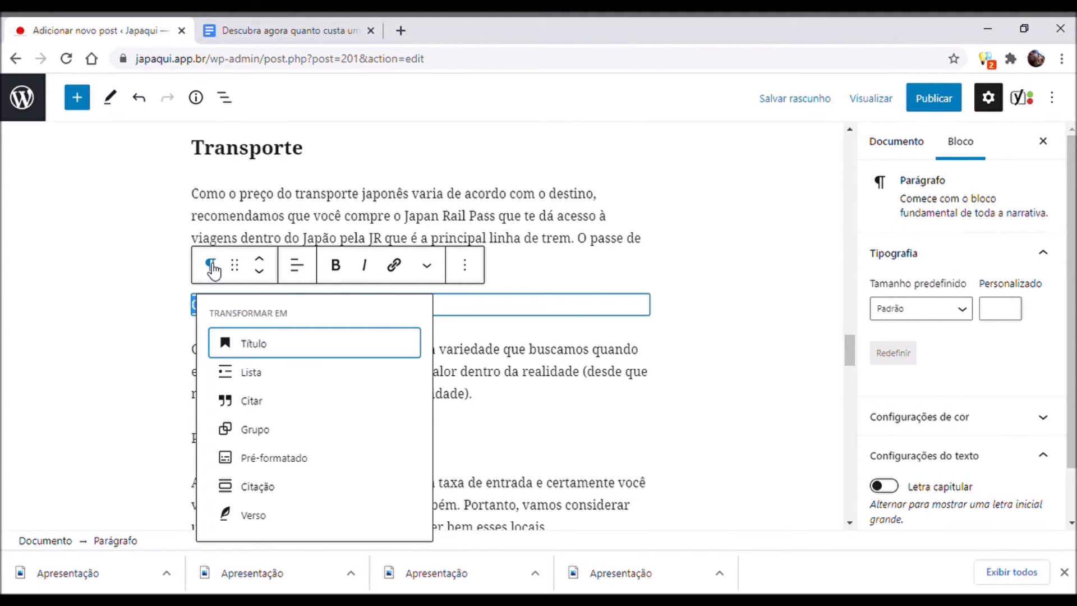
{"action": "left_click", "coordinate": [284, 341]}
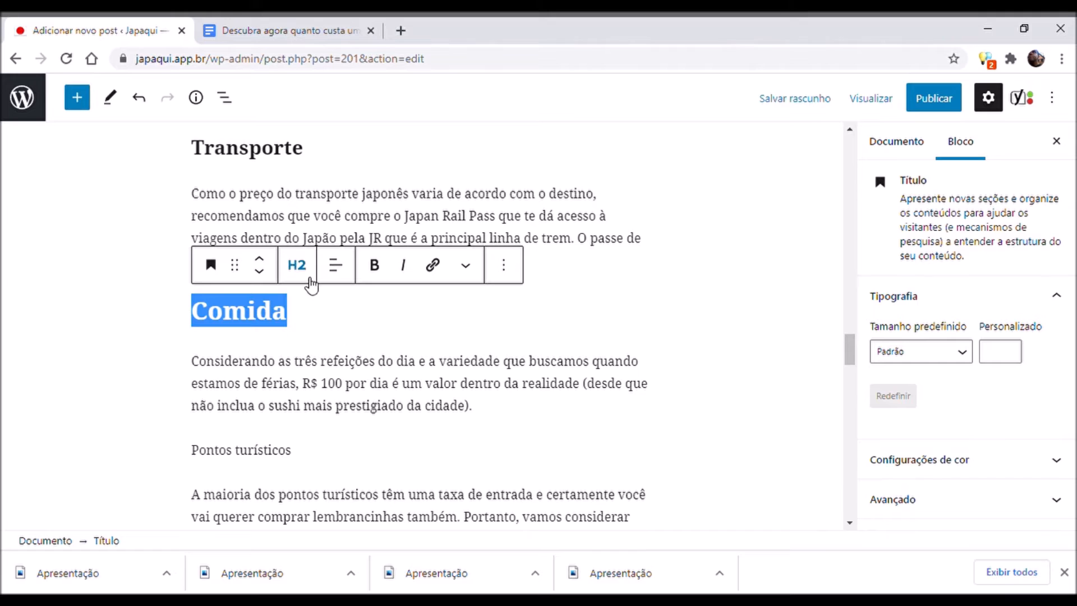
{"action": "left_click", "coordinate": [297, 264]}
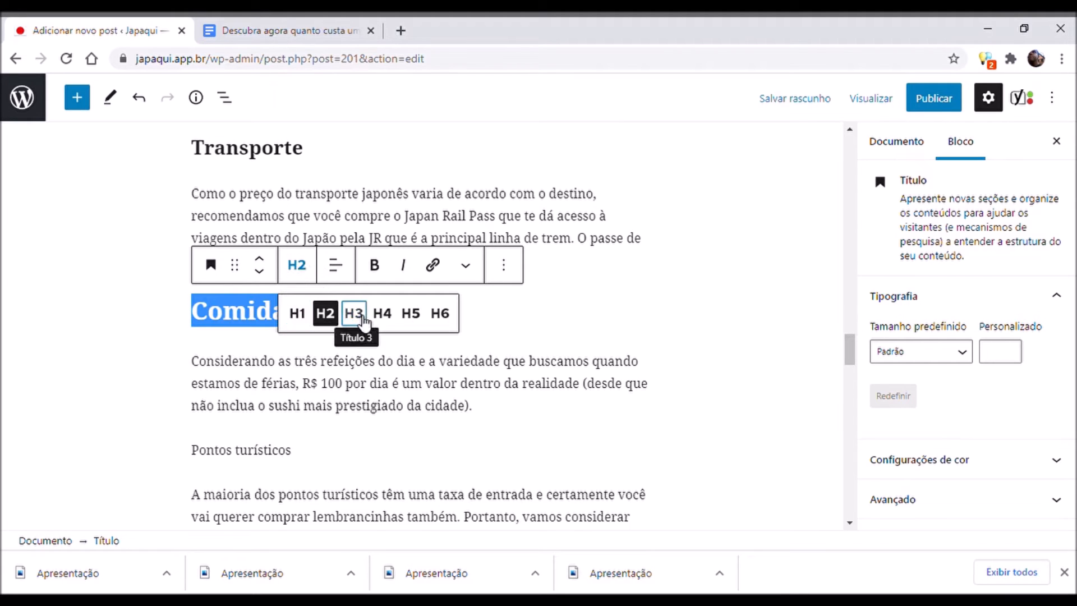
{"action": "left_click", "coordinate": [355, 314]}
{"action": "left_click", "coordinate": [834, 413]}
Step: Transform the paragraph "Pontos turísticos" into a heading and set its level to H3
{"action": "left_click_drag", "start_coordinate": [847, 352], "coordinate": [848, 363]}
{"action": "left_click_drag", "start_coordinate": [296, 311], "coordinate": [192, 308]}
{"action": "left_click", "coordinate": [210, 267]}
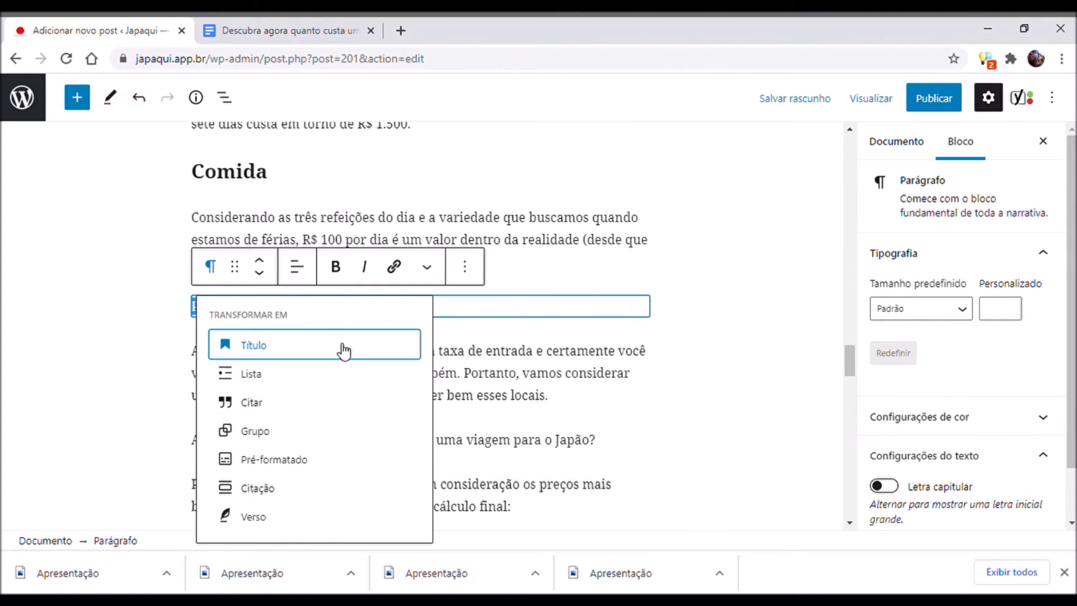
{"action": "left_click", "coordinate": [323, 351]}
{"action": "left_click", "coordinate": [297, 267]}
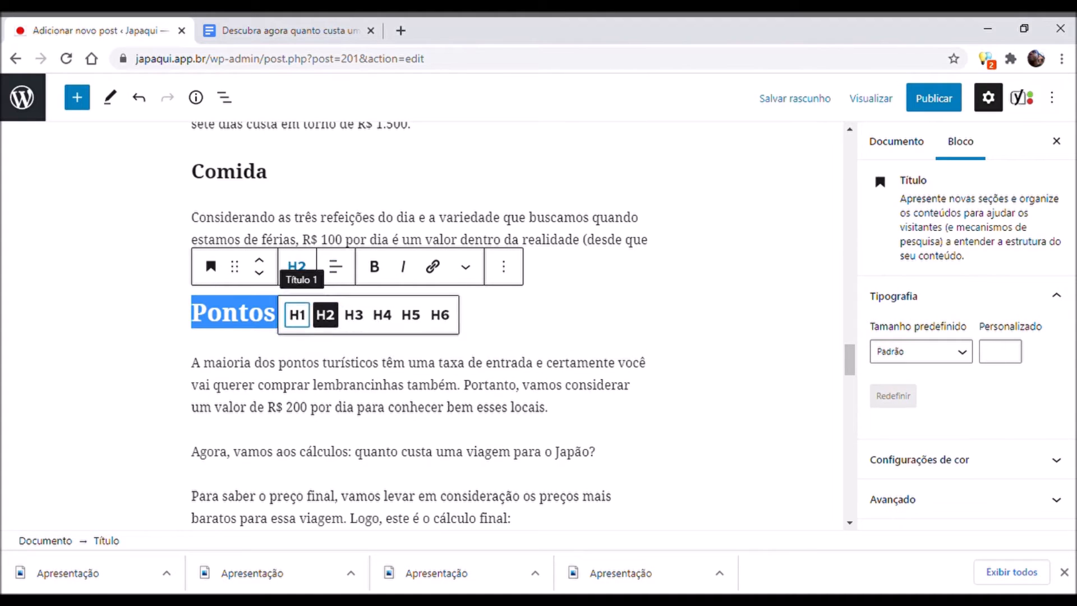
{"action": "left_click", "coordinate": [359, 316]}
{"action": "left_click", "coordinate": [723, 392]}
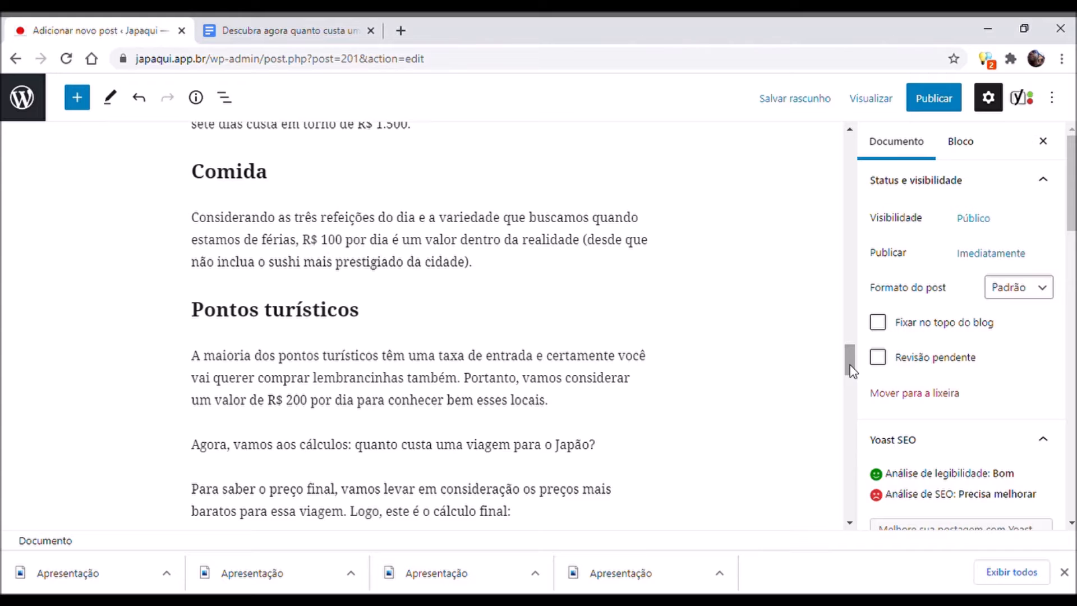
Step: Switch to the Google Docs article and insert an empty line above "Seguro de viagem: não saia de casa sem ele"
{"action": "left_click_drag", "start_coordinate": [849, 370], "coordinate": [852, 379]}
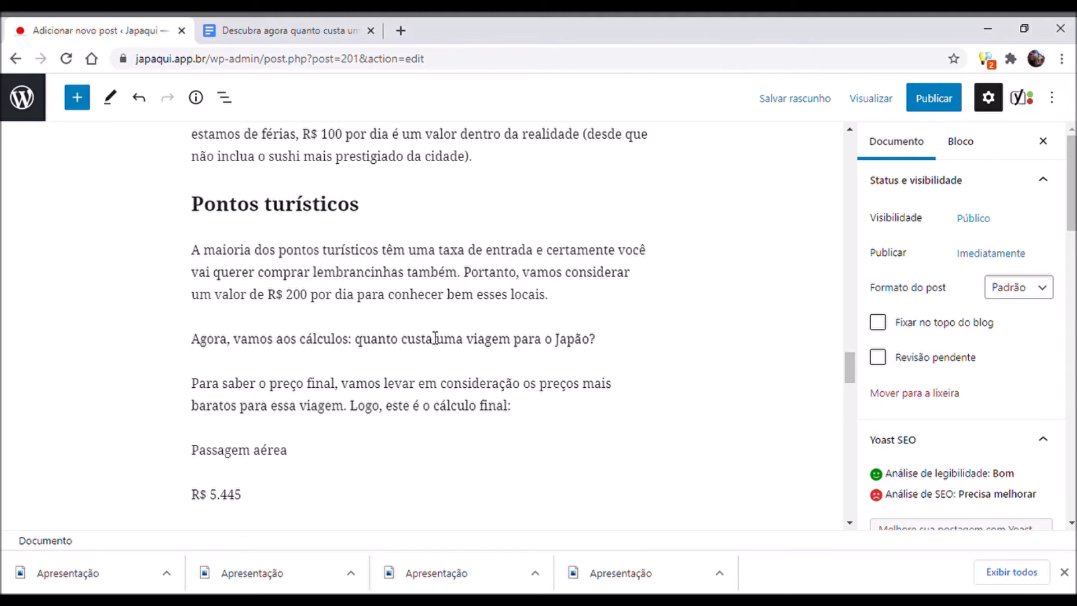
{"action": "left_click", "coordinate": [278, 19]}
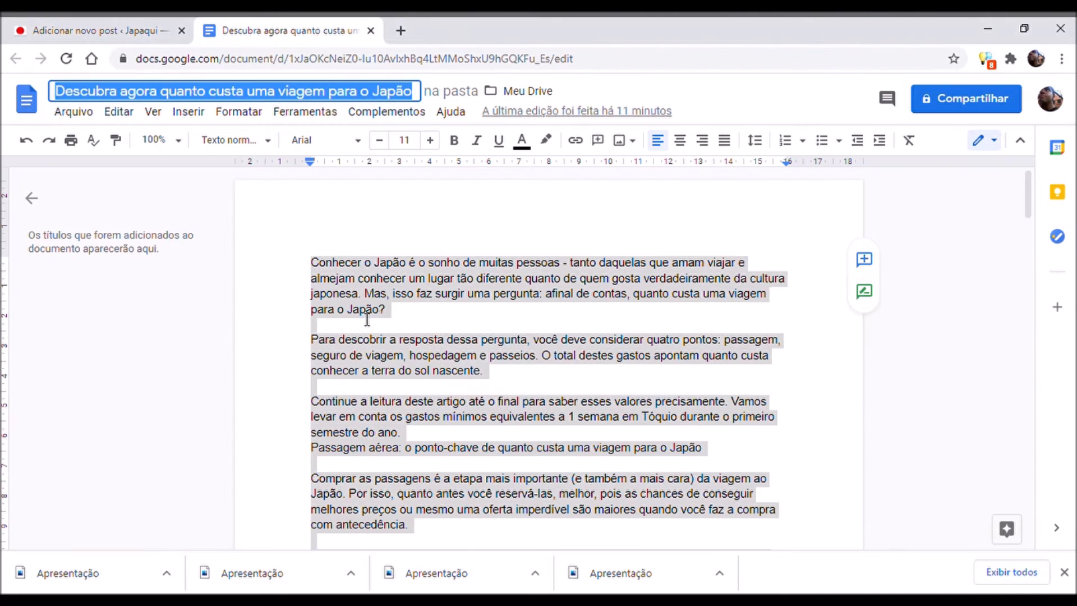
{"action": "left_click", "coordinate": [359, 310]}
{"action": "left_click_drag", "start_coordinate": [1028, 211], "coordinate": [1029, 280]}
{"action": "left_click", "coordinate": [372, 353]}
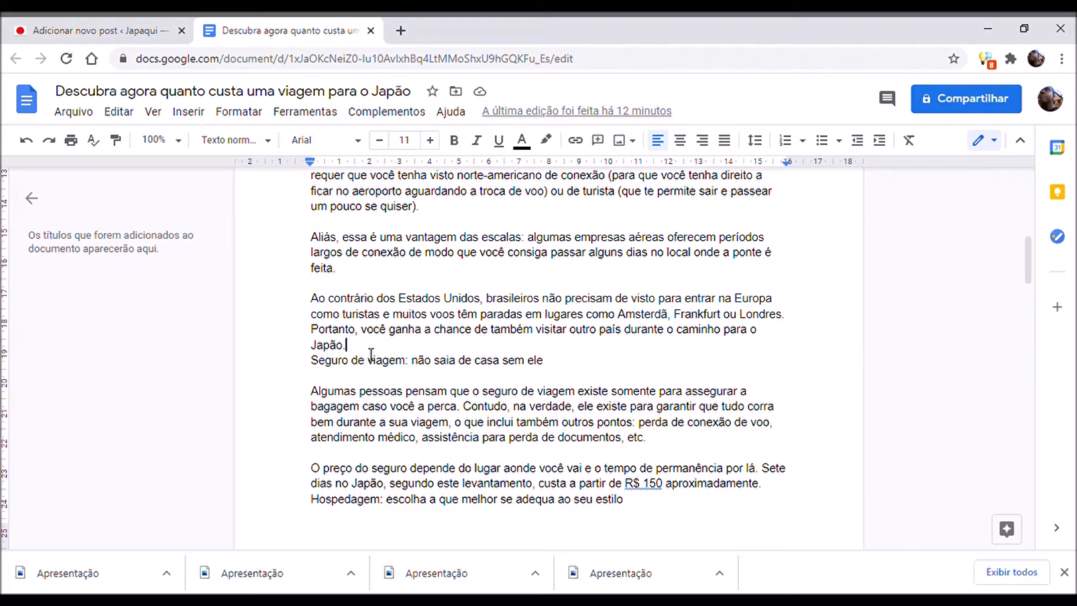
{"action": "key", "text": "Return"}
Step: Select the line "Seguro de viagem: não saia de casa sem ele" and look at the Título 2 paragraph style options without applying them
{"action": "left_click_drag", "start_coordinate": [319, 383], "coordinate": [539, 385]}
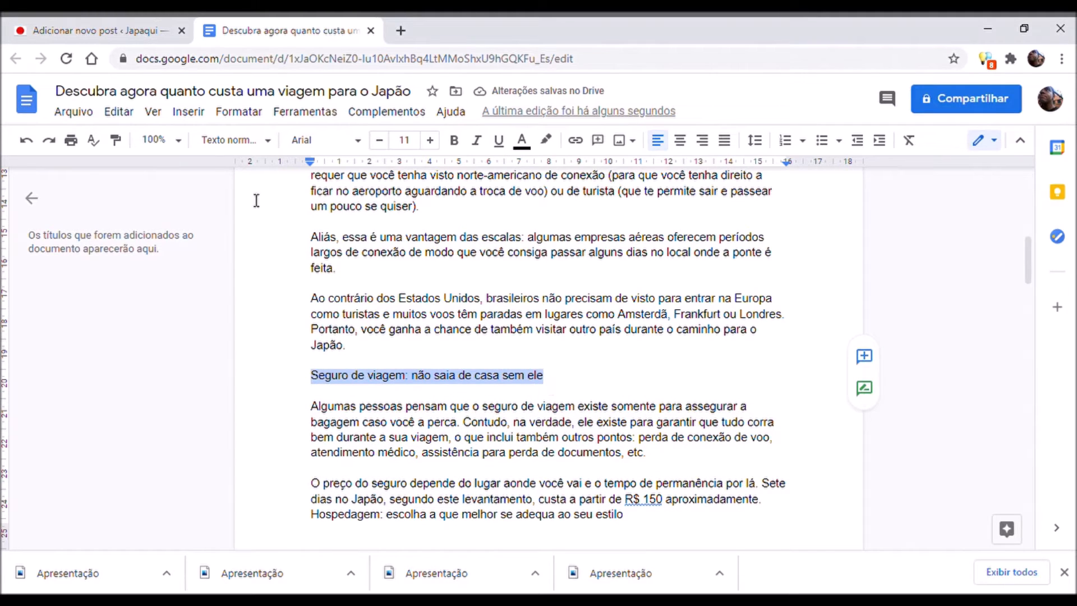
{"action": "left_click", "coordinate": [266, 144]}
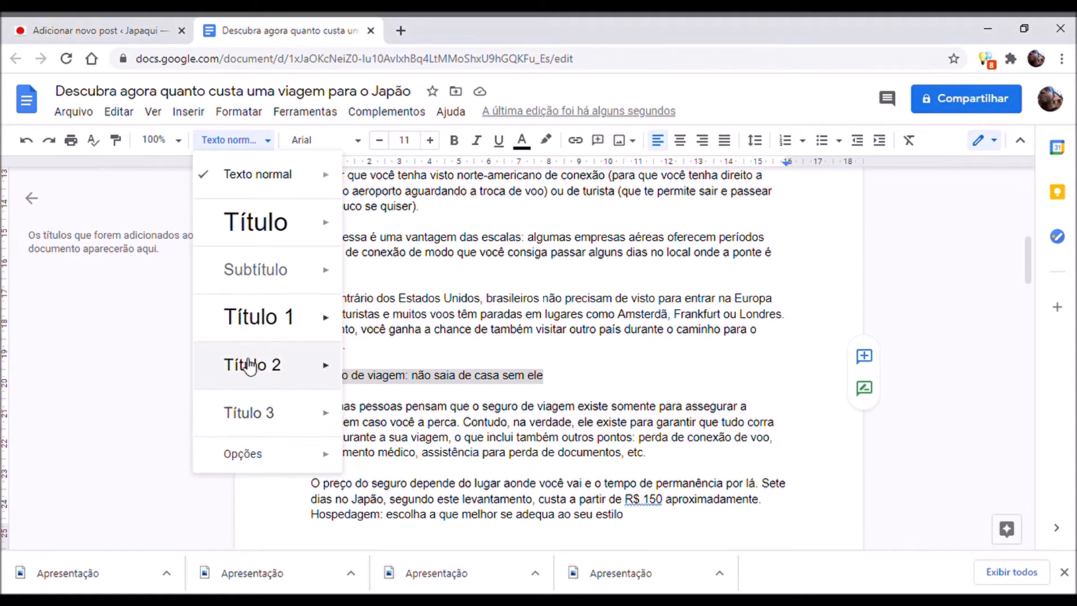
{"action": "mouse_move", "coordinate": [289, 301]}
{"action": "mouse_move", "coordinate": [270, 364]}
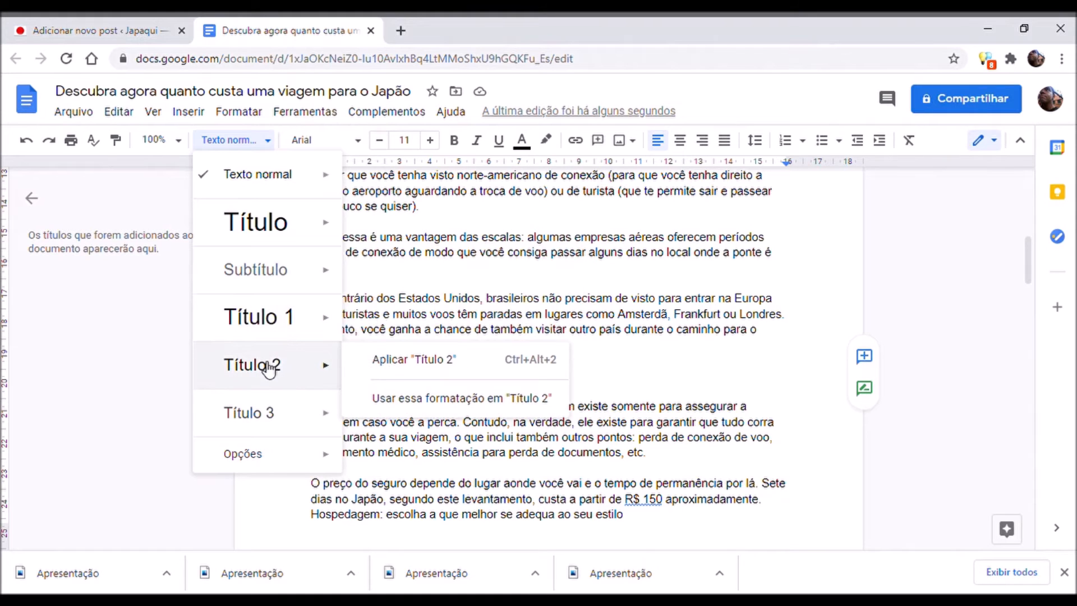
{"action": "left_click", "coordinate": [420, 254]}
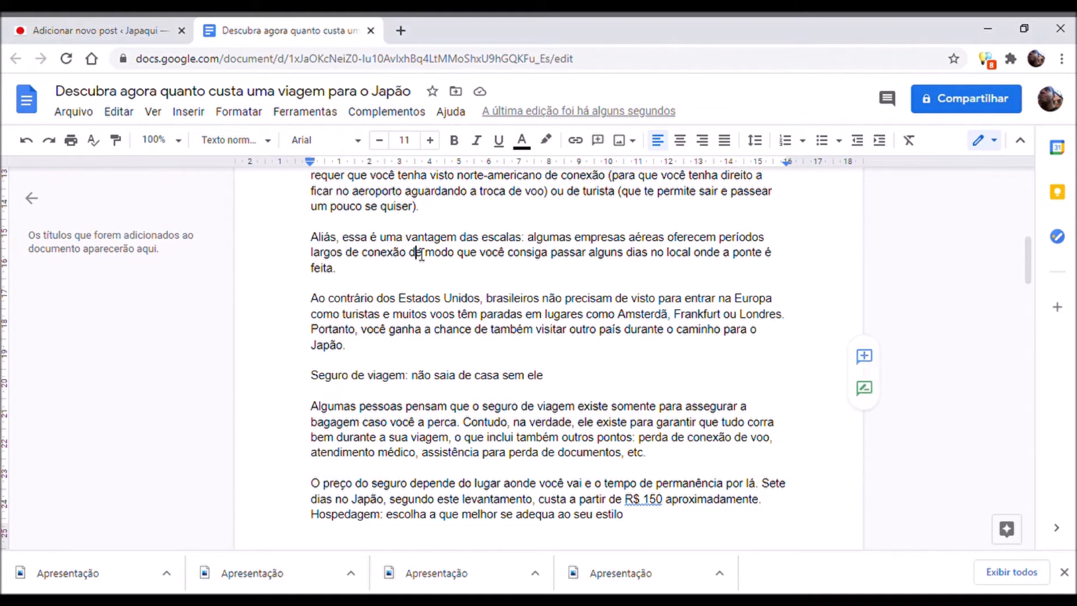
Step: Switch back to the WordPress post and transform "Agora, vamos aos cálculos: quanto custa uma viagem para o Japão?" into an H2 heading
{"action": "left_click", "coordinate": [118, 23]}
{"action": "mouse_move", "coordinate": [295, 228]}
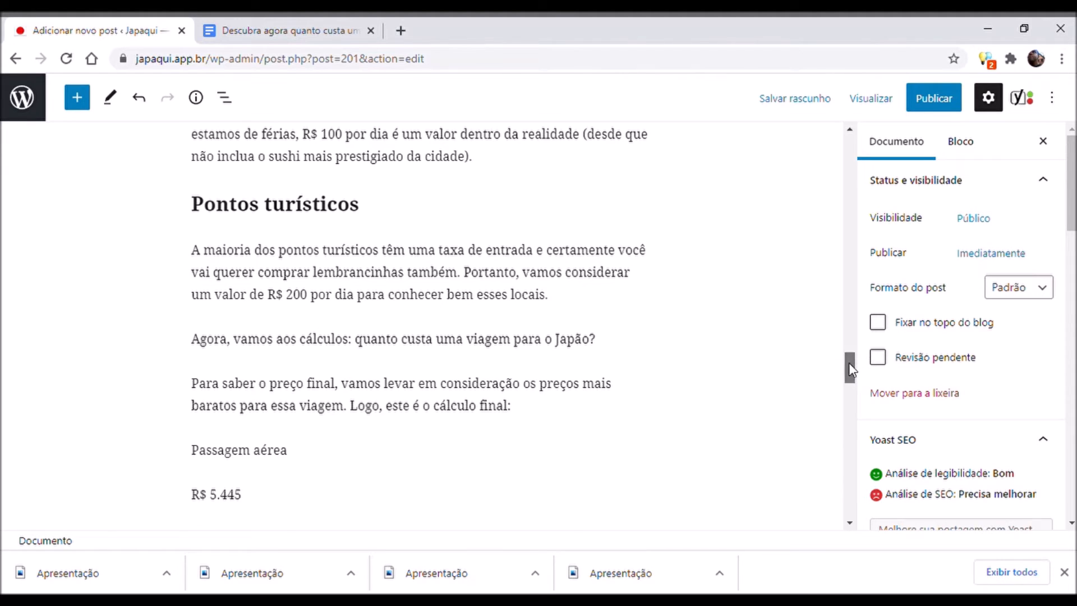
{"action": "left_click_drag", "start_coordinate": [849, 364], "coordinate": [845, 372]}
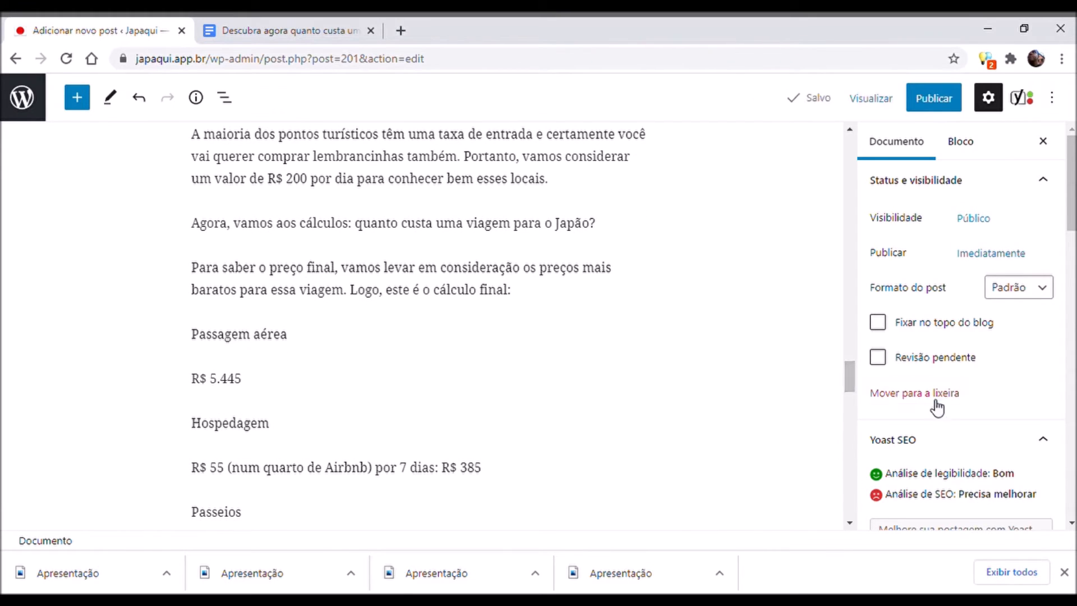
{"action": "mouse_move", "coordinate": [848, 377]}
{"action": "left_mouse_down"}
{"action": "mouse_move", "coordinate": [846, 359]}
{"action": "mouse_move", "coordinate": [847, 370]}
{"action": "left_mouse_up"}
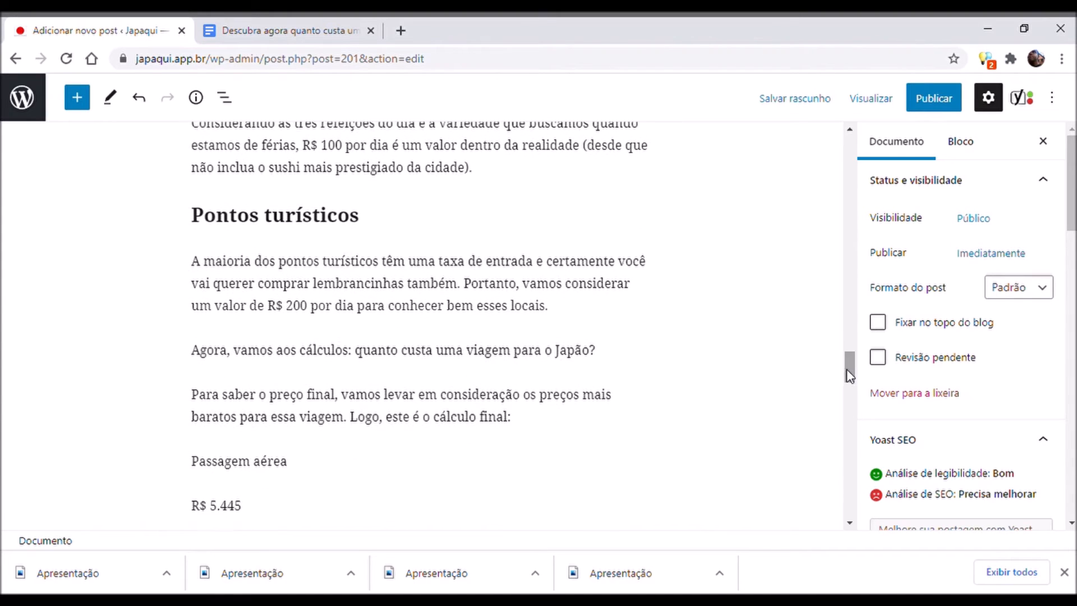
{"action": "left_click", "coordinate": [293, 216]}
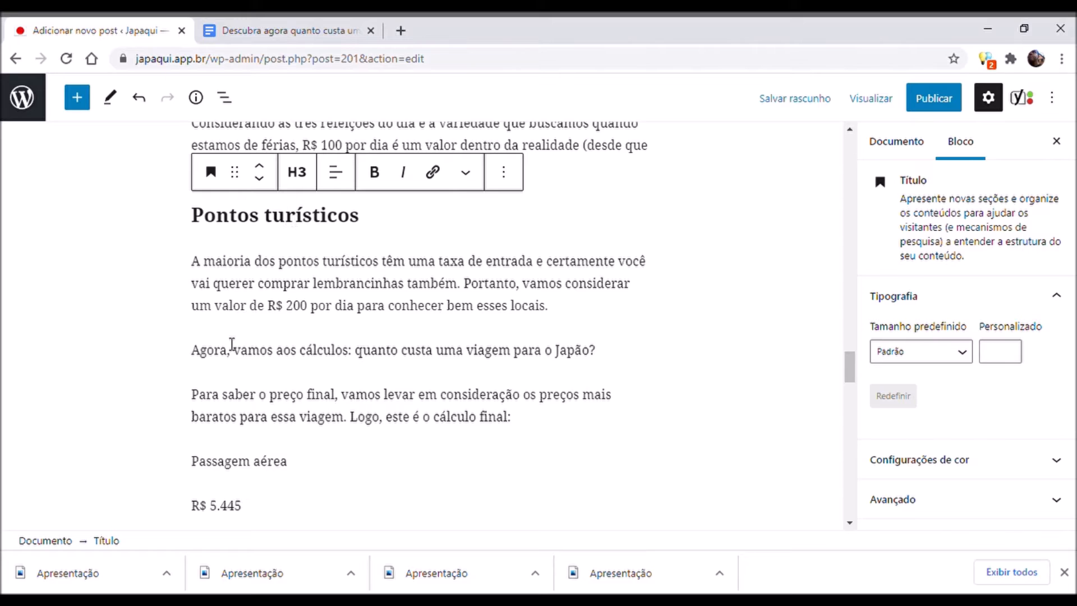
{"action": "left_click", "coordinate": [202, 357]}
{"action": "left_click_drag", "start_coordinate": [202, 359], "coordinate": [606, 360]}
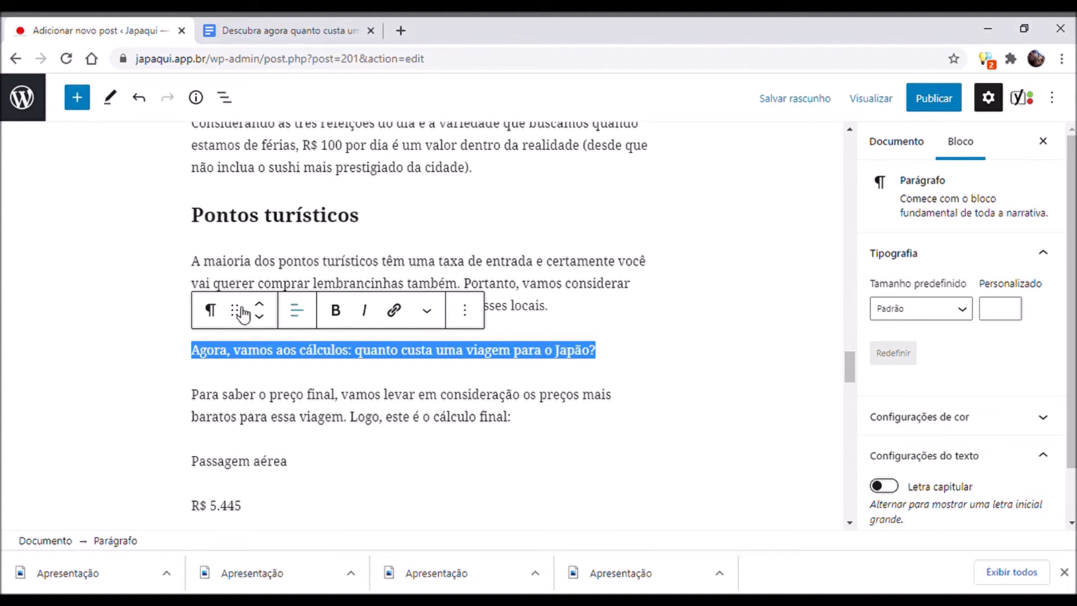
{"action": "left_click", "coordinate": [210, 310]}
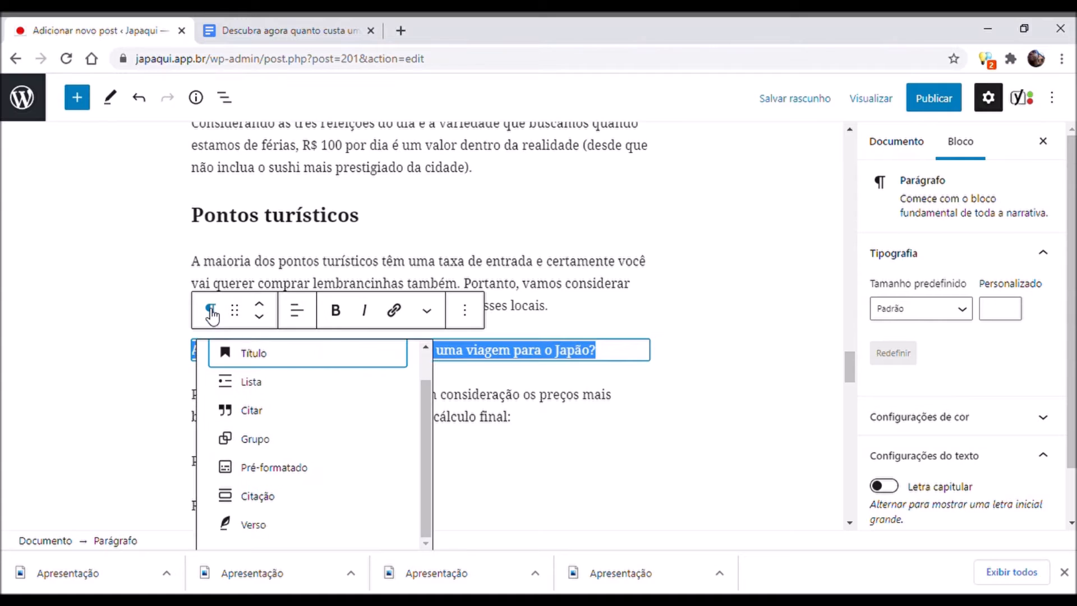
{"action": "left_click", "coordinate": [233, 353]}
{"action": "left_click", "coordinate": [676, 352]}
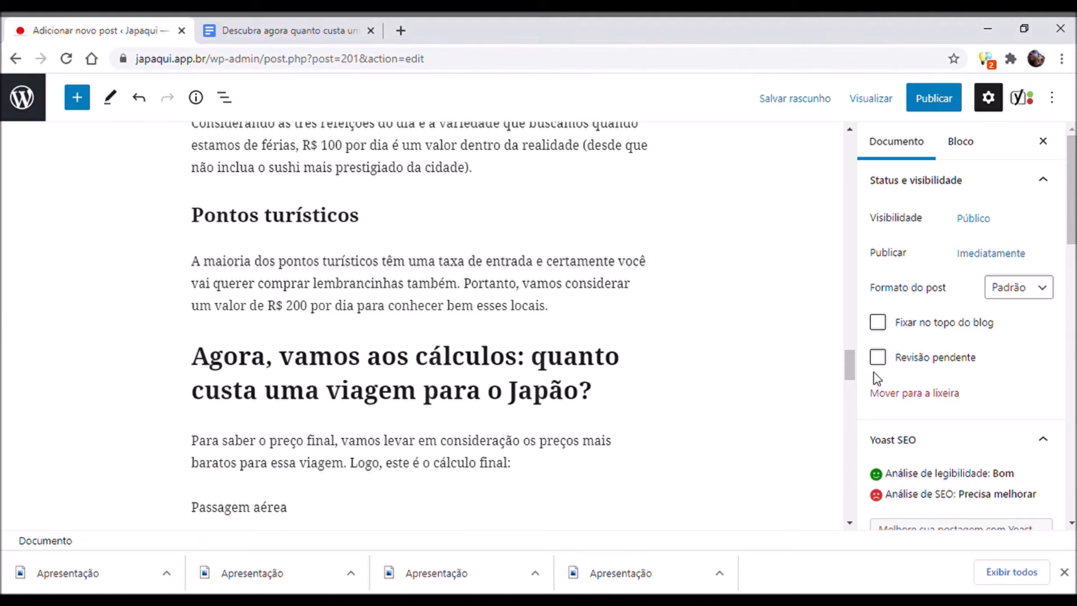
Step: Merge the "R$ 5.445" paragraph into "Passagem aérea", separated by a colon and a space
{"action": "left_click_drag", "start_coordinate": [848, 365], "coordinate": [850, 381]}
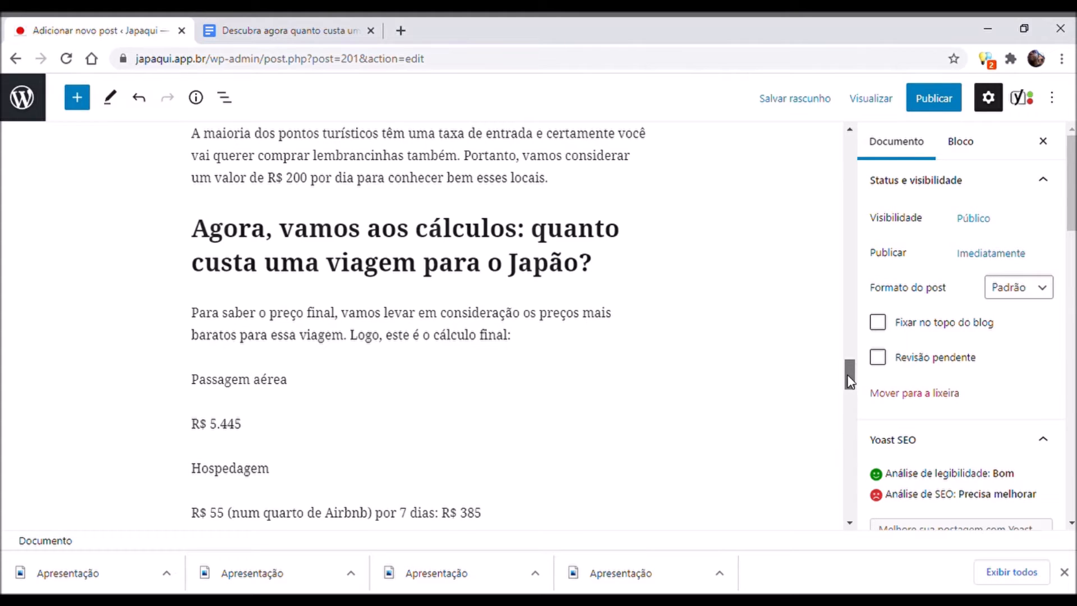
{"action": "left_click_drag", "start_coordinate": [846, 375], "coordinate": [849, 385]}
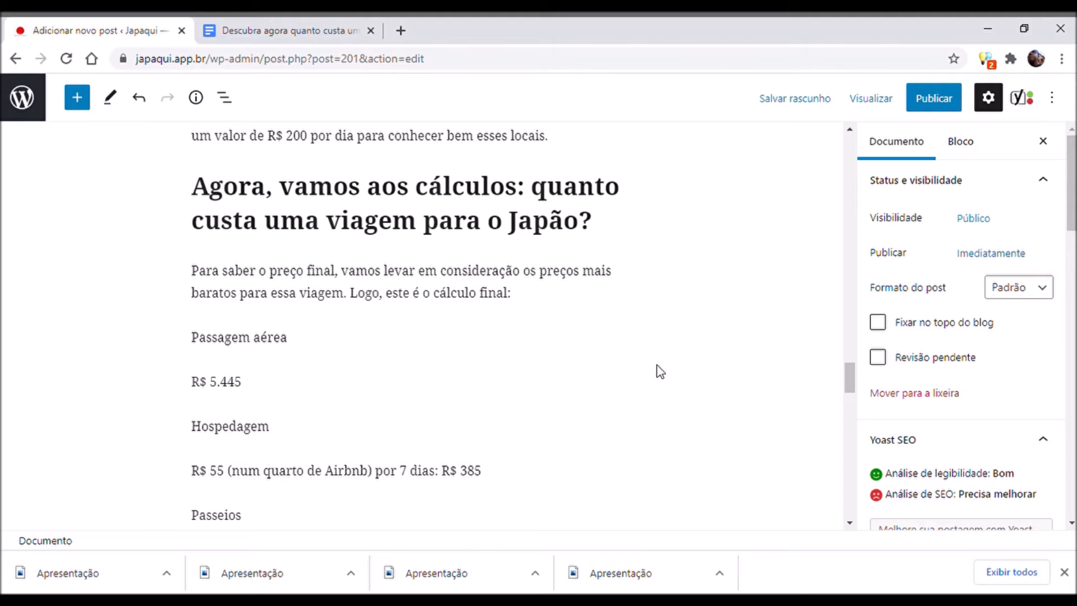
{"action": "left_click_drag", "start_coordinate": [848, 380], "coordinate": [847, 381]}
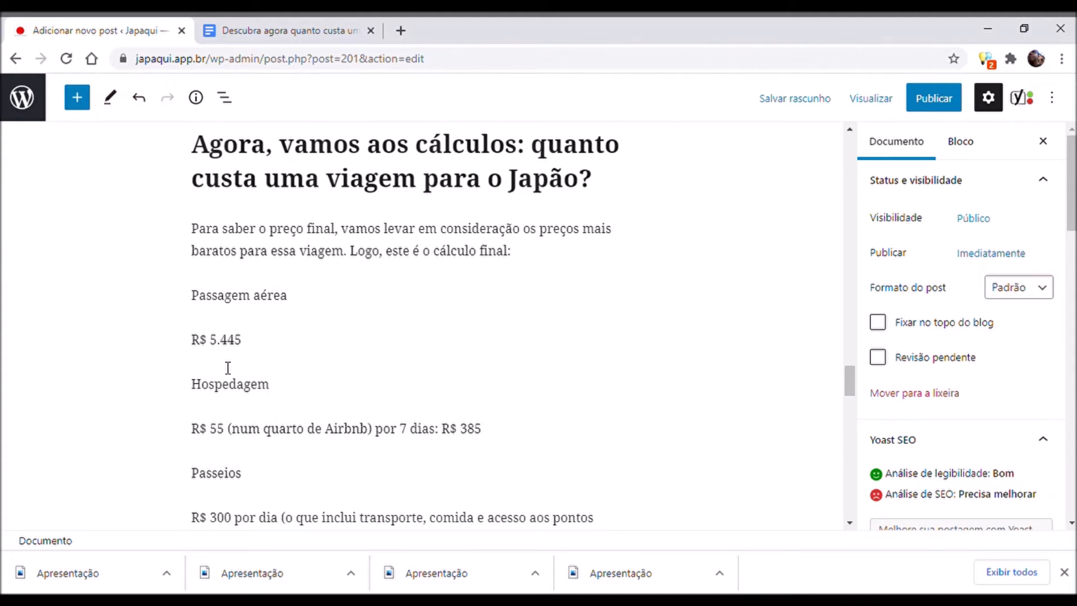
{"action": "left_click", "coordinate": [199, 342]}
{"action": "key", "text": "BackSpace"}
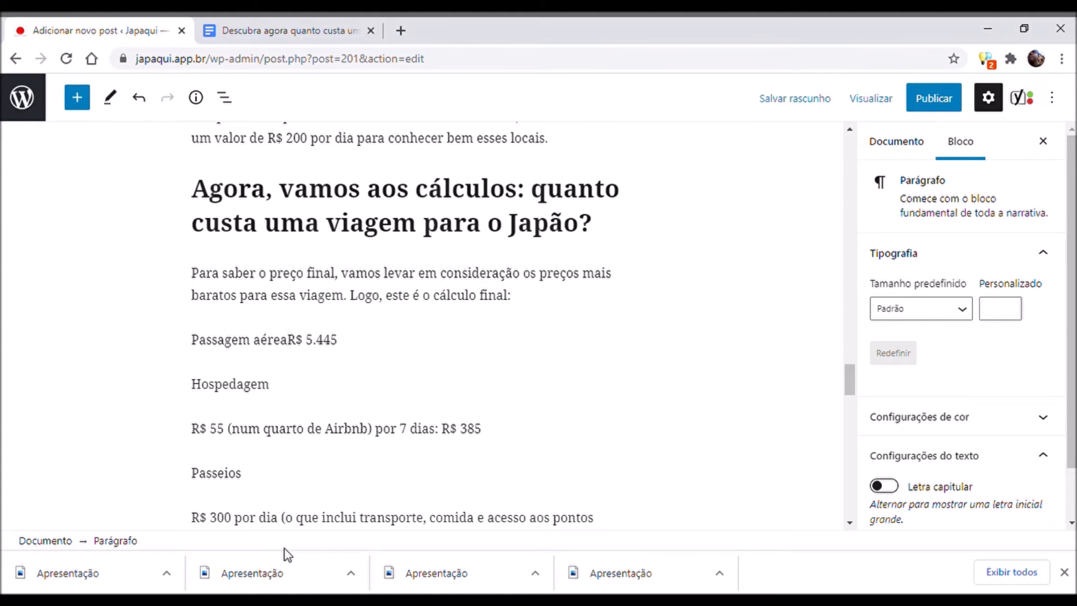
{"action": "type", "text": ":"}
Step: Merge the "R$ 55 (num quarto de Airbnb) por 7 dias: R$ 385" paragraph into "Hospedagem", separated by a colon and a space
{"action": "key", "text": "Down"}
{"action": "key", "text": "Down"}
{"action": "key", "text": "Left"}
{"action": "key", "text": "Left"}
{"action": "key", "text": "Left"}
{"action": "key", "text": "Left"}
{"action": "key", "text": "Left"}
{"action": "key", "text": "Left"}
{"action": "key", "text": "Left"}
{"action": "key", "text": "Left"}
{"action": "key", "text": "Left"}
{"action": "key", "text": "Left"}
{"action": "key", "text": "Left"}
{"action": "key", "text": "Left"}
{"action": "key", "text": "Left"}
{"action": "key", "text": "Left"}
{"action": "key", "text": "Left"}
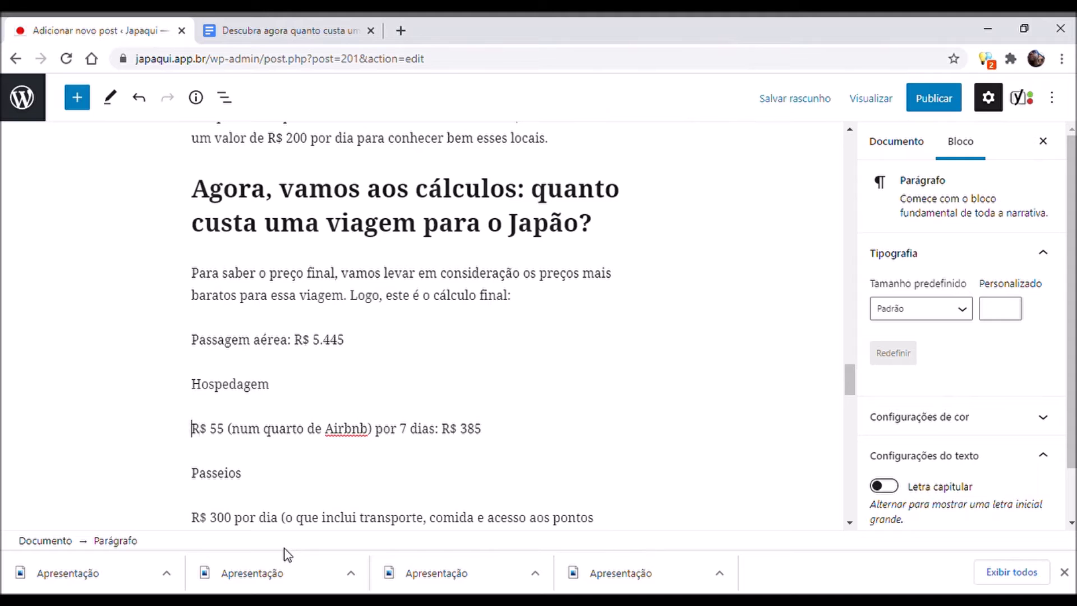
{"action": "key", "text": "BackSpace"}
{"action": "type", "text": ":"}
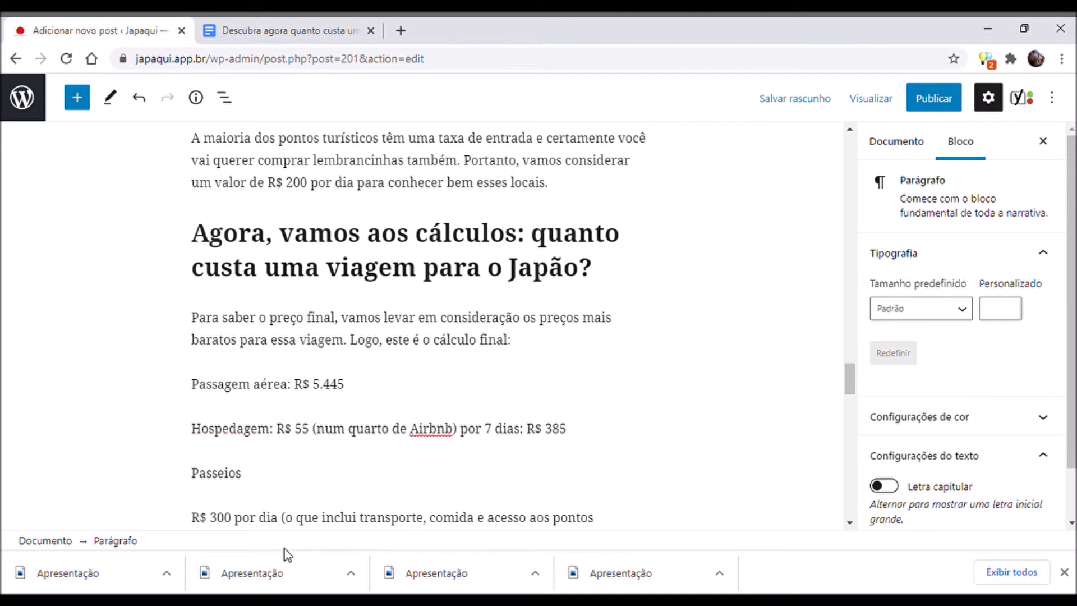
Step: Split the accommodation line after "R$ 55" and reword the new paragraph as "Hospedagem num quarto de Airbnb por 7 dias: R$ 385" without parentheses
{"action": "key", "text": "Right"}
{"action": "key", "text": "Right"}
{"action": "key", "text": "Right"}
{"action": "key", "text": "Right"}
{"action": "key", "text": "Right"}
{"action": "key", "text": "Right"}
{"action": "key", "text": "Right"}
{"action": "key", "text": "BackSpace"}
{"action": "key", "text": "Return"}
{"action": "type", "text": "Hospedagem"}
{"action": "key", "text": "Right"}
{"action": "key", "text": "Right"}
{"action": "key", "text": "Right"}
{"action": "key", "text": "Right"}
{"action": "key", "text": "Right"}
{"action": "key", "text": "Right"}
{"action": "key", "text": "Right"}
{"action": "key", "text": "Right"}
{"action": "key", "text": "Right"}
{"action": "key", "text": "Right"}
{"action": "key", "text": "Right"}
{"action": "key", "text": "Right"}
{"action": "key", "text": "Right"}
{"action": "key", "text": "Right"}
{"action": "key", "text": "Right"}
{"action": "key", "text": "Right"}
{"action": "key", "text": "Right"}
{"action": "key", "text": "Right"}
{"action": "key", "text": "Right"}
{"action": "key", "text": "Right"}
{"action": "key", "text": "Right"}
{"action": "key", "text": "BackSpace"}
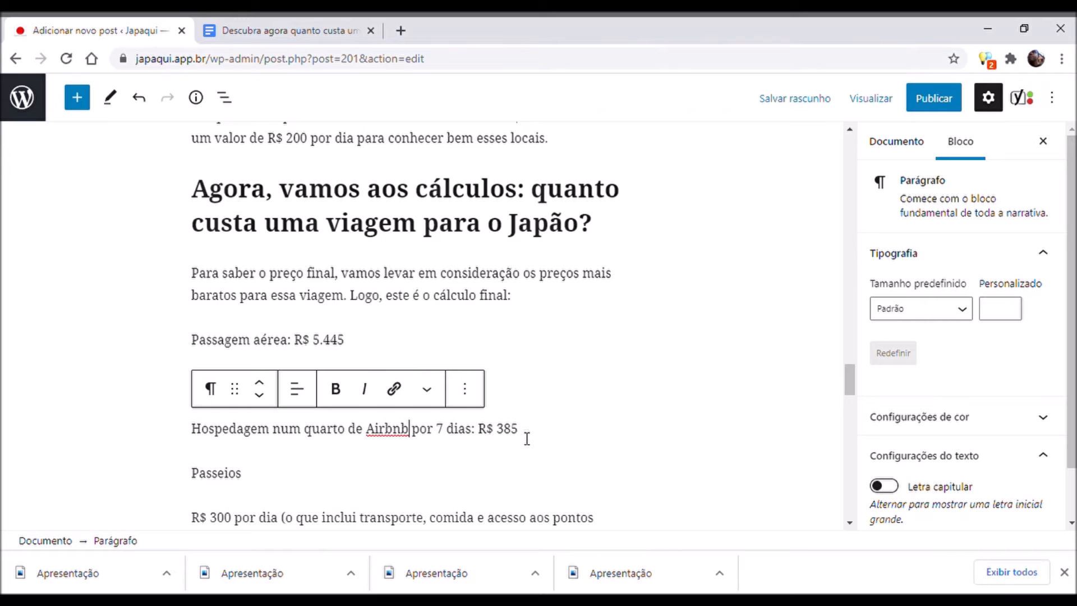
Step: Transform the three paragraphs from "Passagem aérea" through "Hospedagem num quarto de Airbnb" into a bulleted list
{"action": "left_click_drag", "start_coordinate": [520, 429], "coordinate": [185, 338]}
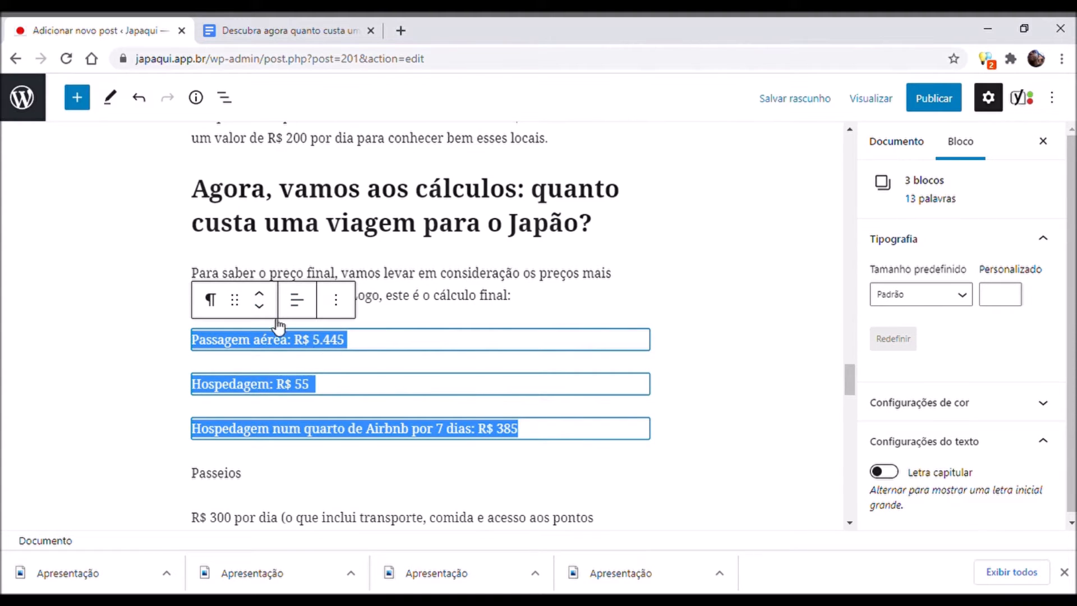
{"action": "left_click", "coordinate": [223, 306]}
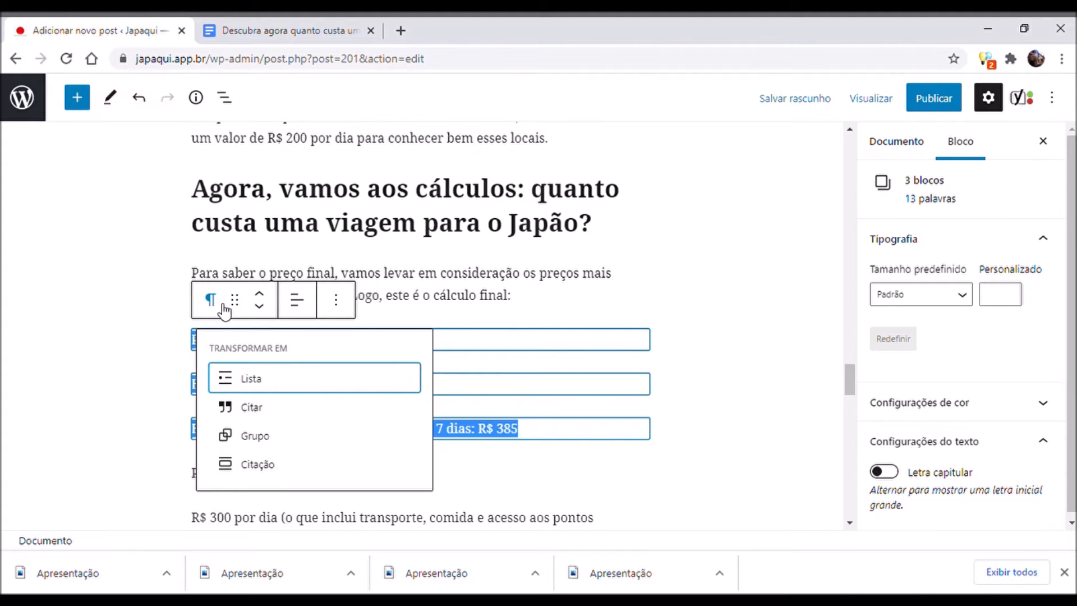
{"action": "left_click", "coordinate": [271, 386]}
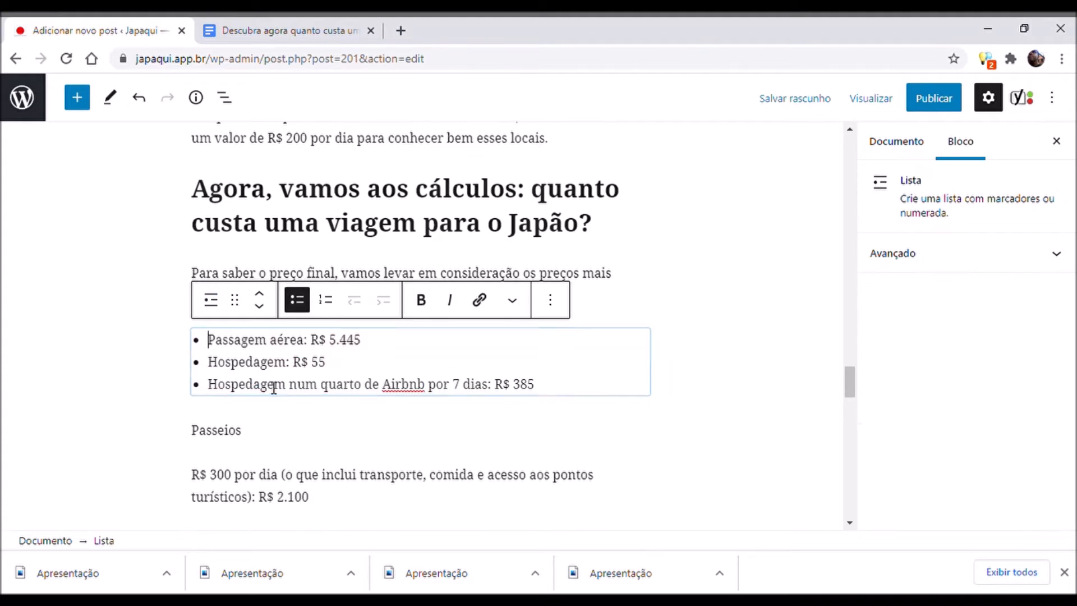
{"action": "left_click", "coordinate": [657, 359]}
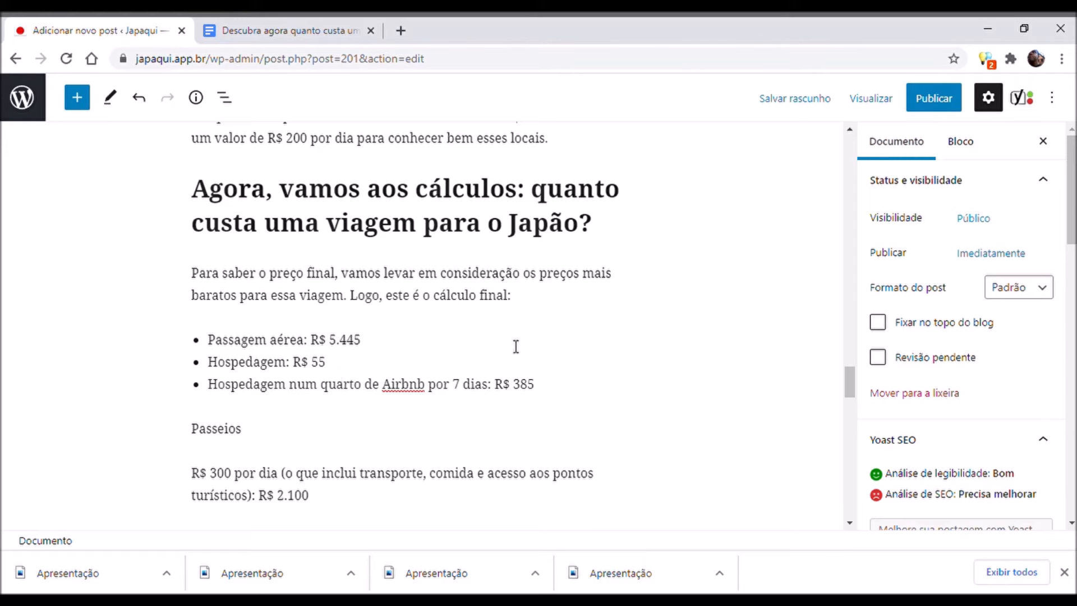
Step: Merge the "R$ 1.500" paragraph into "Japan Rail Pass", separated by a colon and a space
{"action": "left_click_drag", "start_coordinate": [846, 379], "coordinate": [846, 388]}
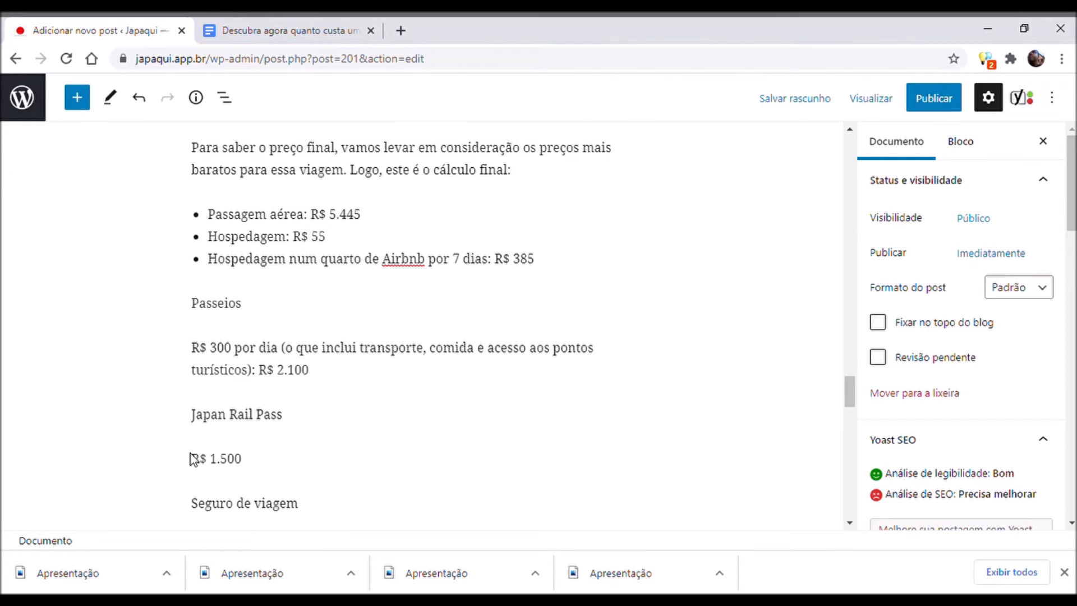
{"action": "left_click", "coordinate": [211, 465]}
{"action": "key", "text": "Home"}
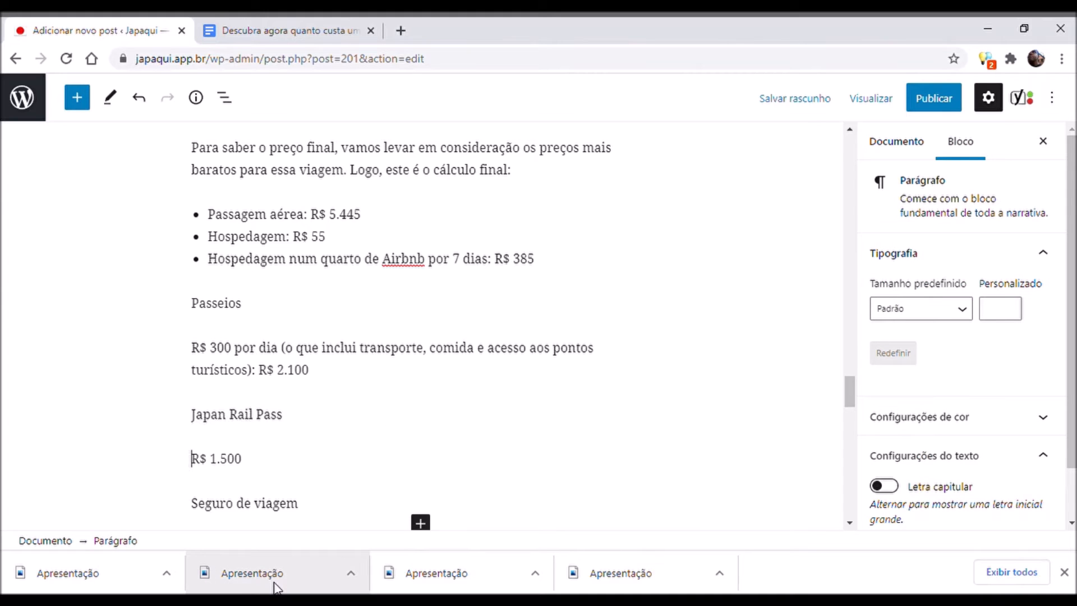
{"action": "key", "text": "BackSpace"}
{"action": "type", "text": ": R$ 1.500"}
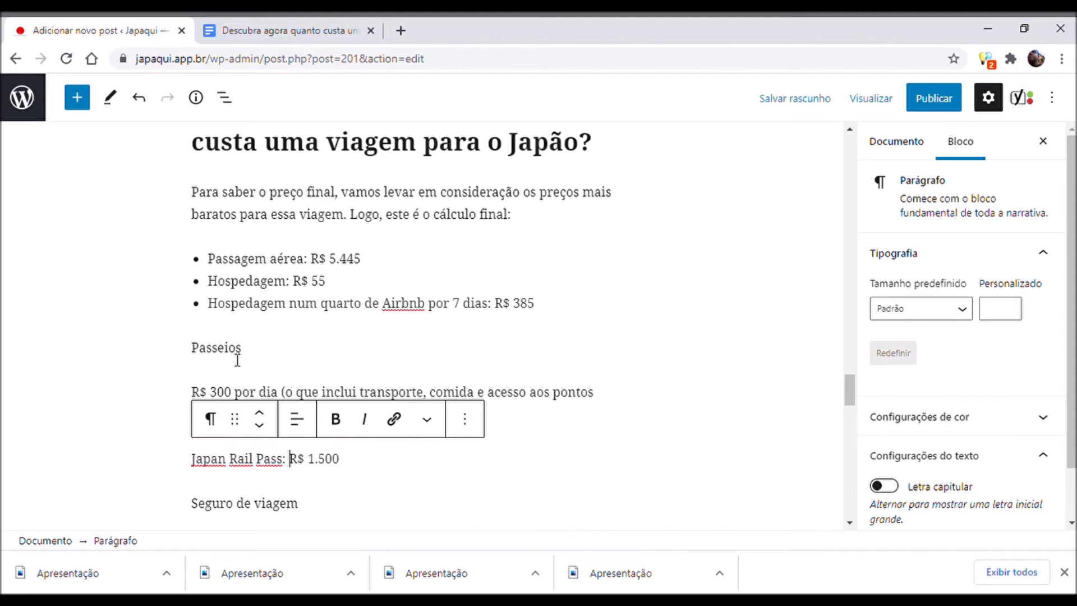
Step: Convert the "Passeios" paragraph in the cost breakdown into an H3 heading
{"action": "left_click", "coordinate": [251, 359]}
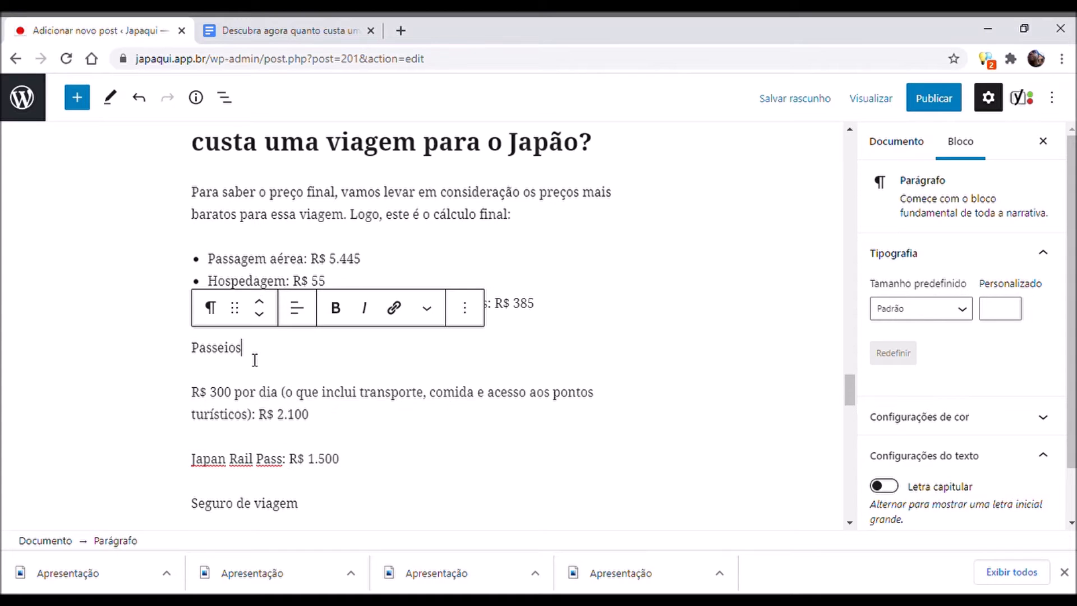
{"action": "left_click_drag", "start_coordinate": [250, 359], "coordinate": [183, 351]}
{"action": "left_click", "coordinate": [210, 308]}
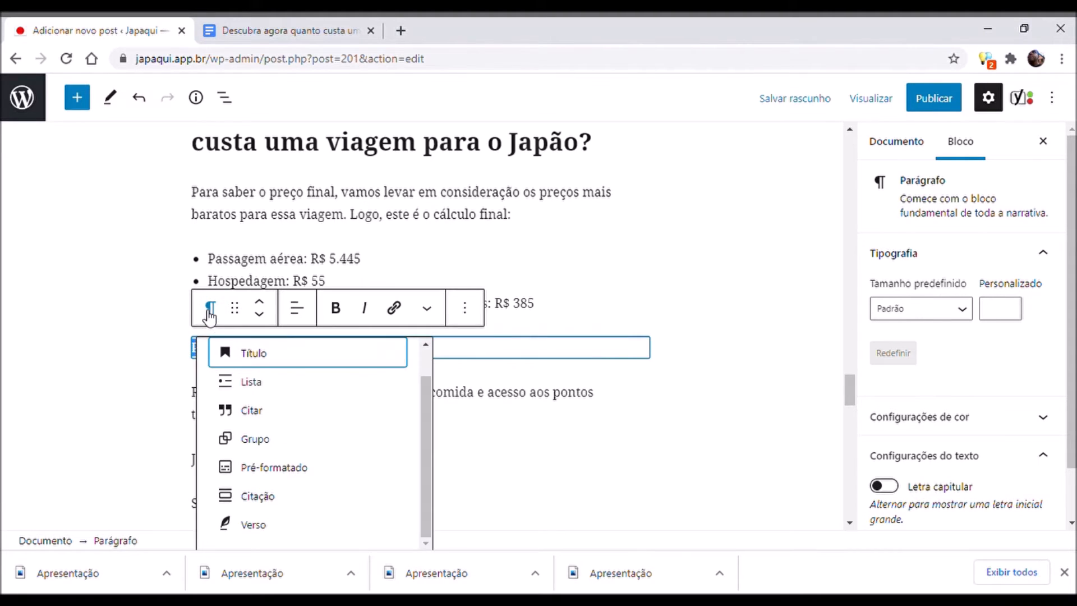
{"action": "left_click", "coordinate": [308, 364]}
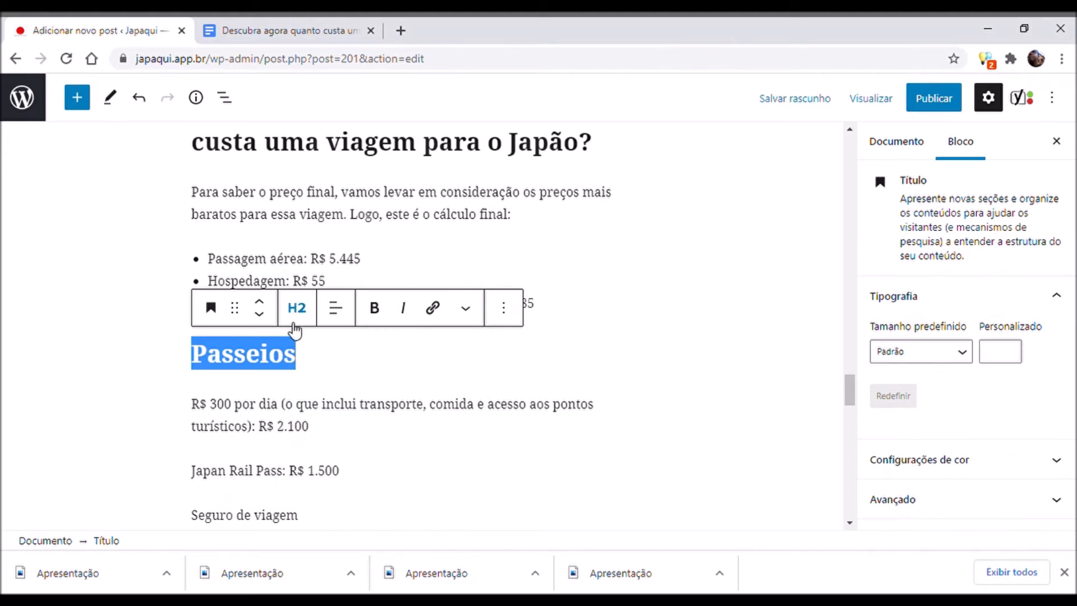
{"action": "left_click", "coordinate": [291, 328]}
{"action": "left_click", "coordinate": [354, 359]}
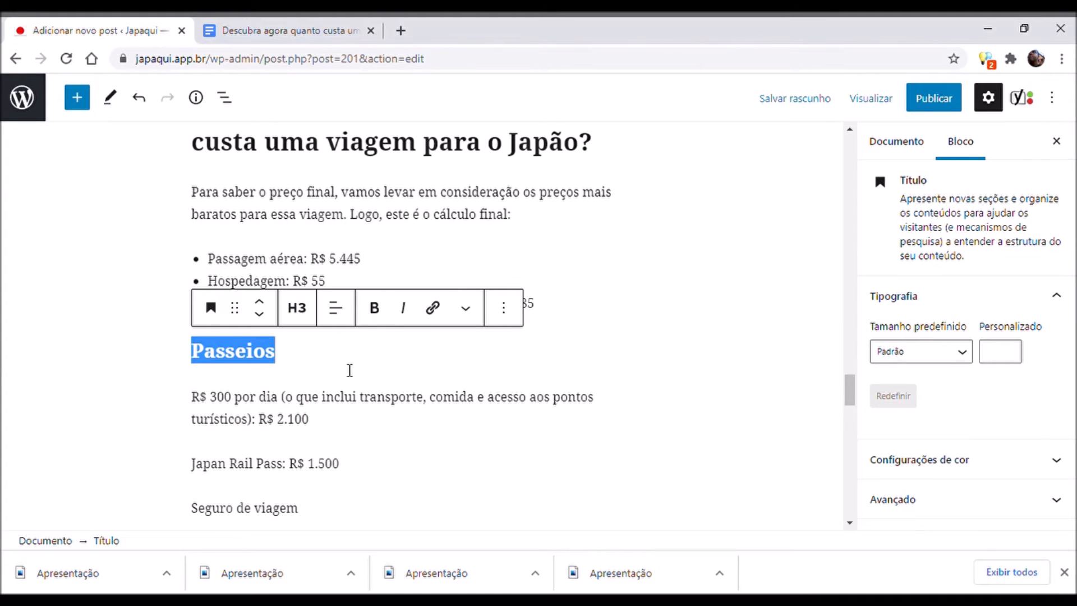
{"action": "left_click", "coordinate": [348, 370]}
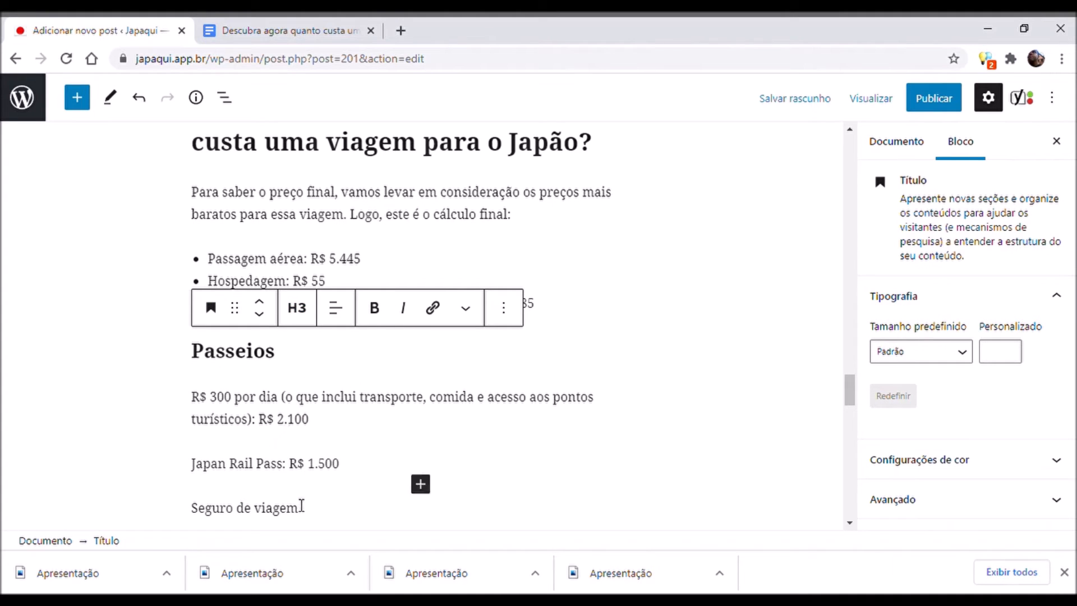
Step: Transform the "R$ 300 por dia" and "Japan Rail Pass" paragraphs under "Passeios" into a bulleted list
{"action": "left_click_drag", "start_coordinate": [342, 465], "coordinate": [186, 405]}
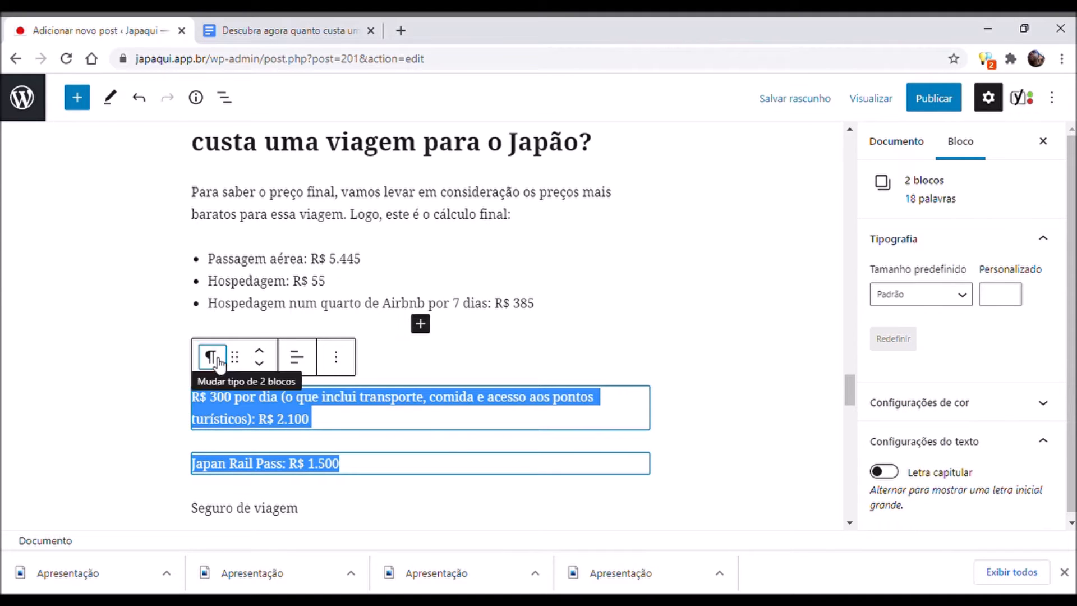
{"action": "left_click", "coordinate": [218, 362]}
{"action": "left_click", "coordinate": [261, 436]}
{"action": "left_click", "coordinate": [725, 381]}
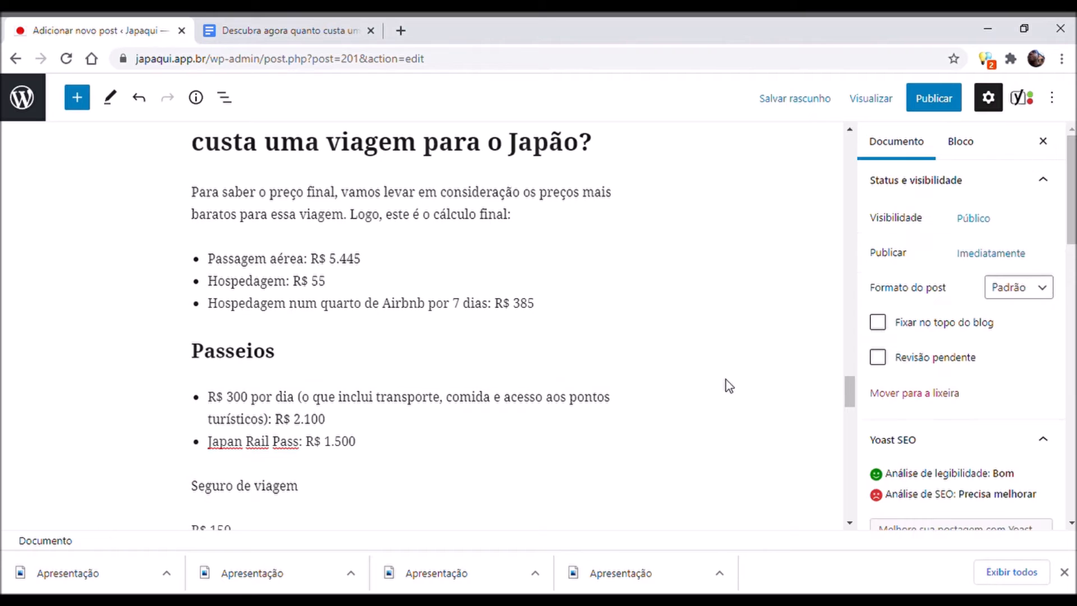
Step: Convert the "Seguro de viagem" paragraph below the tours list into an H3 heading
{"action": "left_click_drag", "start_coordinate": [841, 387], "coordinate": [846, 404]}
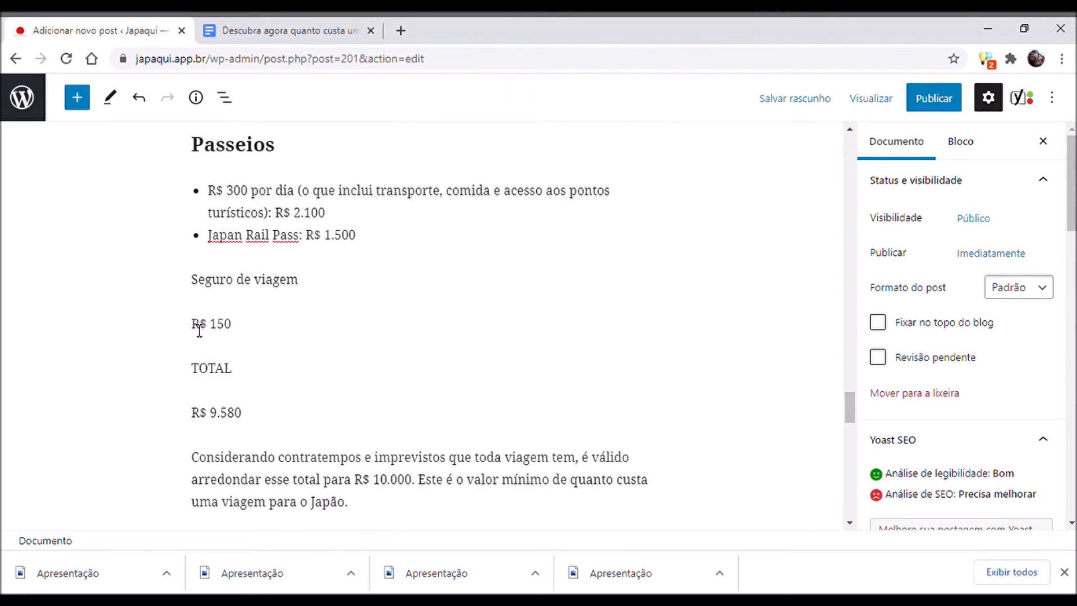
{"action": "left_click_drag", "start_coordinate": [310, 292], "coordinate": [192, 286]}
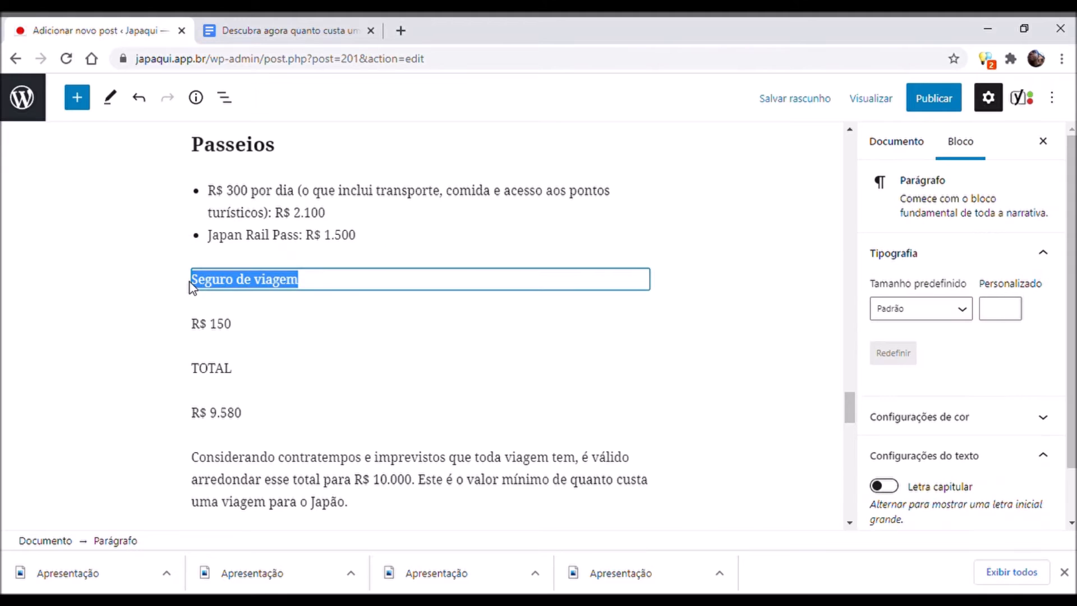
{"action": "left_click", "coordinate": [210, 240]}
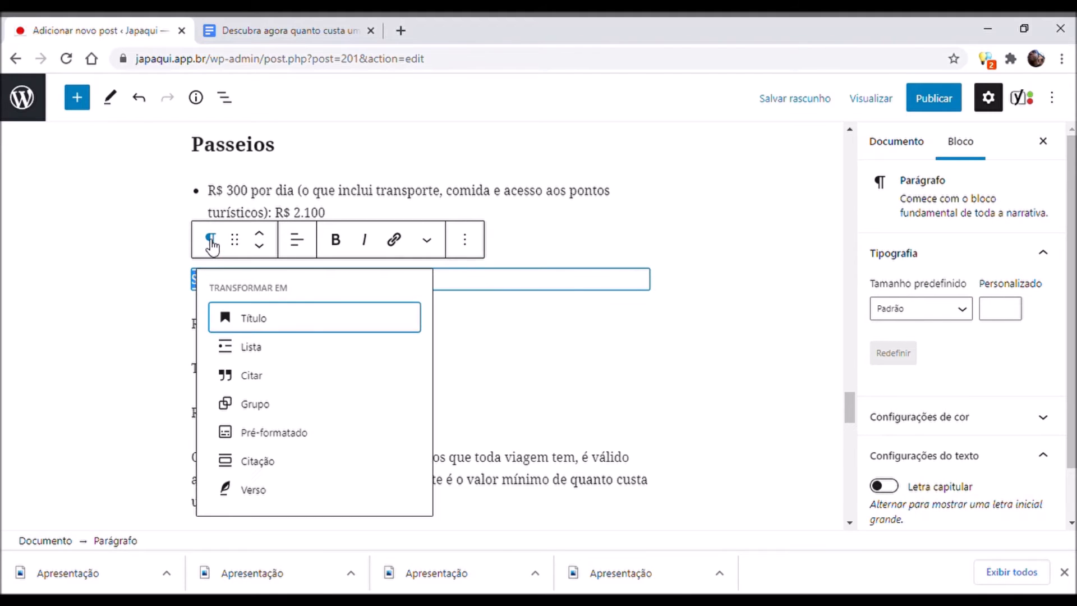
{"action": "left_click", "coordinate": [258, 328]}
{"action": "left_click", "coordinate": [297, 239]}
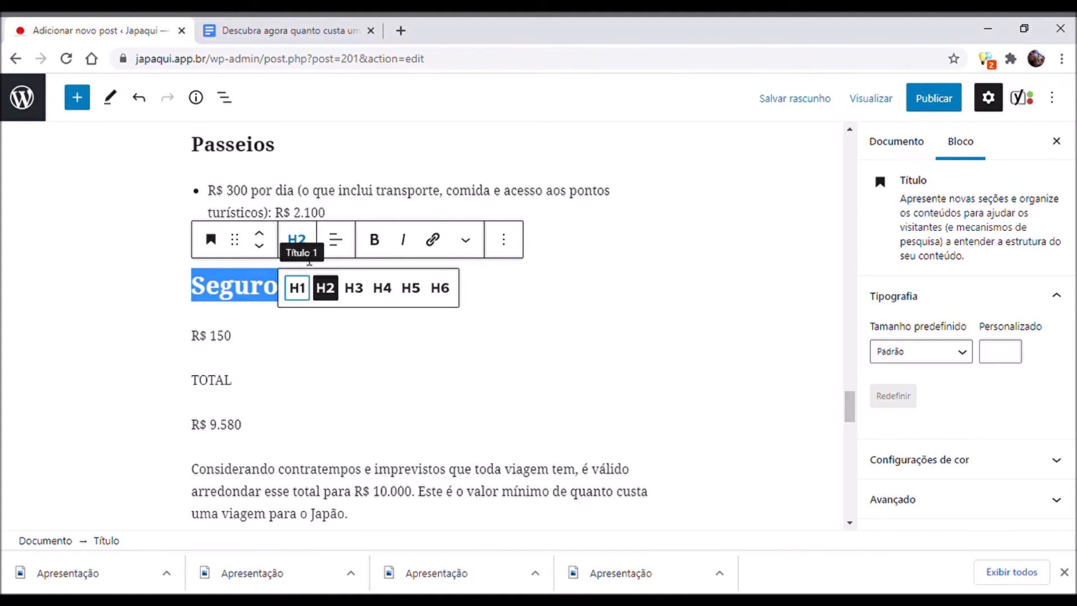
{"action": "left_click", "coordinate": [354, 288]}
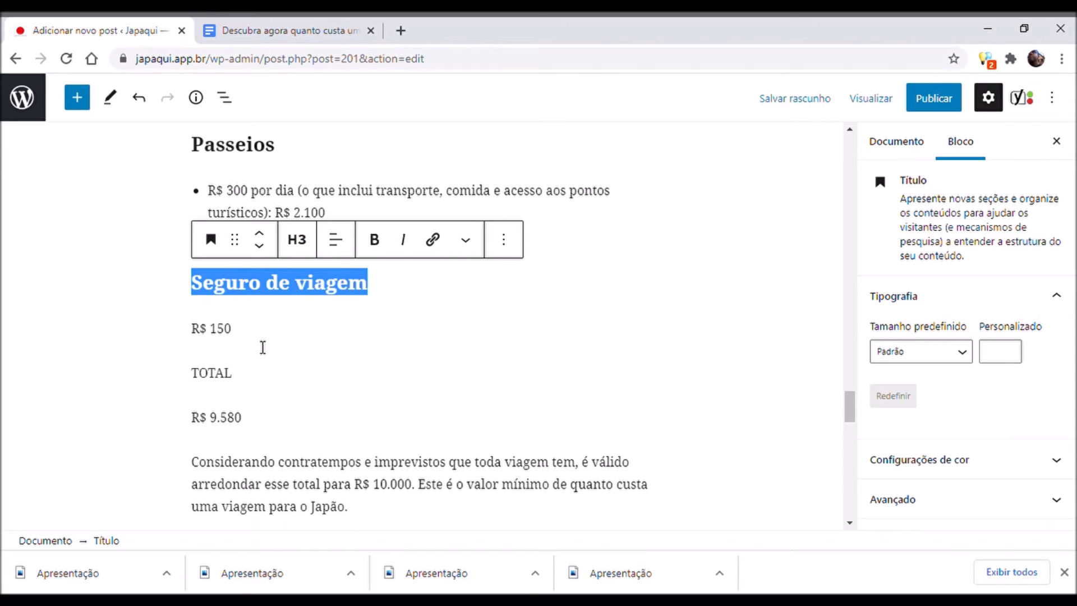
Step: Insert "Plano básico: " before "R$ 150" under the "Seguro de viagem" heading
{"action": "left_click", "coordinate": [196, 335]}
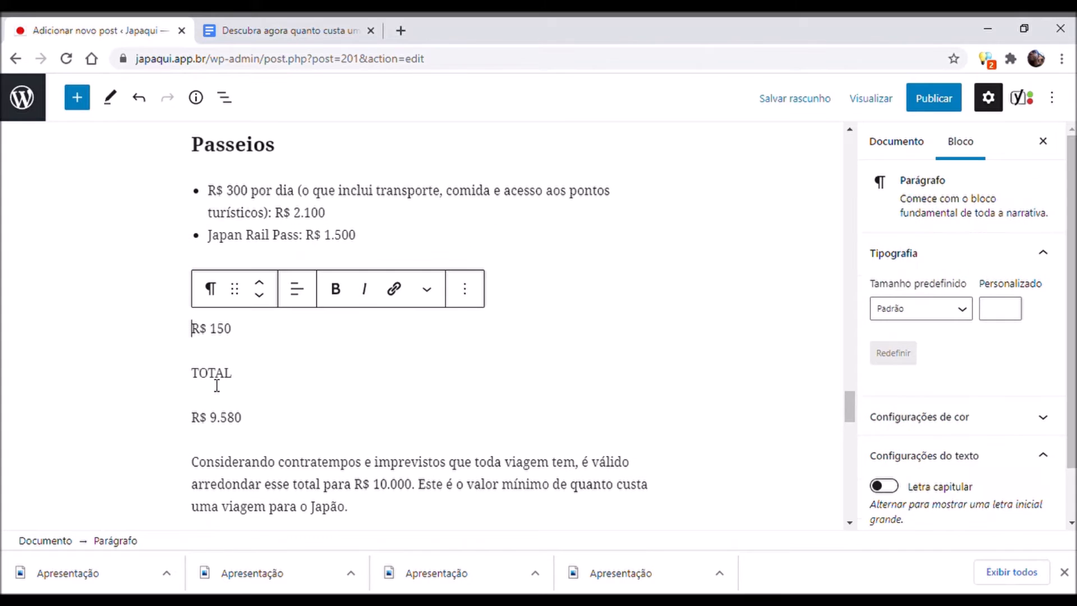
{"action": "type", "text": "Pacote"}
{"action": "key", "text": "BackSpace"}
{"action": "key", "text": "BackSpace"}
{"action": "key", "text": "BackSpace"}
{"action": "key", "text": "BackSpace"}
{"action": "key", "text": "BackSpace"}
{"action": "type", "text": "lano básico"}
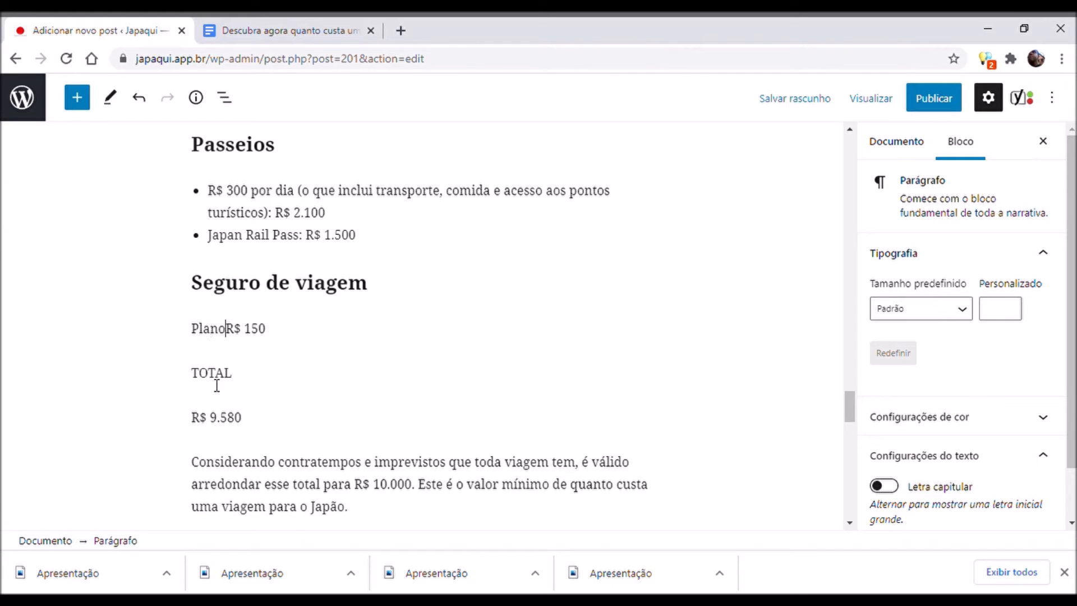
{"action": "type", "text": ":"}
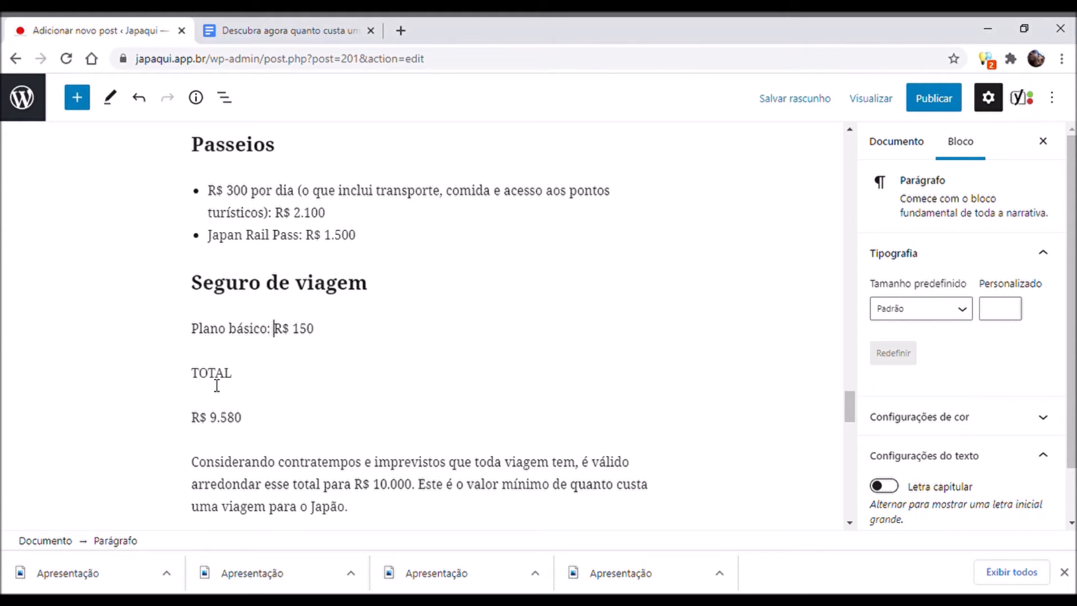
Step: Transform the "Plano básico: R$ 150" paragraph into a bulleted list
{"action": "left_click", "coordinate": [334, 337]}
{"action": "left_click_drag", "start_coordinate": [334, 337], "coordinate": [202, 338]}
{"action": "left_click", "coordinate": [211, 289]}
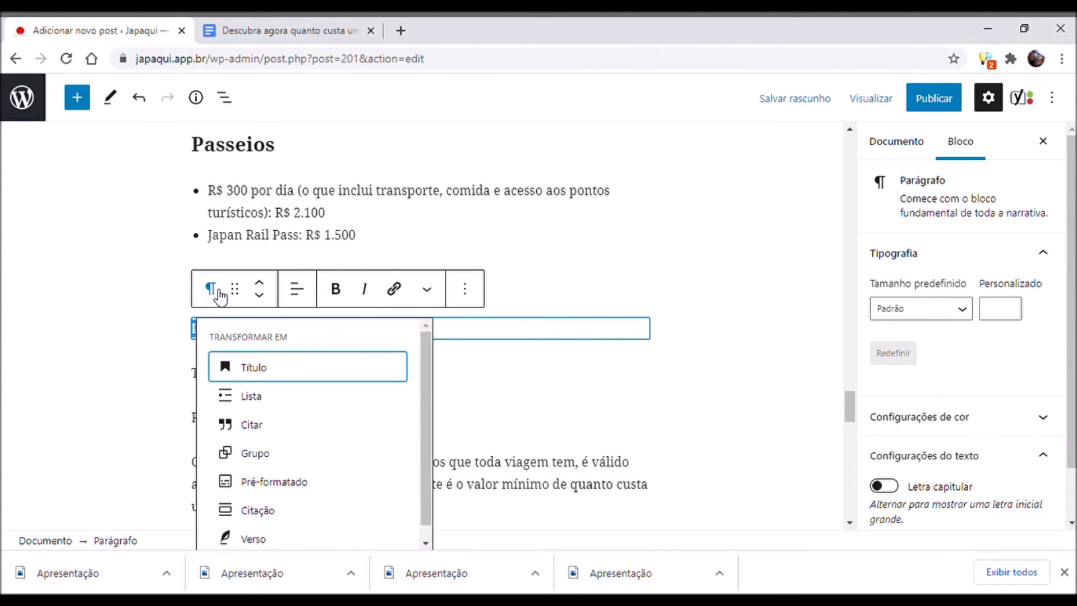
{"action": "left_click", "coordinate": [257, 395]}
{"action": "left_click", "coordinate": [277, 377]}
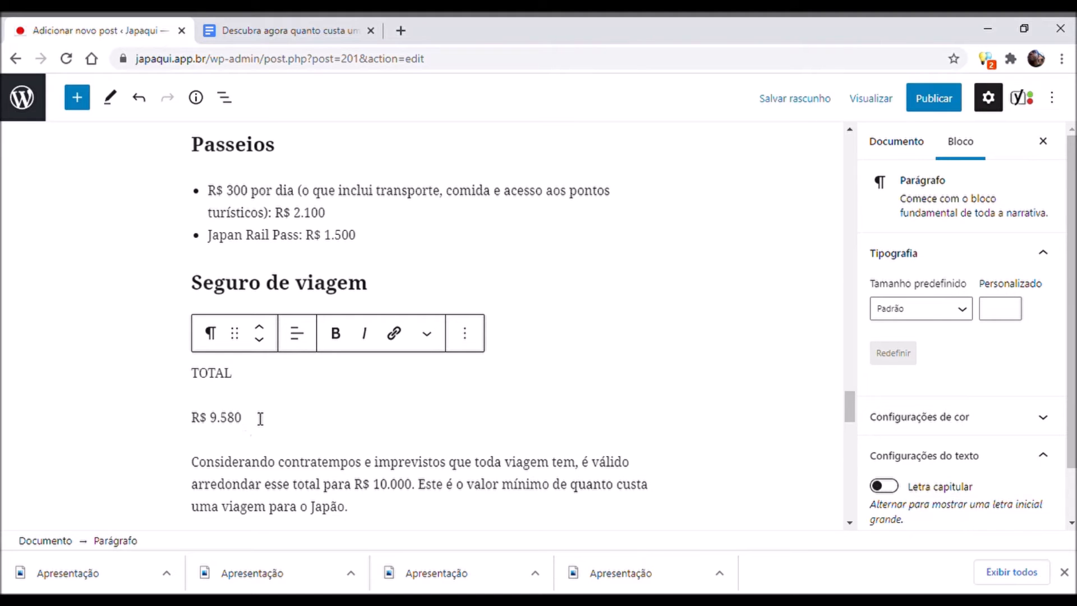
Step: Reword the "R$ 9.580" line as "Portanto, o total é R$ 9.580." and merge the "Considerando contratempos" paragraph into it
{"action": "left_click", "coordinate": [203, 422]}
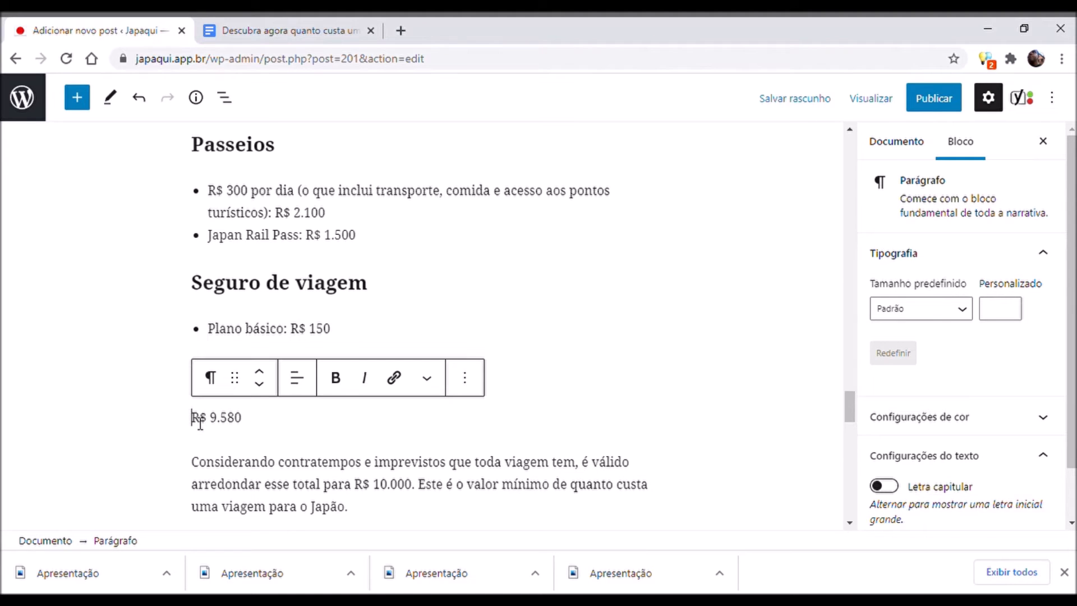
{"action": "type", "text": "Portan"}
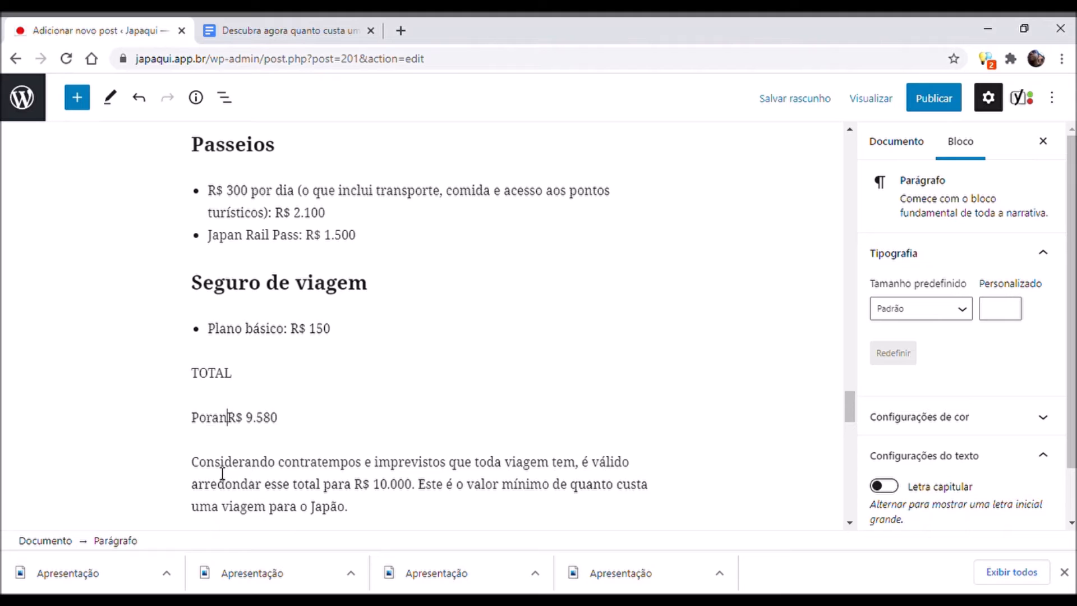
{"action": "type", "text": "to, o total "}
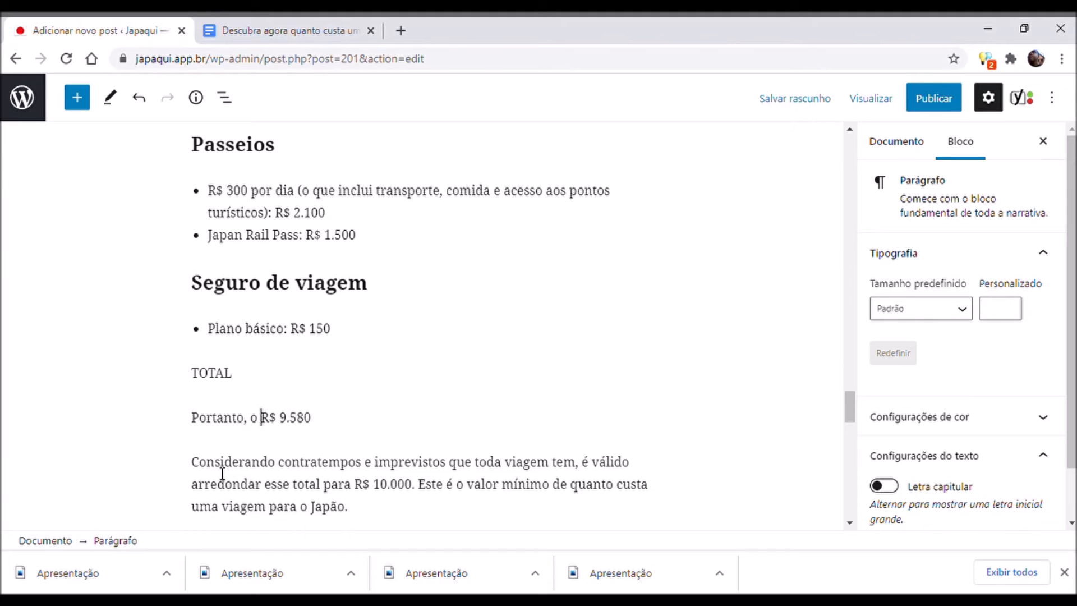
{"action": "type", "text": "é"}
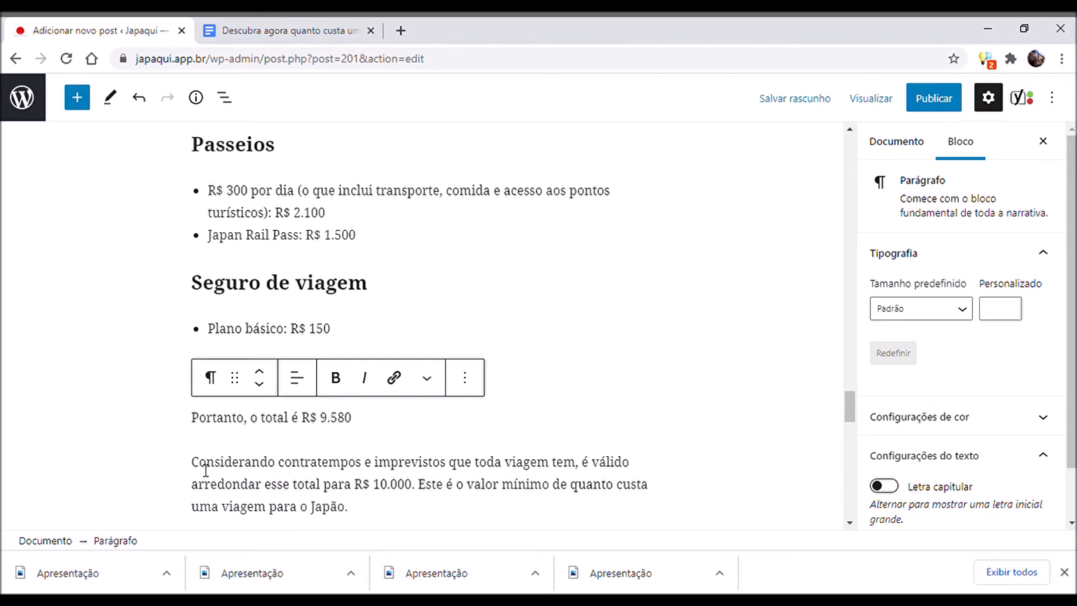
{"action": "left_click", "coordinate": [199, 464]}
{"action": "key", "text": "BackSpace"}
{"action": "type", "text": "."}
Step: Delete the "TOTAL" paragraph and the leftover empty bullet under "Plano básico: R$ 150"
{"action": "left_click", "coordinate": [254, 405]}
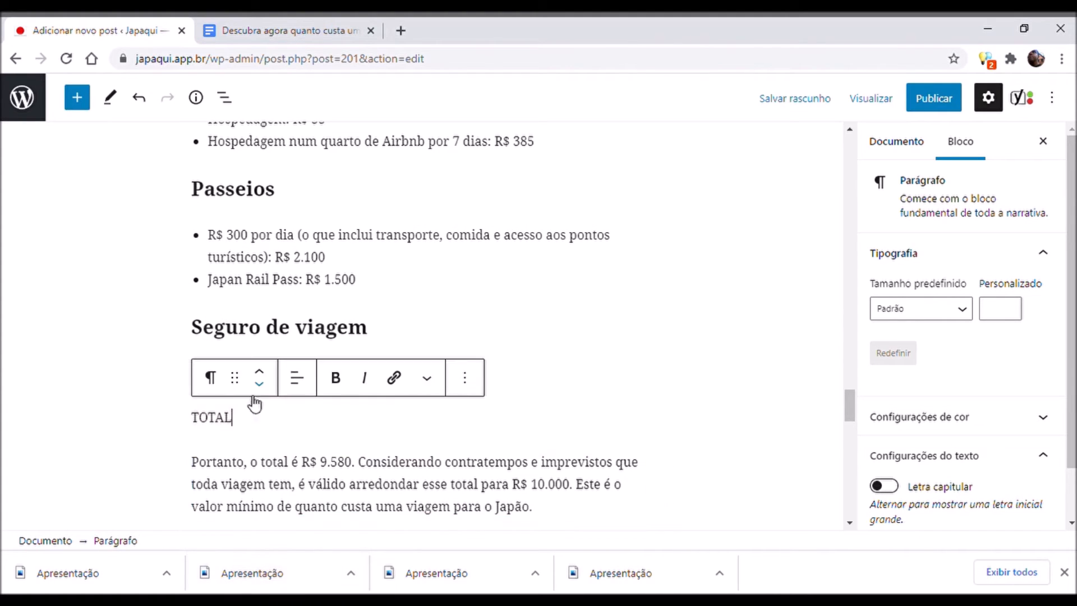
{"action": "left_click_drag", "start_coordinate": [257, 422], "coordinate": [186, 418]}
{"action": "key", "text": "BackSpace"}
{"action": "key", "text": "BackSpace"}
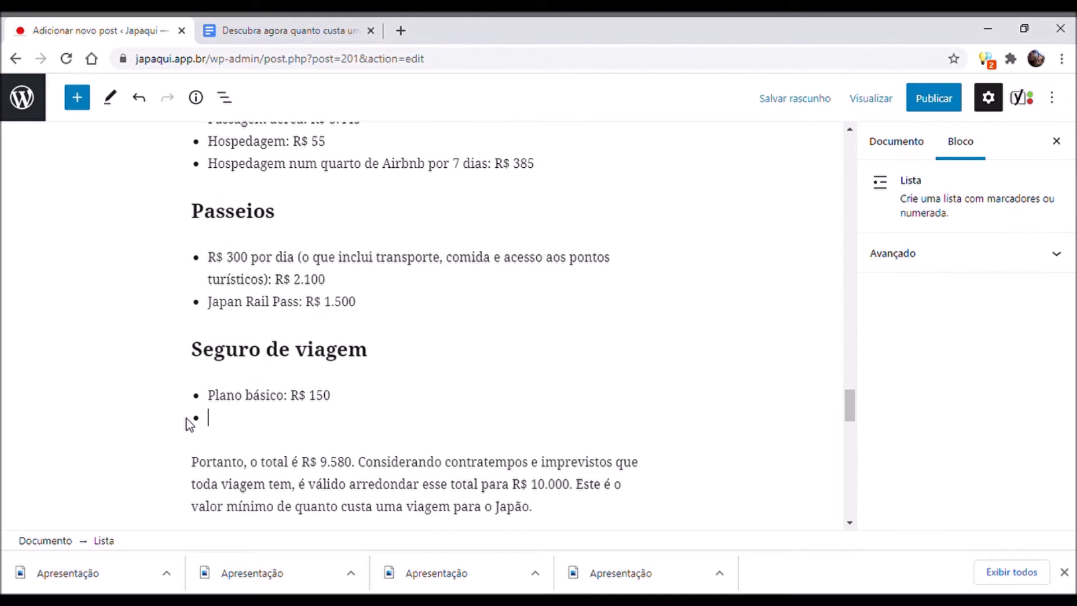
{"action": "key", "text": "BackSpace"}
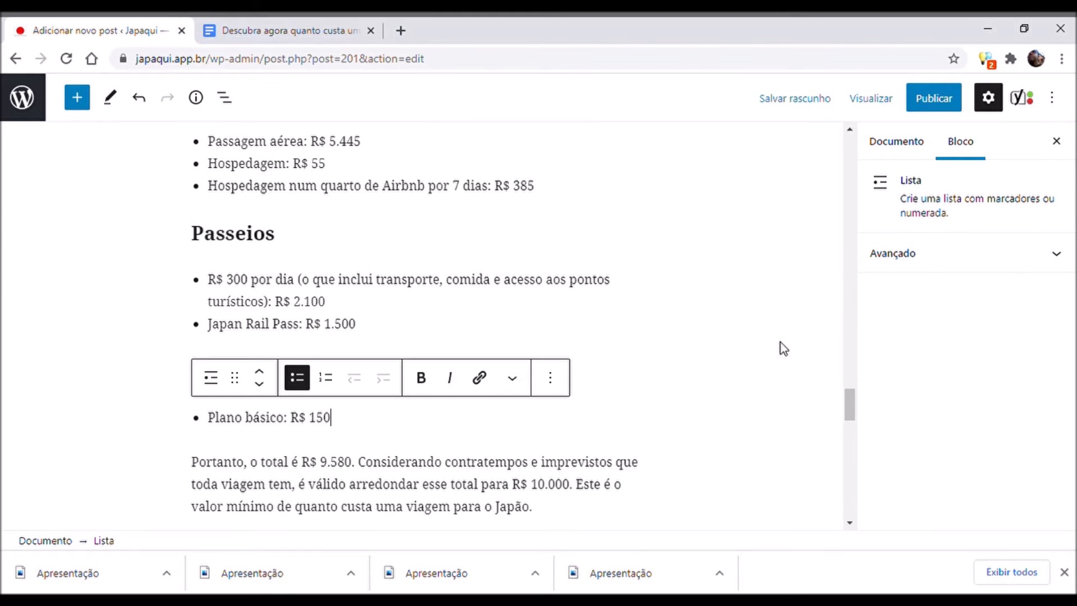
{"action": "mouse_move", "coordinate": [850, 403]}
{"action": "left_mouse_down"}
{"action": "mouse_move", "coordinate": [847, 390]}
{"action": "mouse_move", "coordinate": [845, 416]}
{"action": "left_mouse_up"}
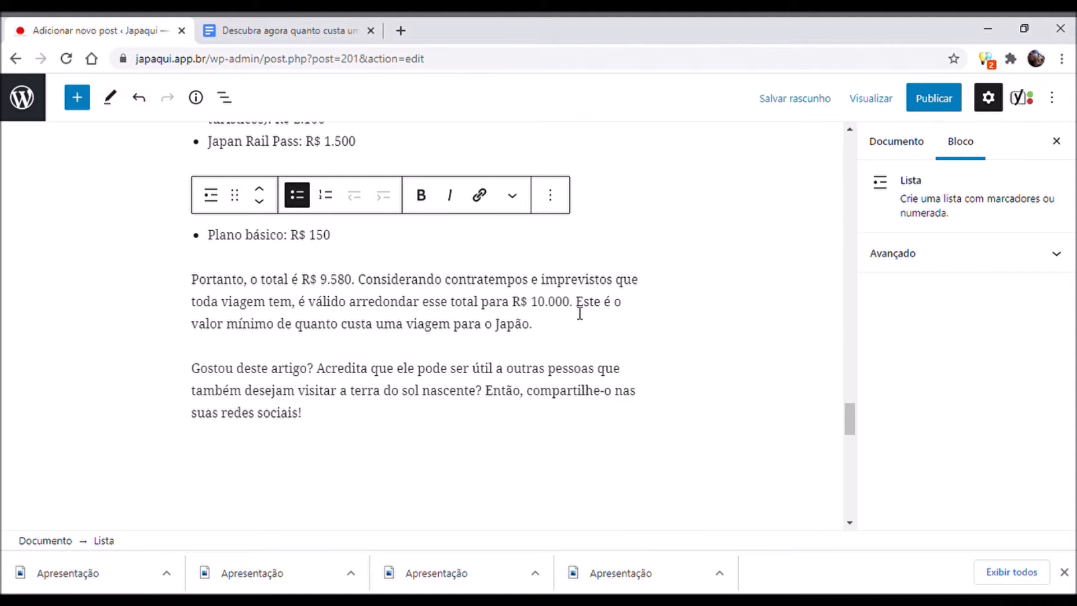
{"action": "left_click", "coordinate": [561, 331]}
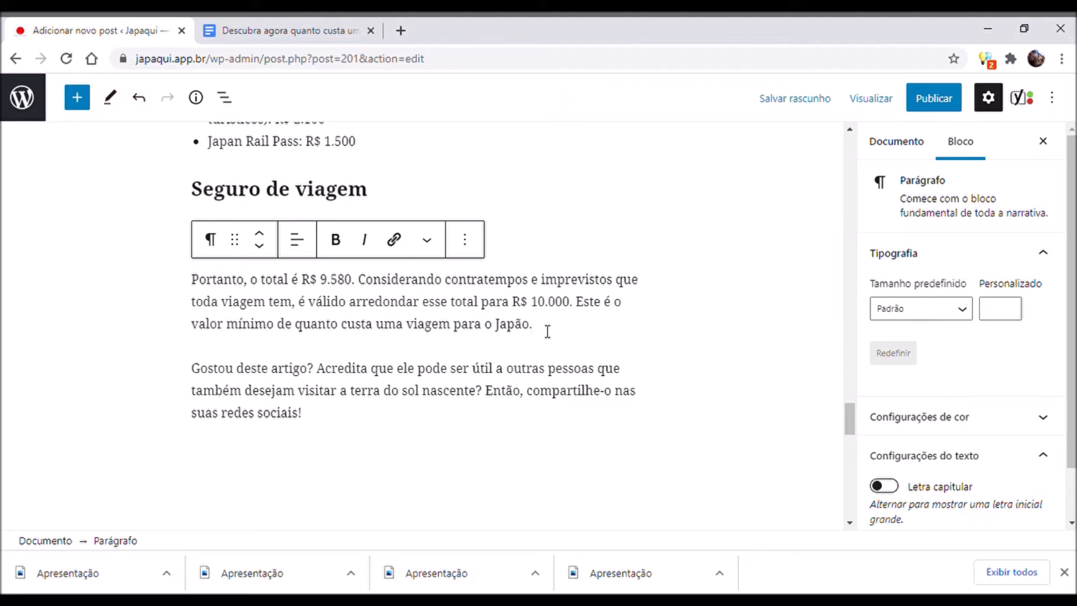
{"action": "left_click", "coordinate": [203, 373]}
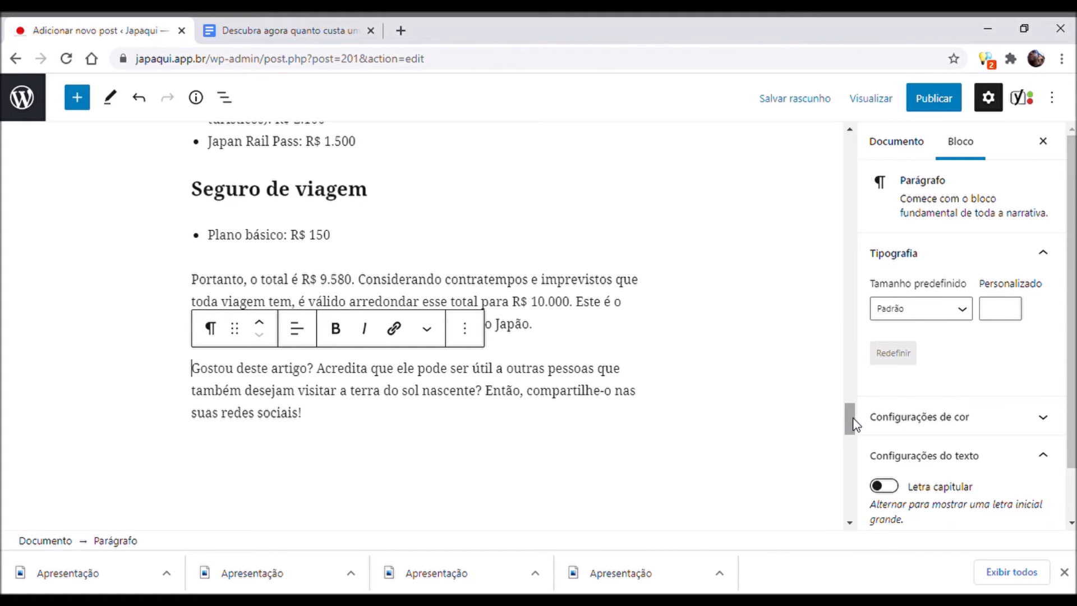
{"action": "left_click_drag", "start_coordinate": [849, 424], "coordinate": [857, 143]}
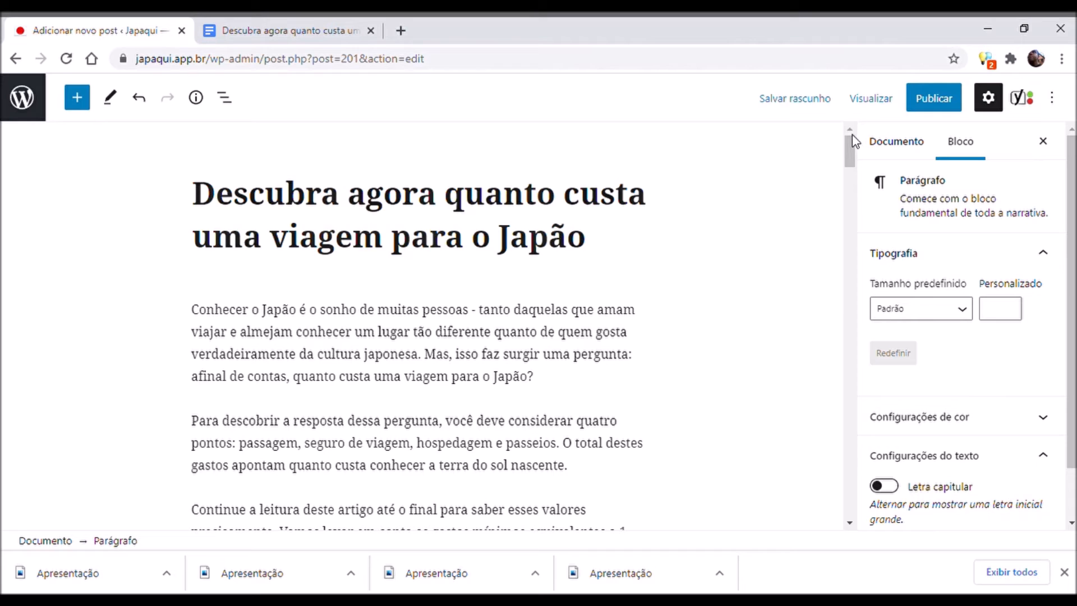
Step: Open the Japaqui blog at japaqui.app.br/blog/ in a new browser tab
{"action": "left_click", "coordinate": [402, 32]}
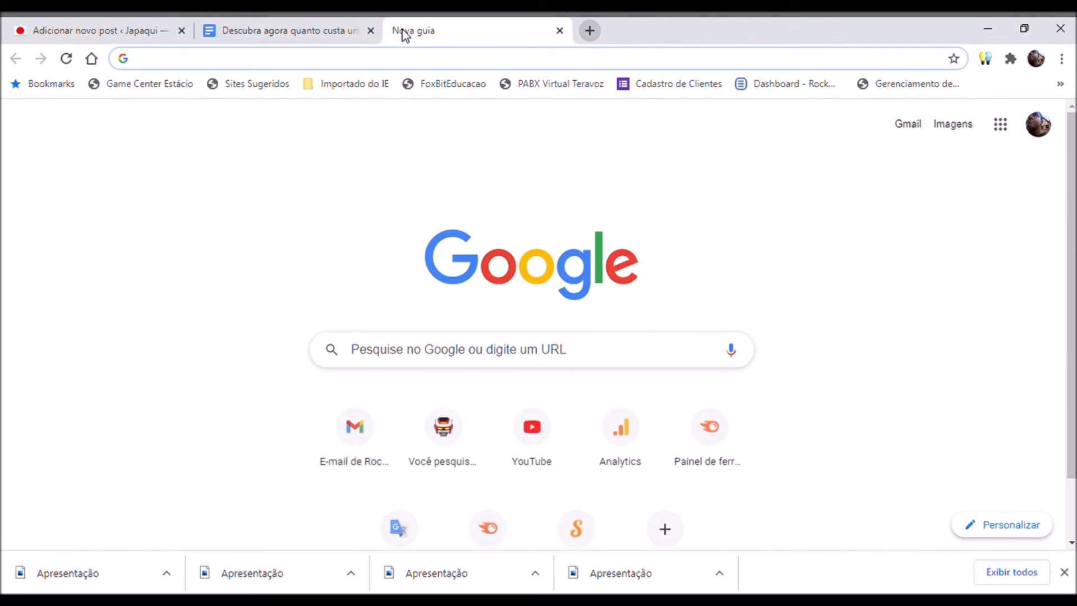
{"action": "type", "text": "japa"}
{"action": "key", "text": "Down"}
{"action": "key", "text": "Down"}
{"action": "key", "text": "Down"}
{"action": "key", "text": "Down"}
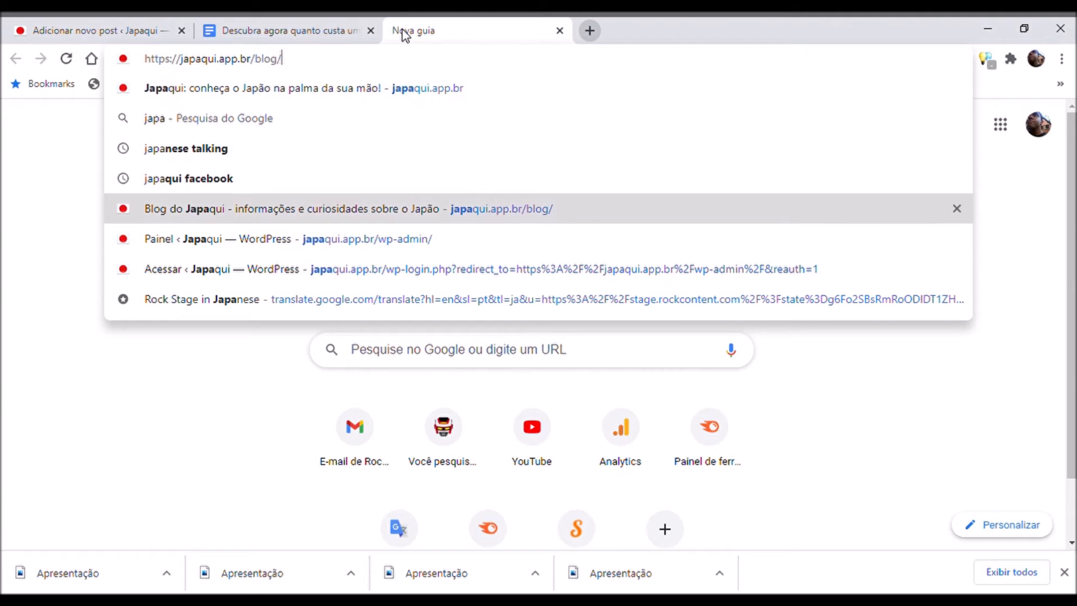
{"action": "key", "text": "Return"}
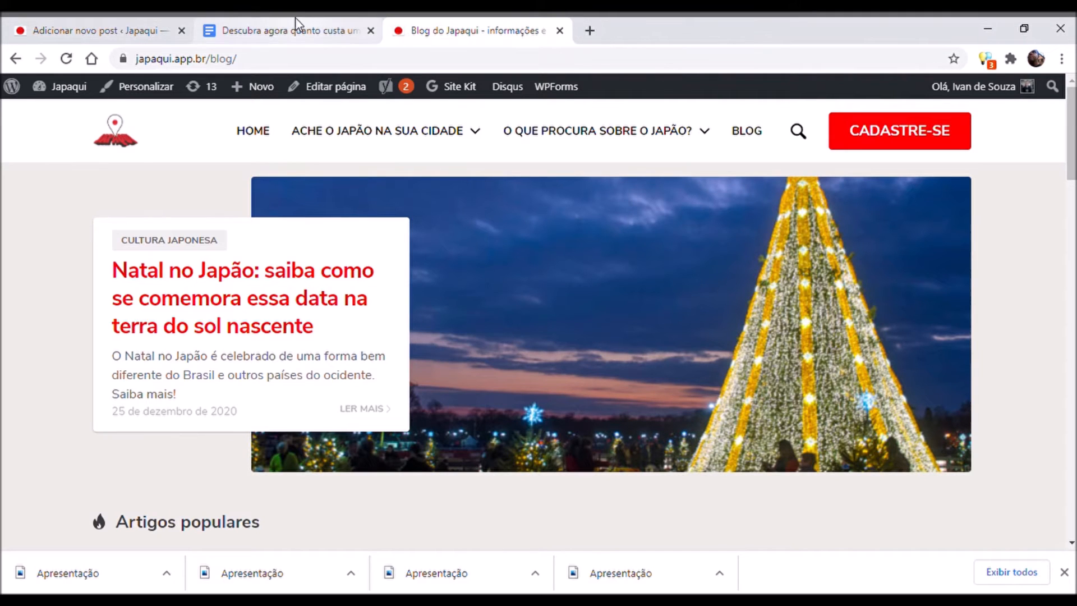
Step: Locate the phrase "cultura japonesa" in the post's first paragraph and return to the Japaqui blog page
{"action": "left_click", "coordinate": [96, 19]}
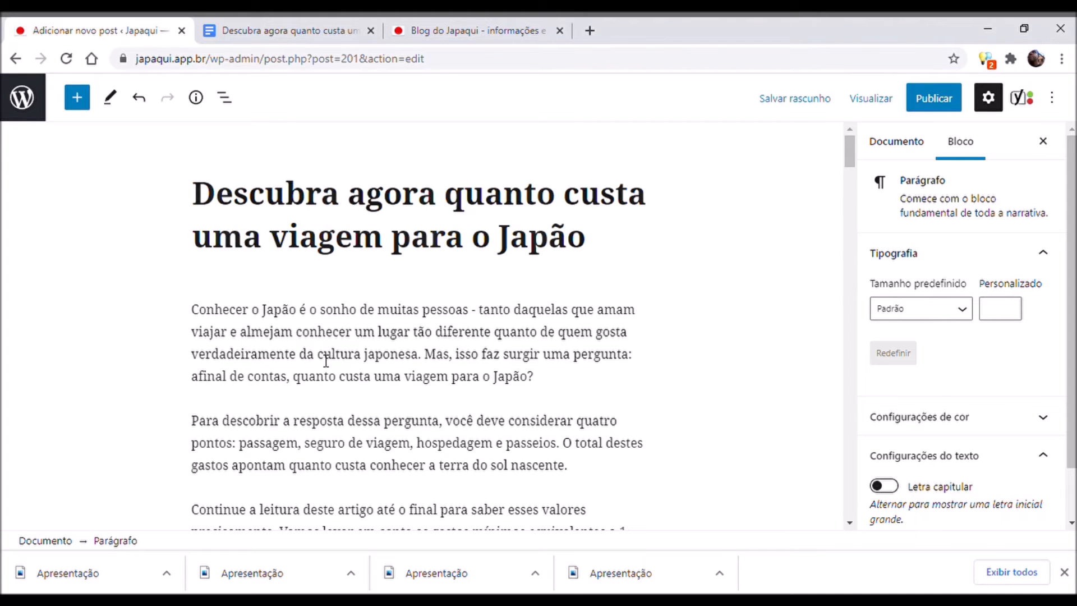
{"action": "left_click_drag", "start_coordinate": [321, 360], "coordinate": [423, 365]}
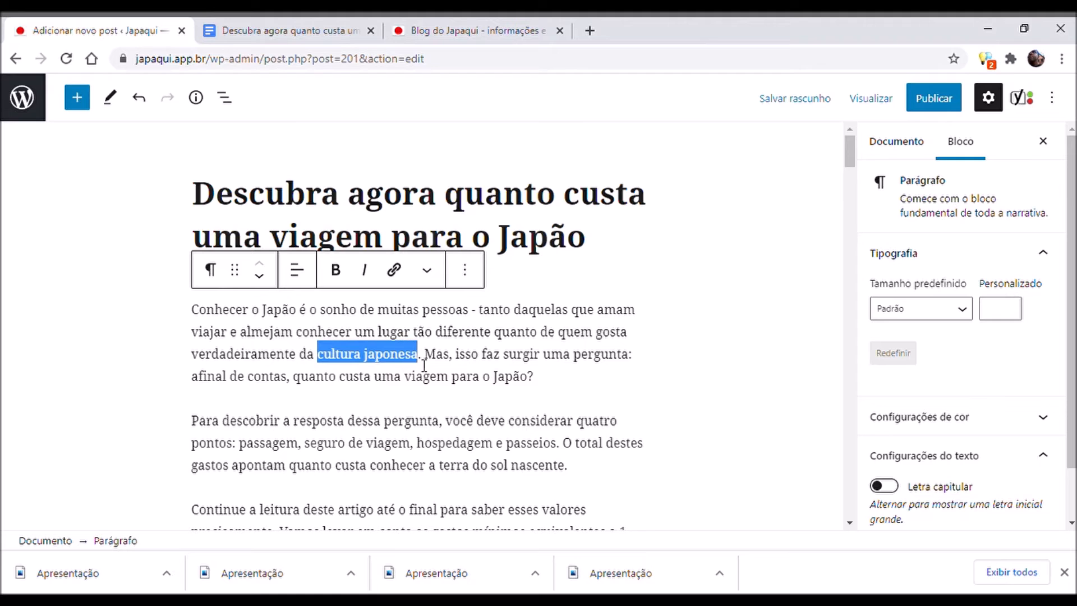
{"action": "left_click", "coordinate": [382, 357]}
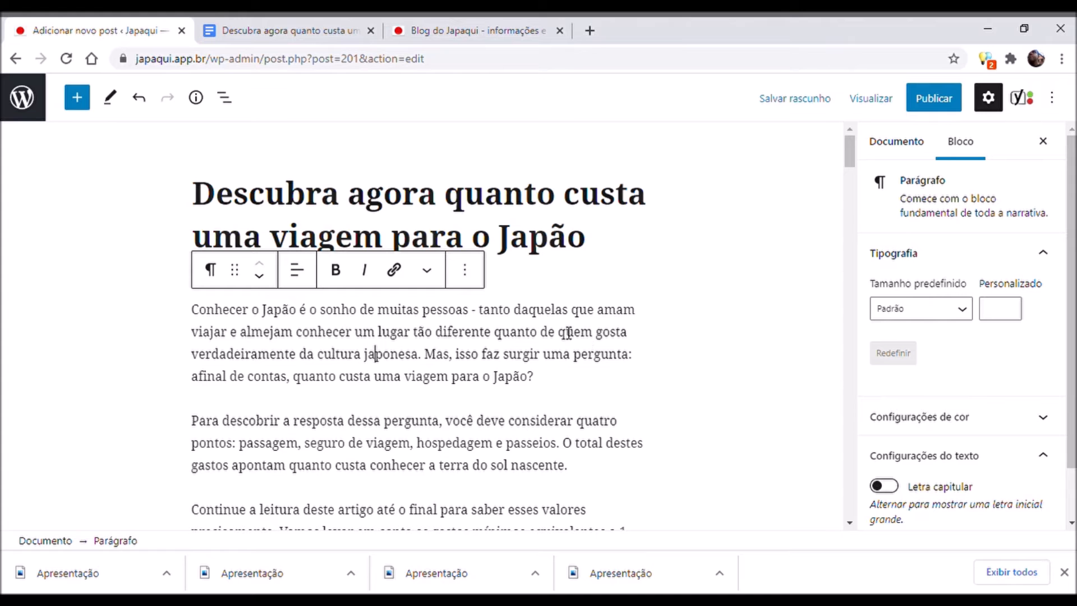
{"action": "left_click", "coordinate": [478, 25]}
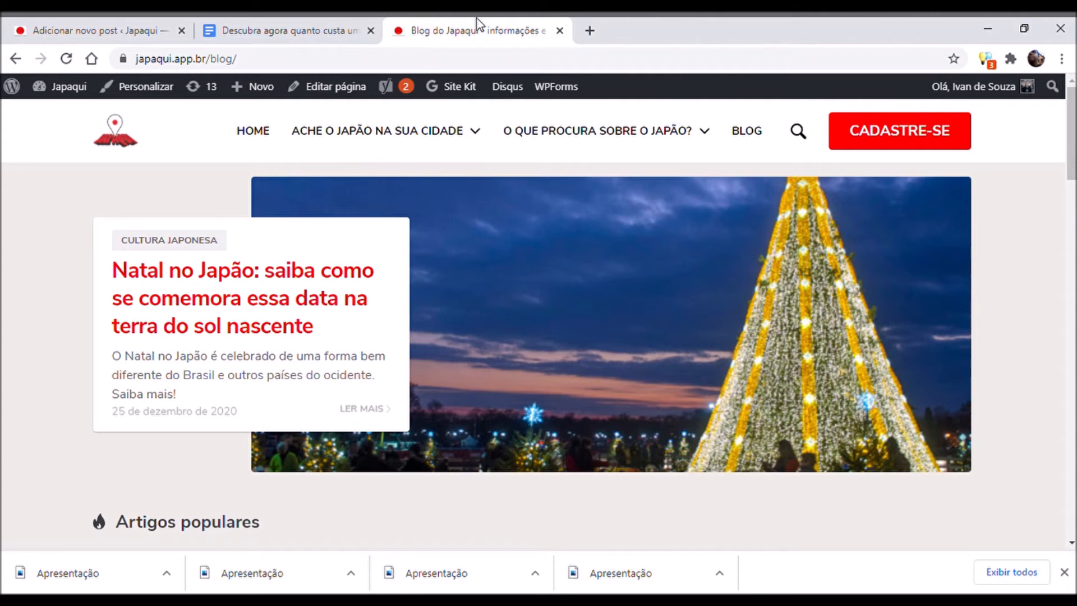
Step: Look through the popular and latest articles on the Japaqui blog page for a post to link to
{"action": "key", "text": "Down"}
{"action": "key", "text": "Down"}
{"action": "key", "text": "Down"}
{"action": "key", "text": "Down"}
{"action": "key", "text": "Down"}
{"action": "key", "text": "Down"}
{"action": "key", "text": "Down"}
{"action": "key", "text": "Down"}
{"action": "key", "text": "Down"}
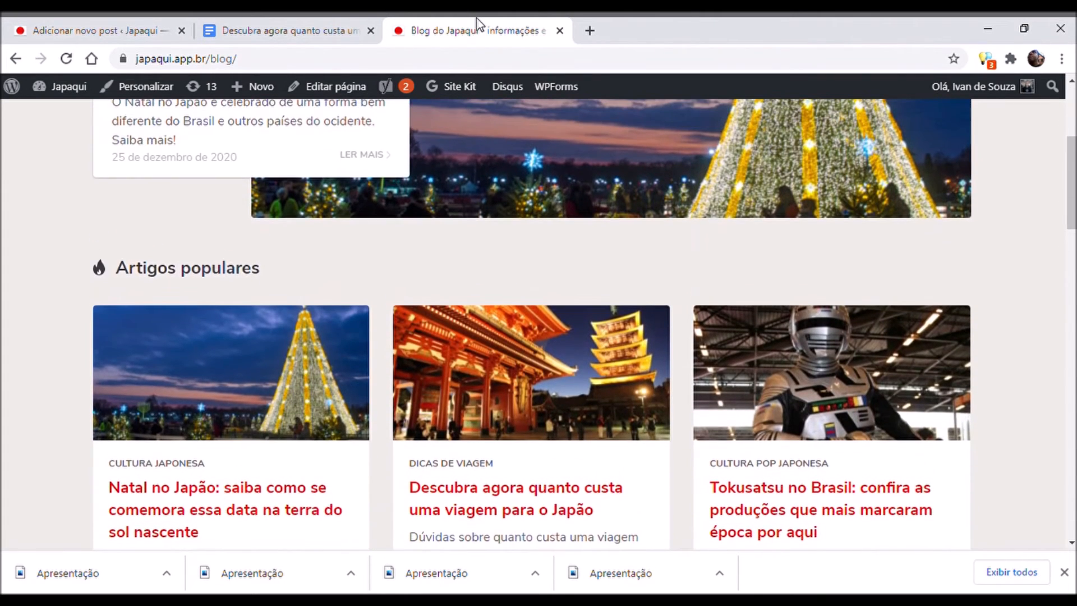
{"action": "key", "text": "Down"}
{"action": "key", "text": "Down"}
{"action": "key", "text": "Down"}
{"action": "key", "text": "Down"}
{"action": "key", "text": "Down"}
{"action": "key", "text": "Down"}
{"action": "key", "text": "Down"}
{"action": "key", "text": "Down"}
{"action": "key", "text": "Down"}
{"action": "key", "text": "Down"}
{"action": "key", "text": "Down"}
{"action": "key", "text": "Down"}
{"action": "key", "text": "Down"}
{"action": "key", "text": "Down"}
{"action": "key", "text": "Down"}
{"action": "key", "text": "Down"}
{"action": "key", "text": "Down"}
{"action": "key", "text": "Down"}
{"action": "key", "text": "Down"}
{"action": "key", "text": "Down"}
{"action": "key", "text": "Down"}
{"action": "key", "text": "Down"}
{"action": "key", "text": "Down"}
{"action": "key", "text": "Down"}
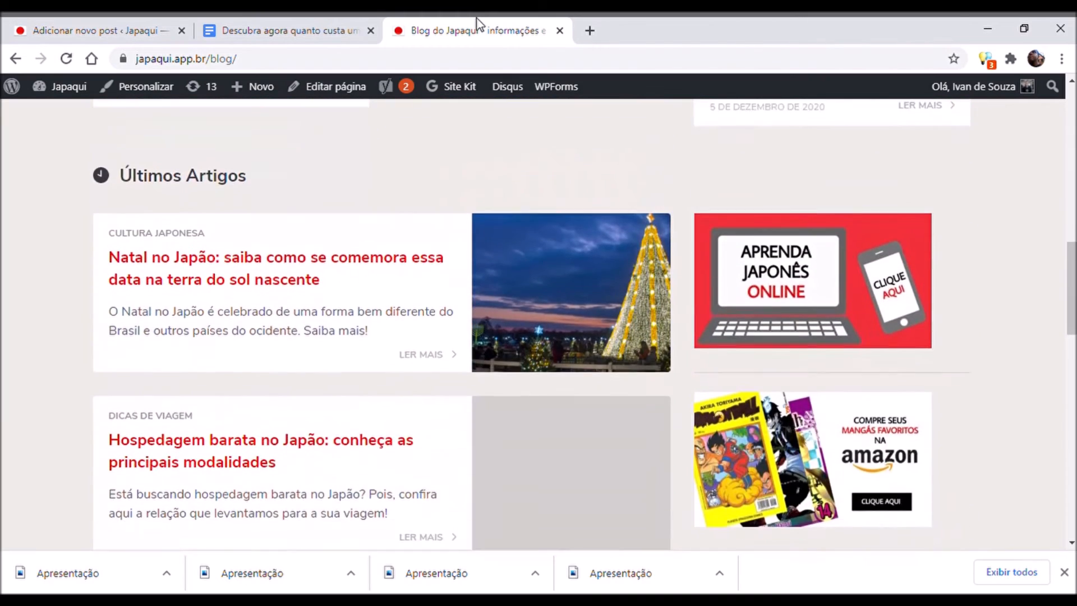
{"action": "key", "text": "Down"}
{"action": "key", "text": "Down"}
{"action": "key", "text": "Down"}
{"action": "key", "text": "Down"}
{"action": "key", "text": "Down"}
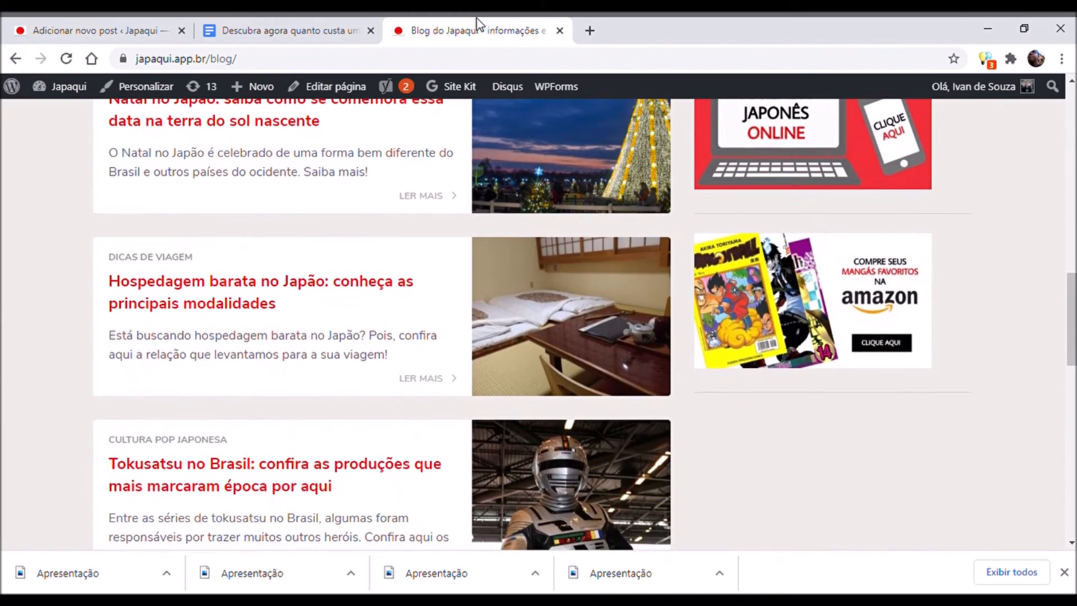
{"action": "left_click", "coordinate": [327, 18]}
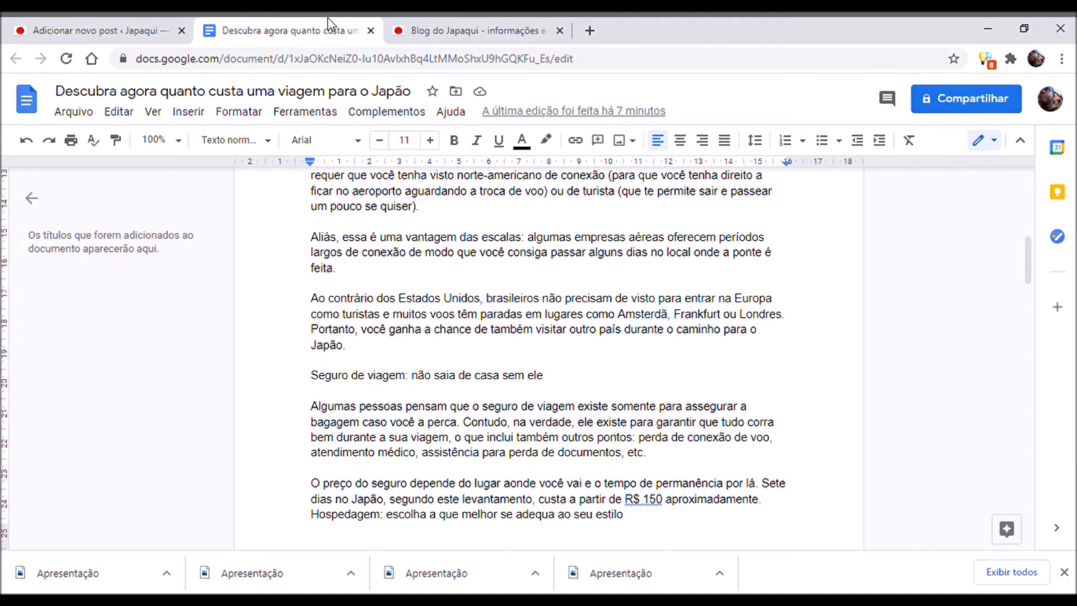
{"action": "left_click", "coordinate": [153, 19]}
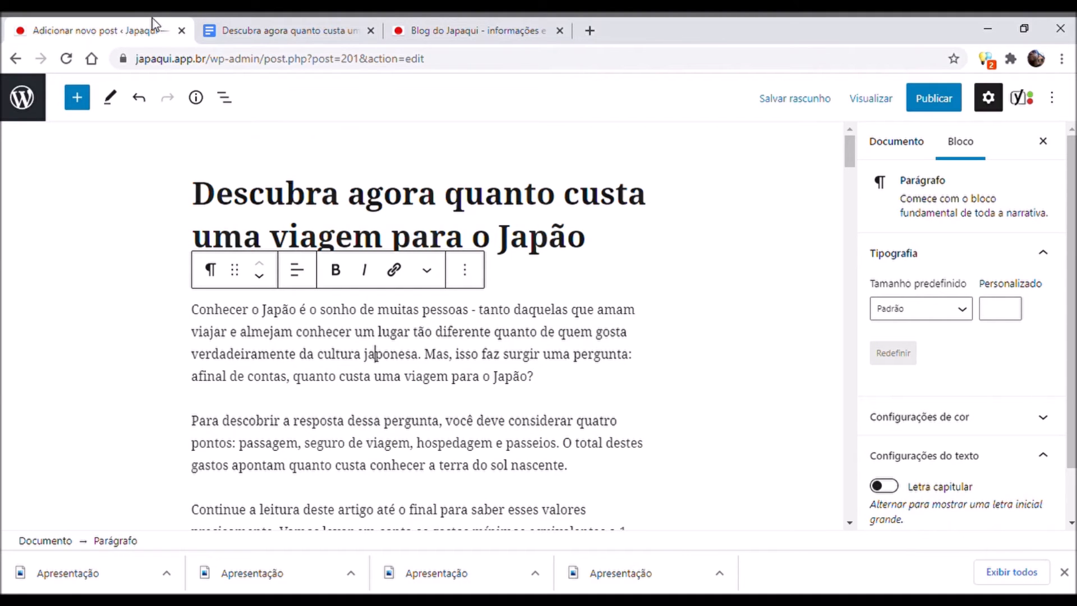
{"action": "left_click", "coordinate": [503, 19]}
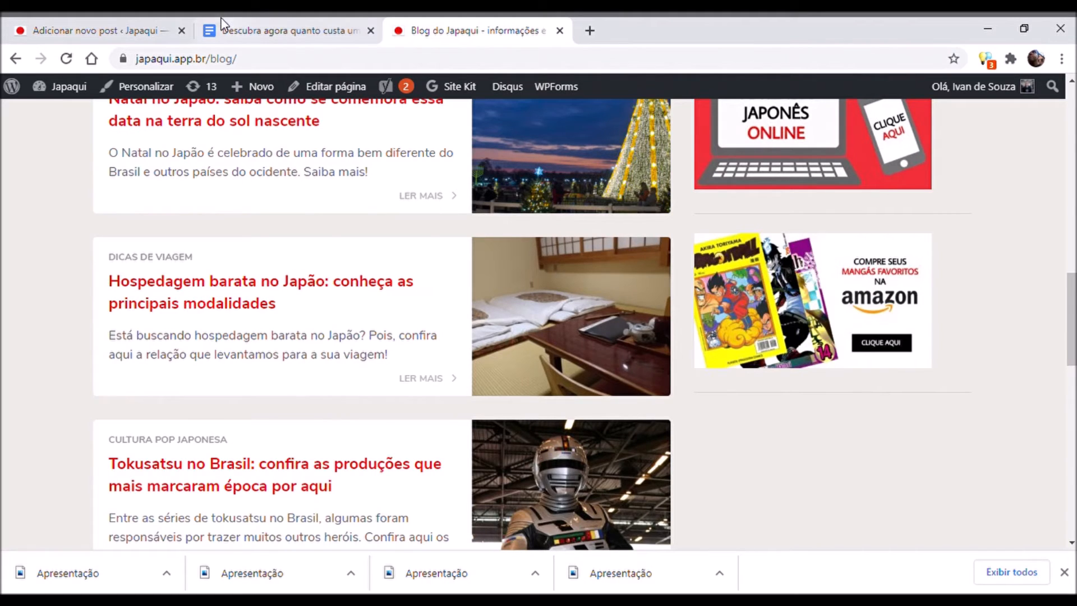
{"action": "left_click", "coordinate": [158, 31]}
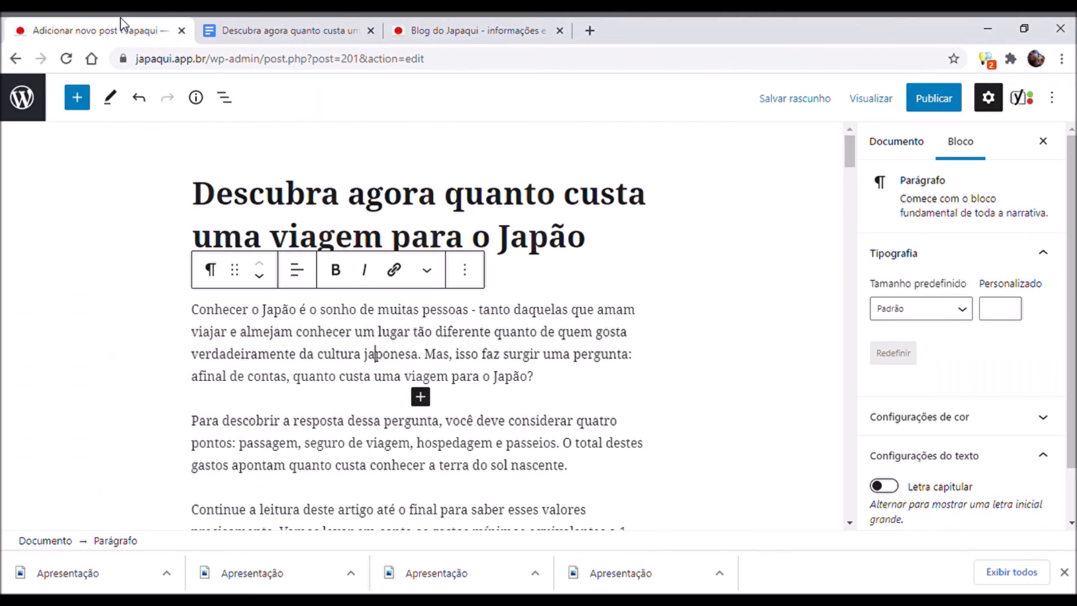
{"action": "double_click", "coordinate": [461, 448]}
{"action": "key", "text": "shift+Left"}
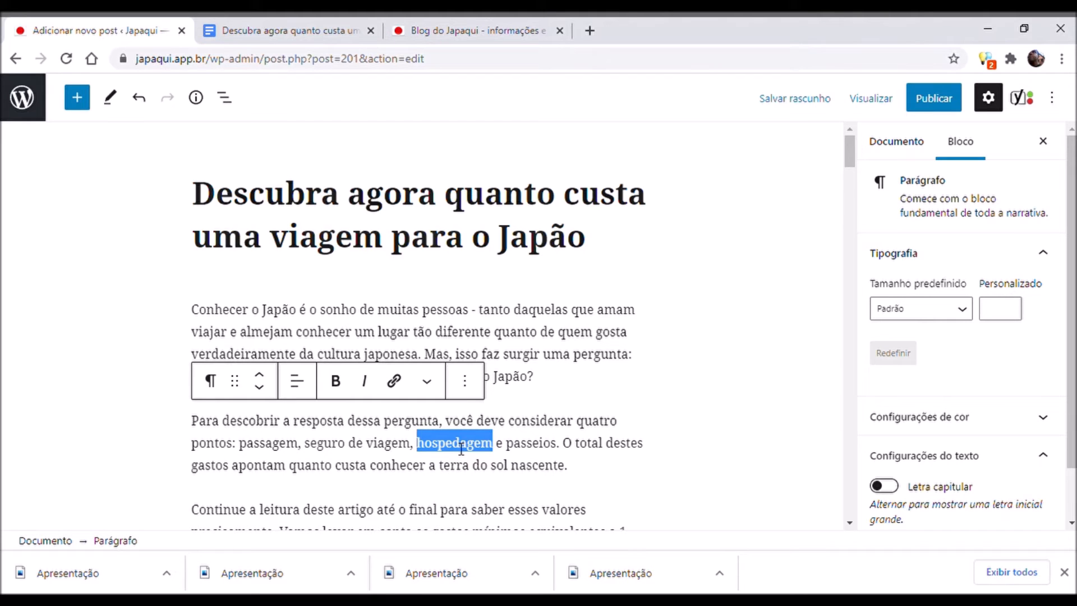
{"action": "key", "text": "ctrl+k"}
{"action": "type", "text": "https://japaqui.app.br/hospedagem-barata-no-japao/"}
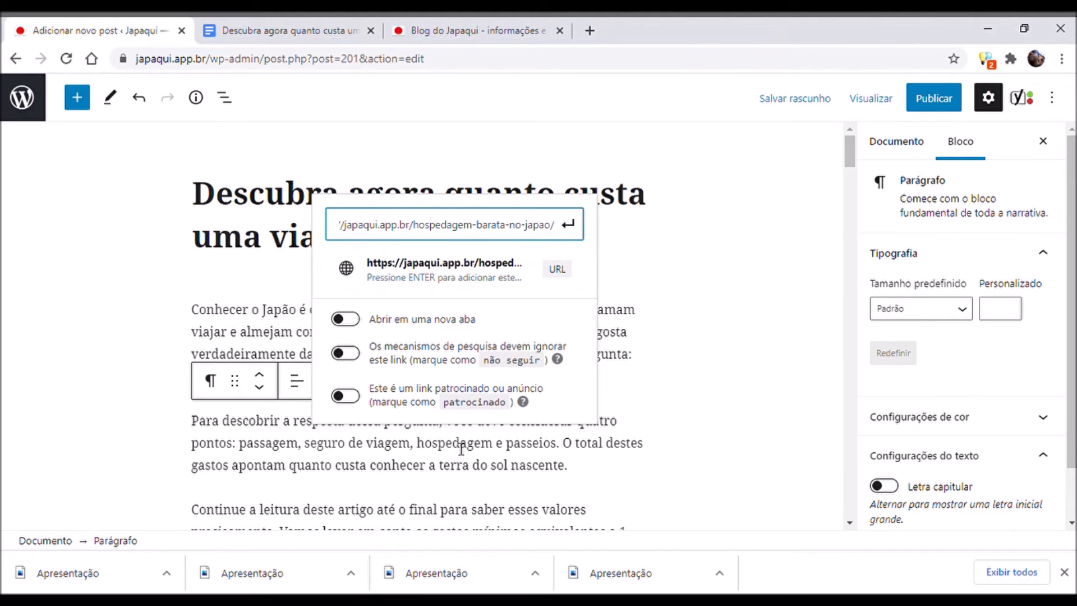
{"action": "left_click", "coordinate": [568, 225]}
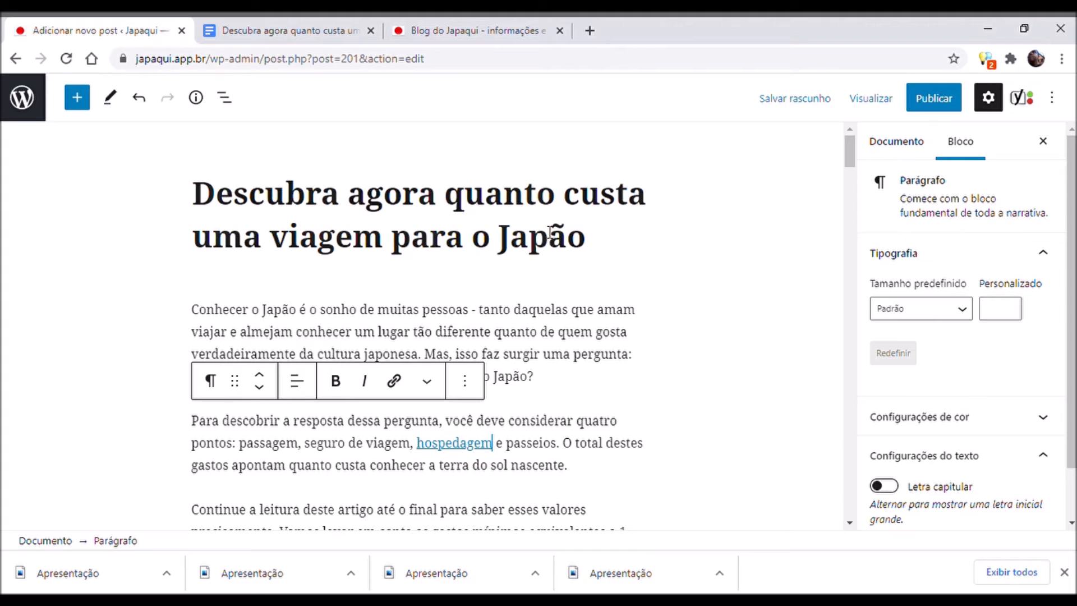
{"action": "left_click", "coordinate": [694, 380]}
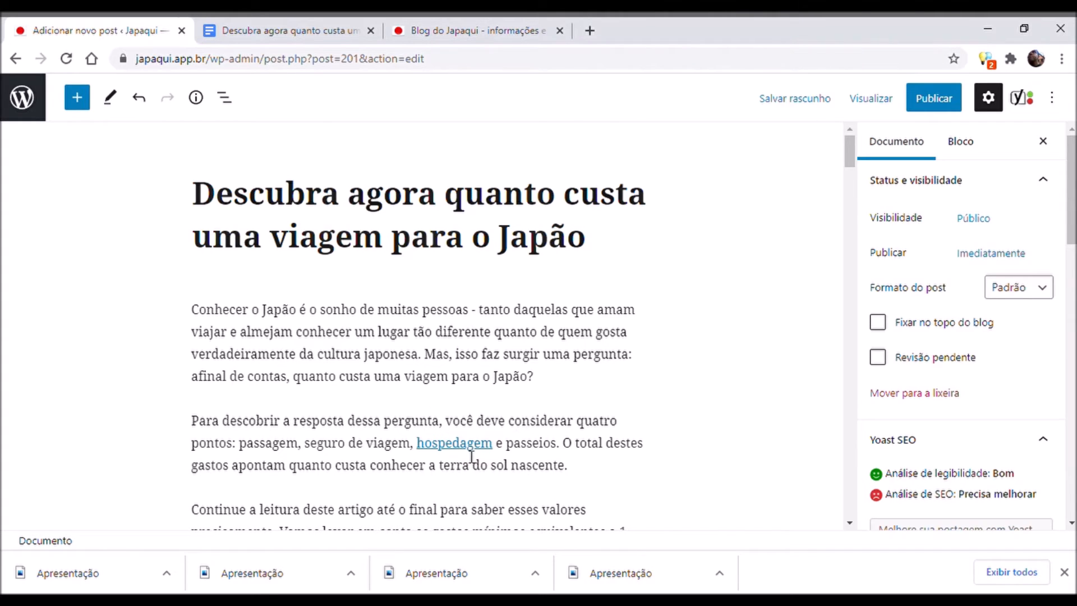
Step: Inspect the link on "hospedagem" and undo it
{"action": "double_click", "coordinate": [423, 449]}
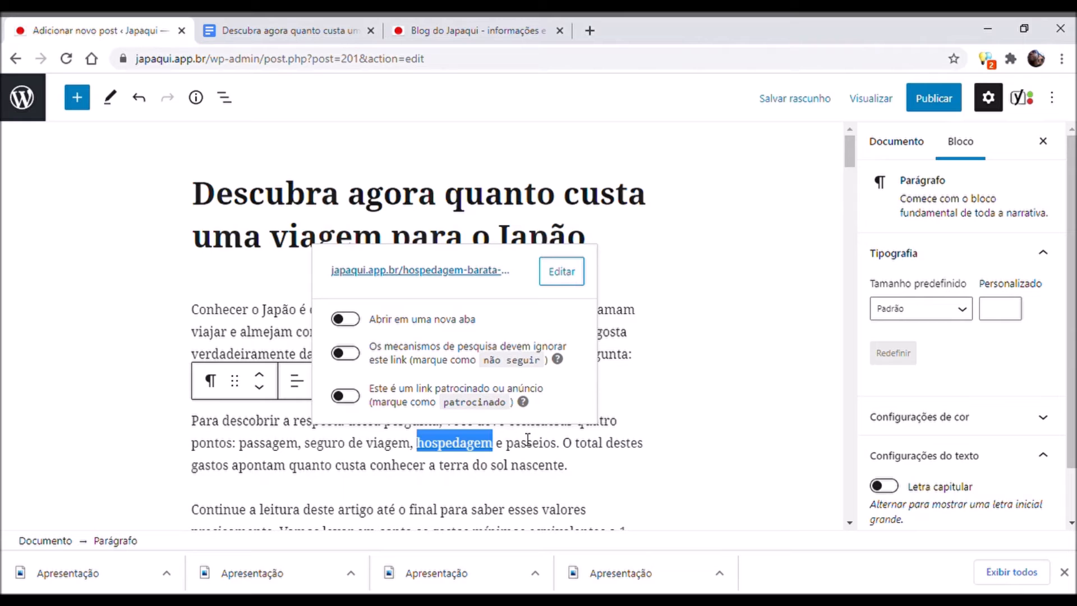
{"action": "left_click", "coordinate": [598, 450]}
{"action": "left_click", "coordinate": [465, 447]}
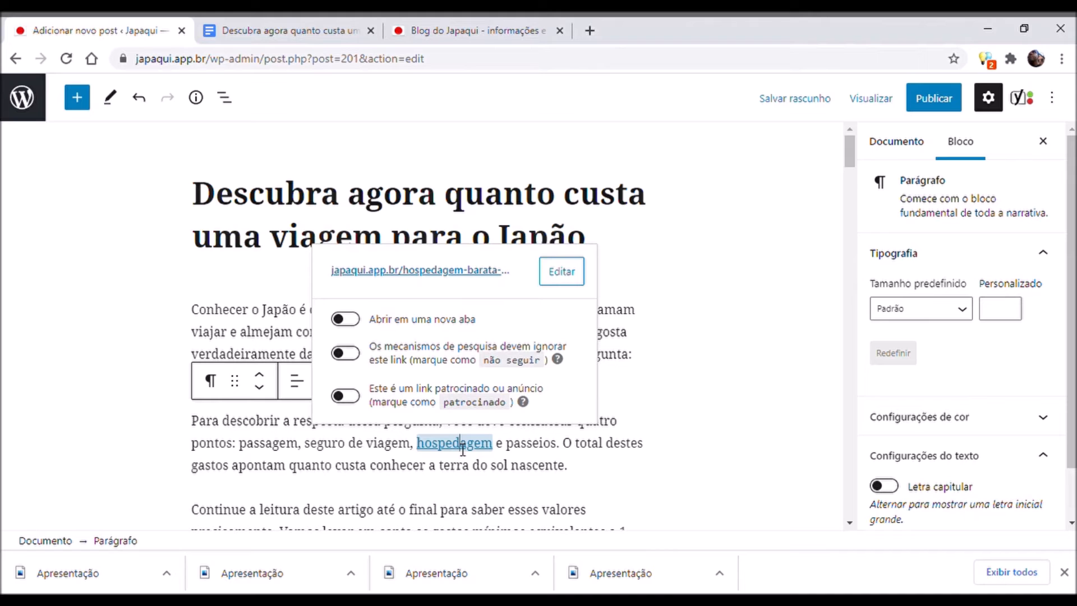
{"action": "left_click", "coordinate": [653, 450]}
{"action": "key", "text": "ctrl+z"}
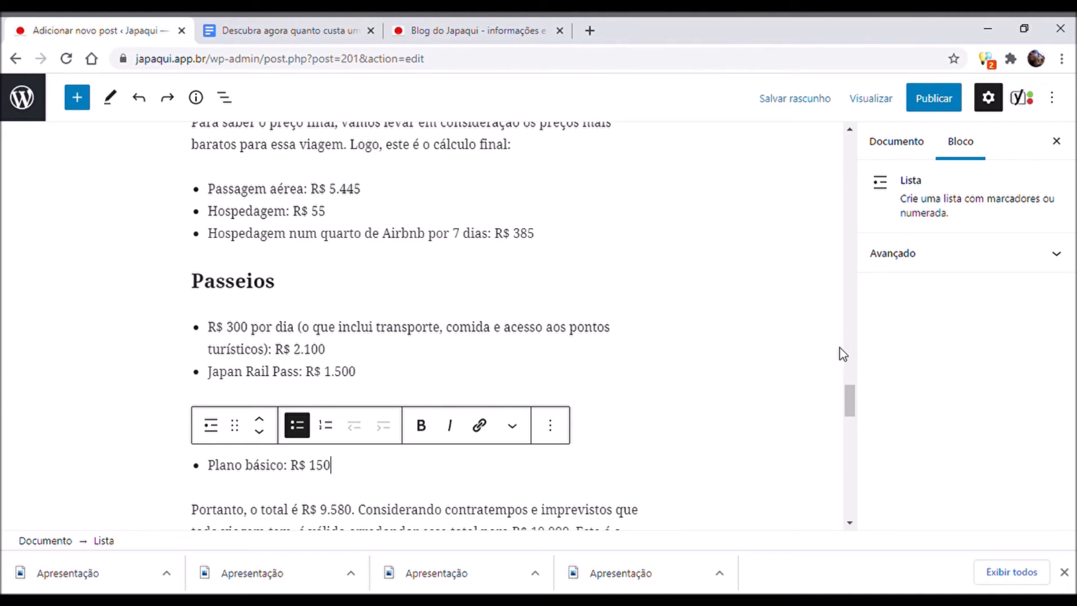
{"action": "left_click_drag", "start_coordinate": [849, 404], "coordinate": [853, 165]}
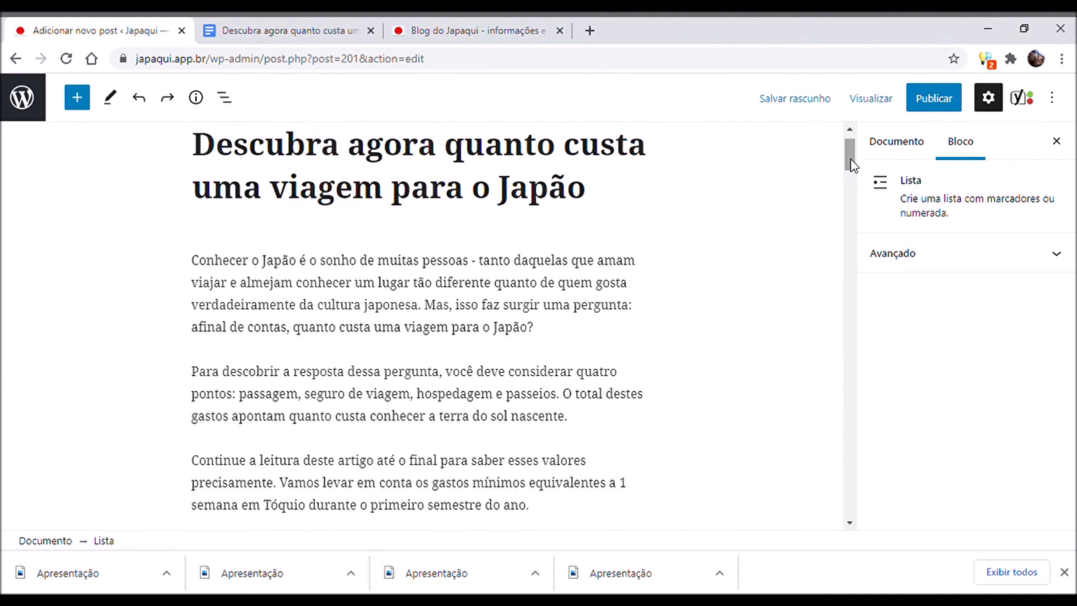
{"action": "left_click_drag", "start_coordinate": [416, 395], "coordinate": [496, 402]}
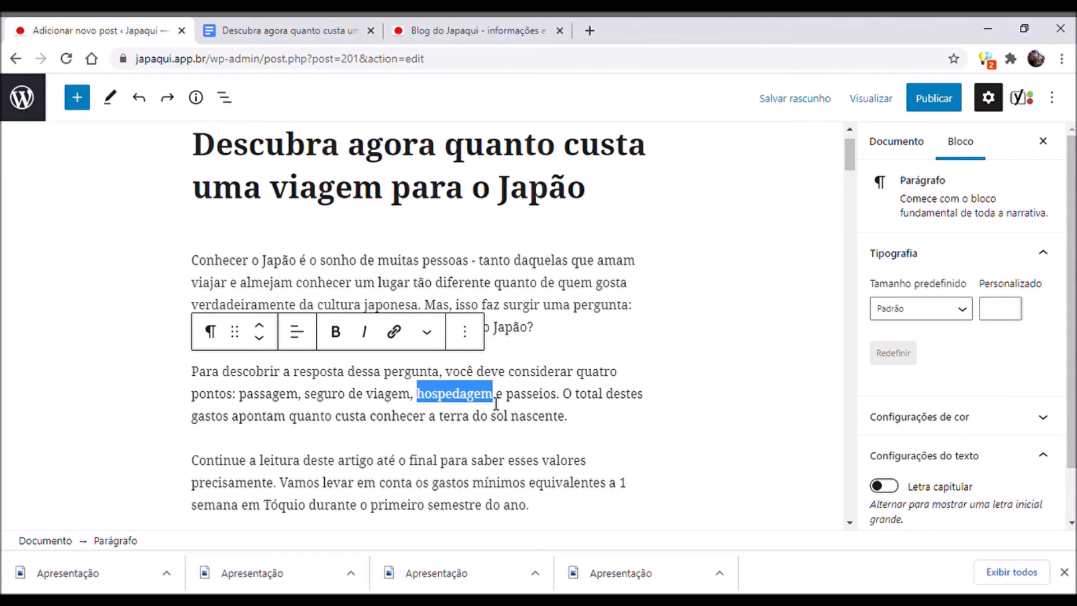
{"action": "key", "text": "ctrl+k"}
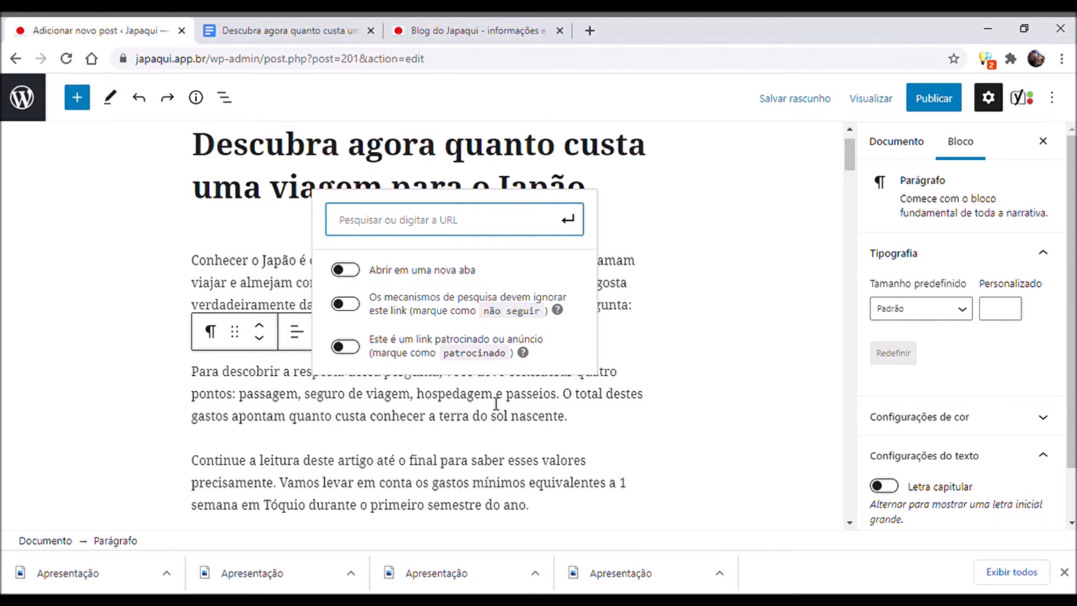
{"action": "type", "text": "https://japaqui.app.br/hospedagem-barata-no-japao/"}
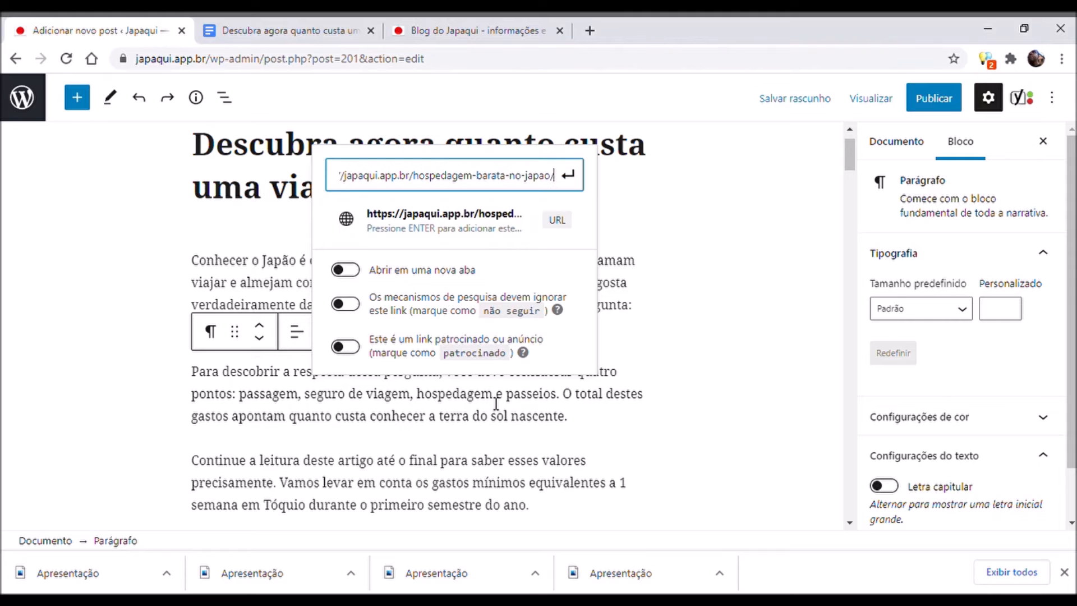
{"action": "left_click", "coordinate": [577, 179]}
{"action": "left_click", "coordinate": [706, 375]}
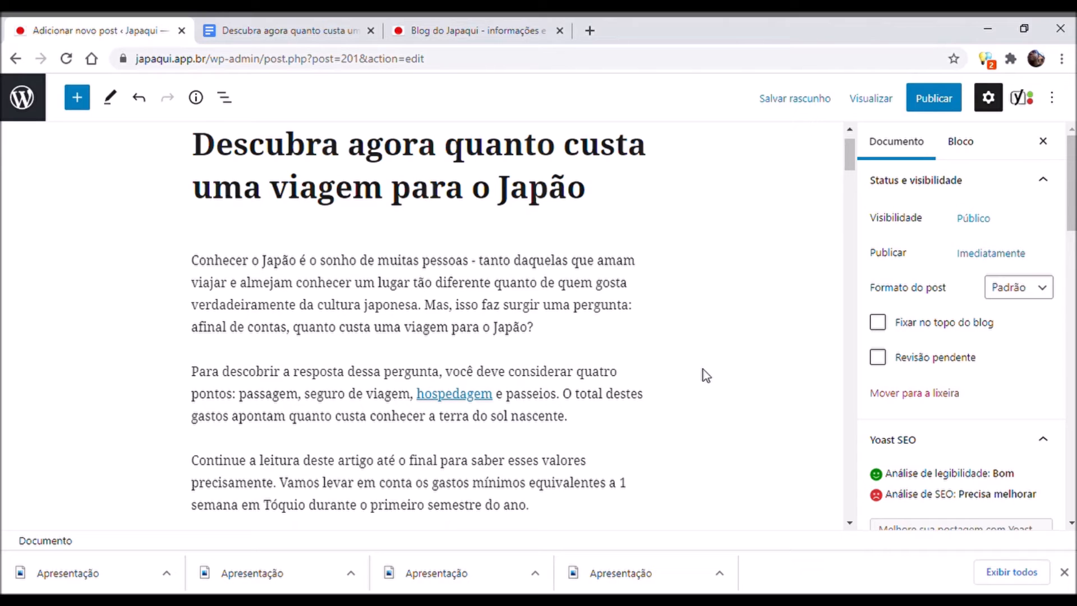
Step: Set the "hospedagem" link to open in a new tab ("Abrir em uma nova aba")
{"action": "left_click", "coordinate": [470, 395]}
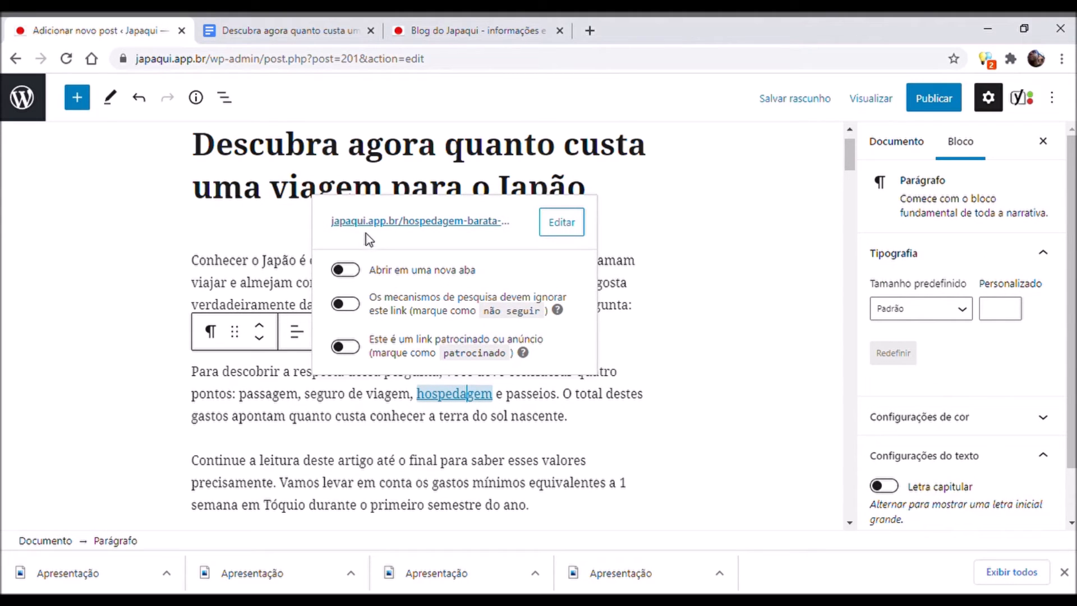
{"action": "left_click", "coordinate": [357, 271]}
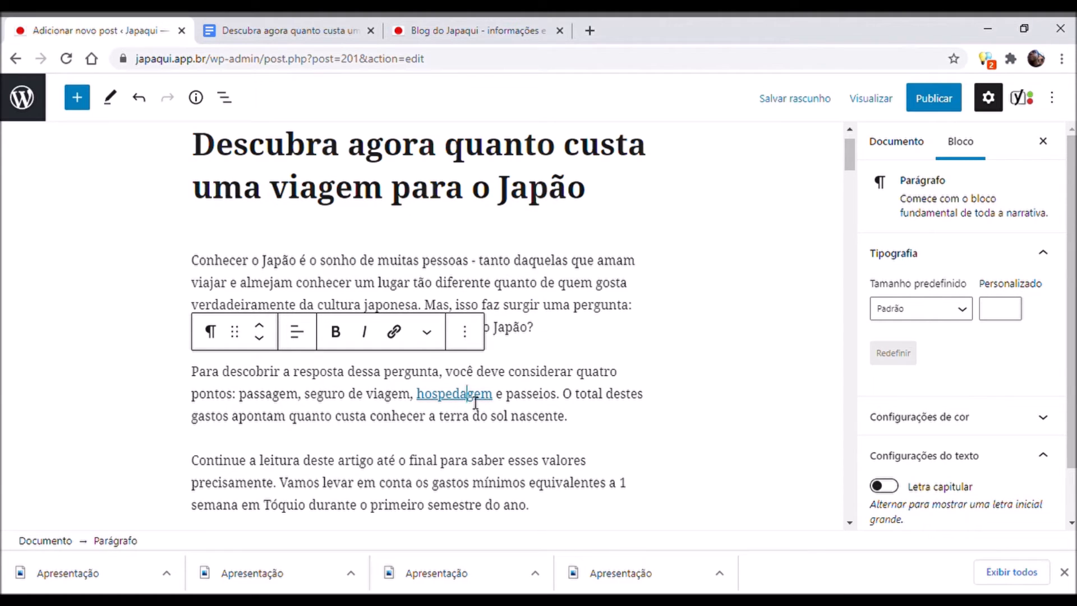
{"action": "left_click", "coordinate": [631, 318]}
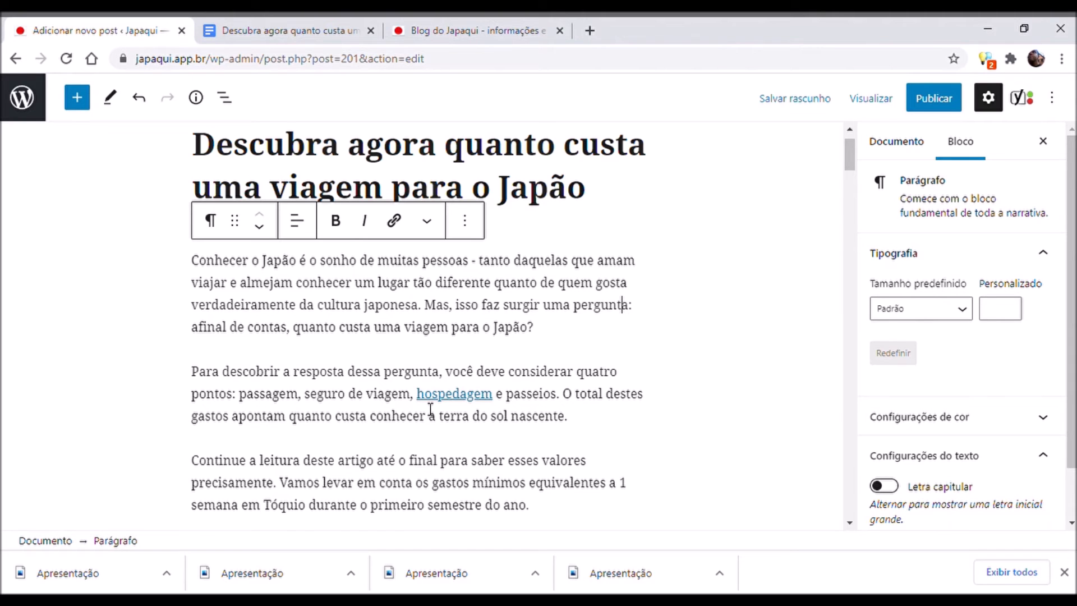
{"action": "left_click", "coordinate": [423, 393]}
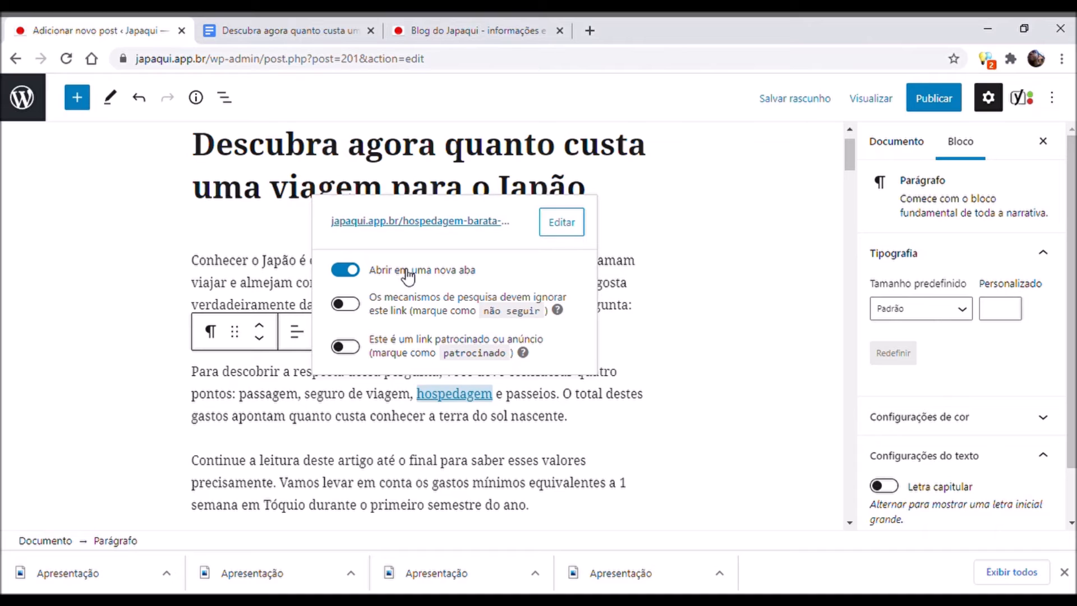
{"action": "left_click", "coordinate": [740, 324]}
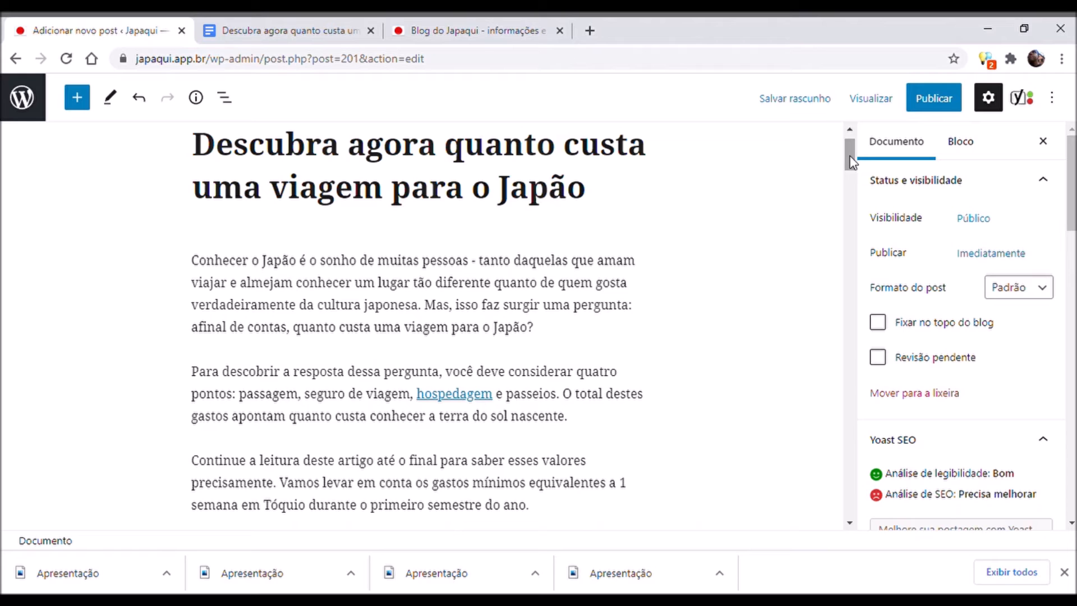
Step: Copy "quanto custa uma viagem para o Japão" from the post title into the Yoast SEO focus keyphrase
{"action": "left_click_drag", "start_coordinate": [850, 157], "coordinate": [849, 148]}
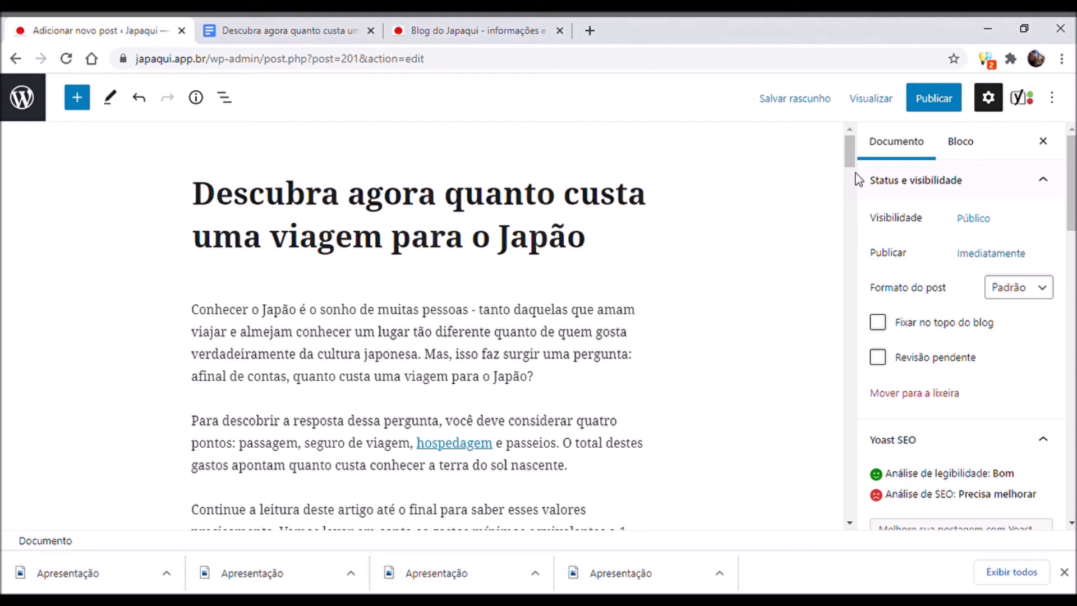
{"action": "left_click_drag", "start_coordinate": [852, 156], "coordinate": [853, 473]}
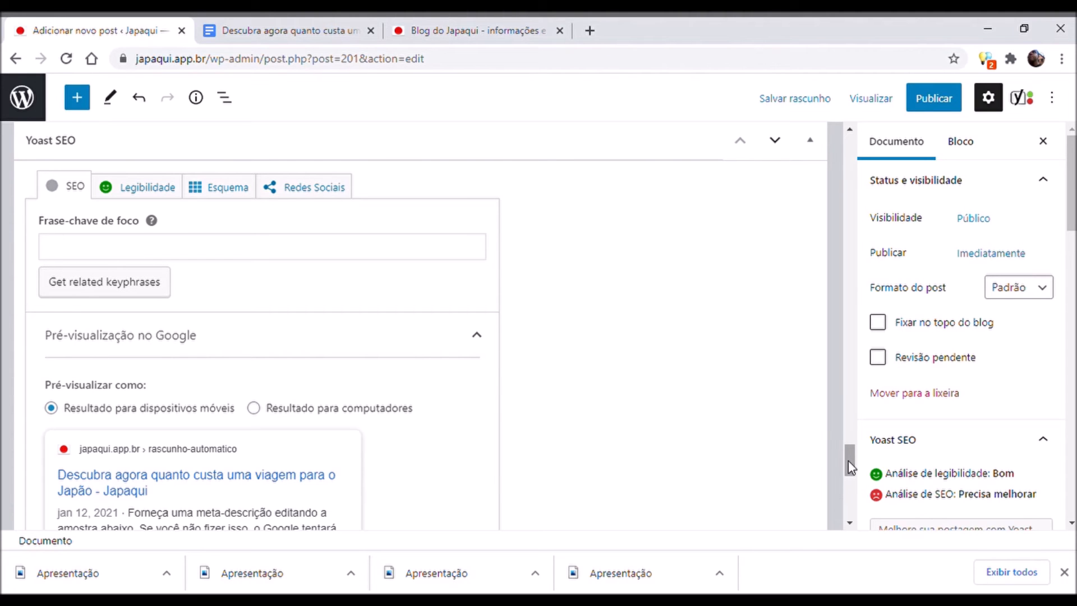
{"action": "left_click_drag", "start_coordinate": [848, 460], "coordinate": [844, 139]}
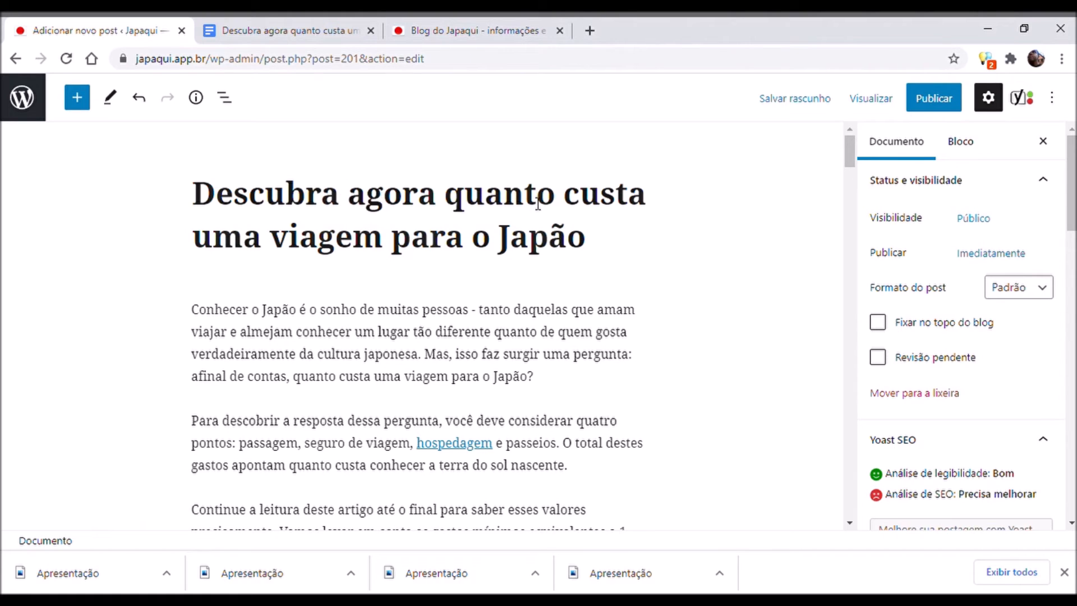
{"action": "left_click_drag", "start_coordinate": [445, 191], "coordinate": [587, 244]}
{"action": "key", "text": "ctrl+c"}
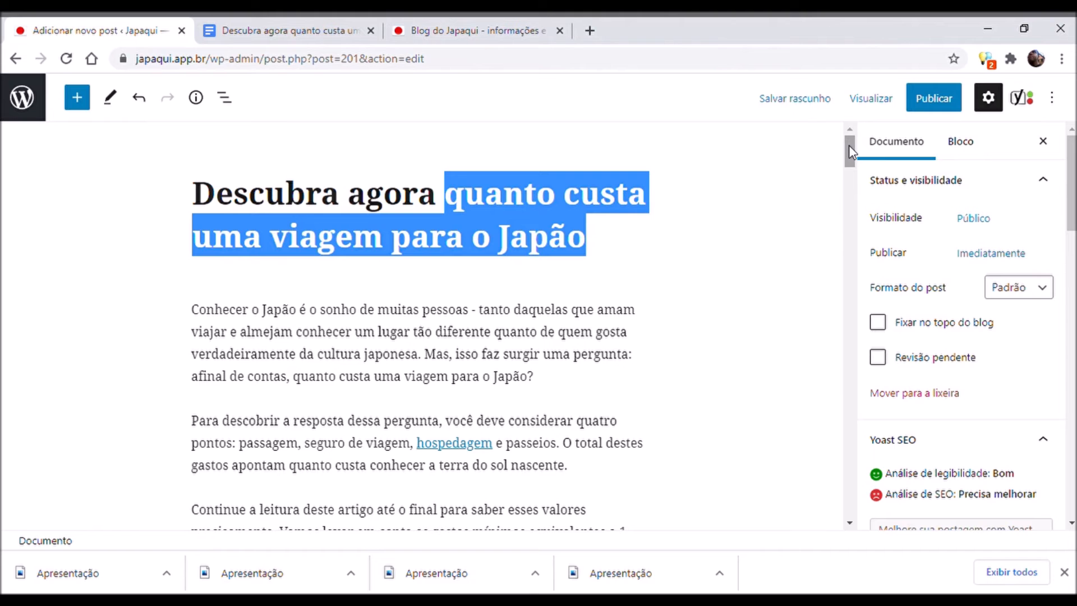
{"action": "left_click_drag", "start_coordinate": [850, 147], "coordinate": [849, 449]}
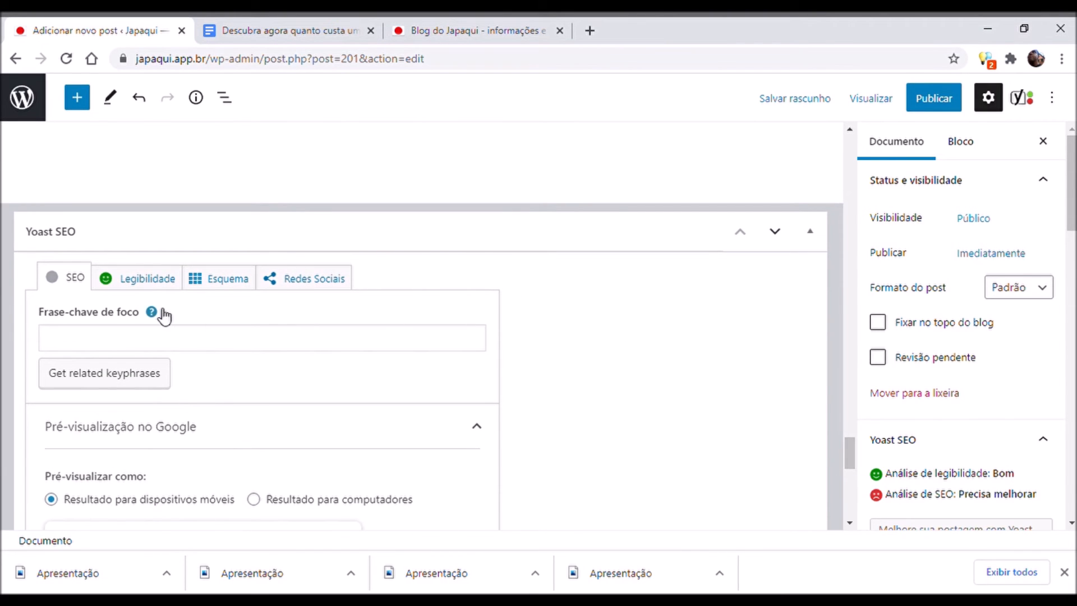
{"action": "left_click", "coordinate": [123, 334]}
{"action": "key", "text": "ctrl+v"}
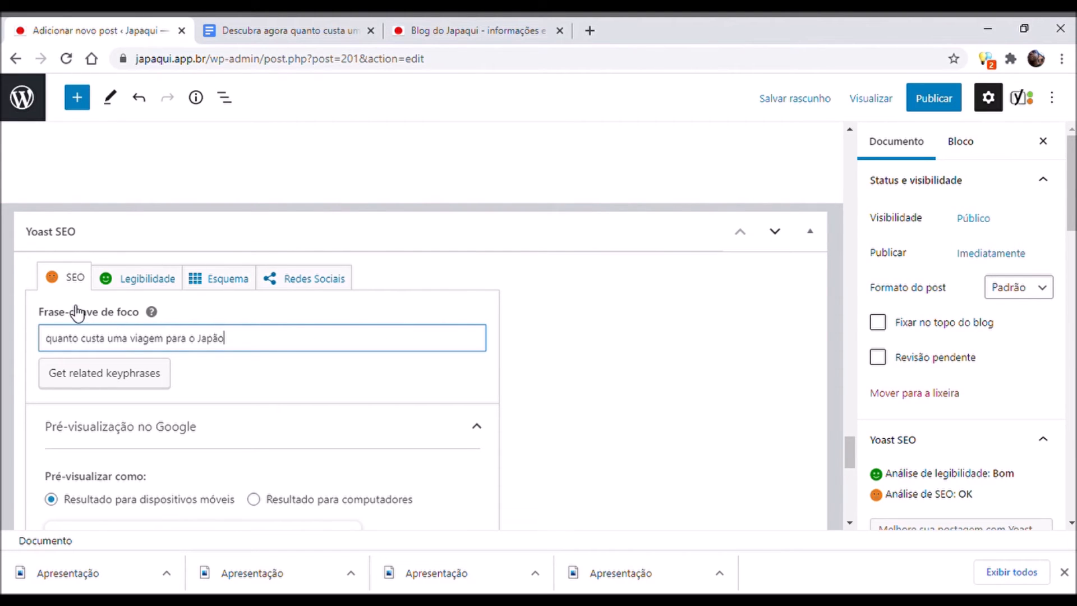
Step: Test "fgk" as the focus keyphrase and put "quanto custa uma viagem para o Japão" back
{"action": "key", "text": "ctrl+a"}
{"action": "key", "text": "ctrl+c"}
{"action": "key", "text": "BackSpace"}
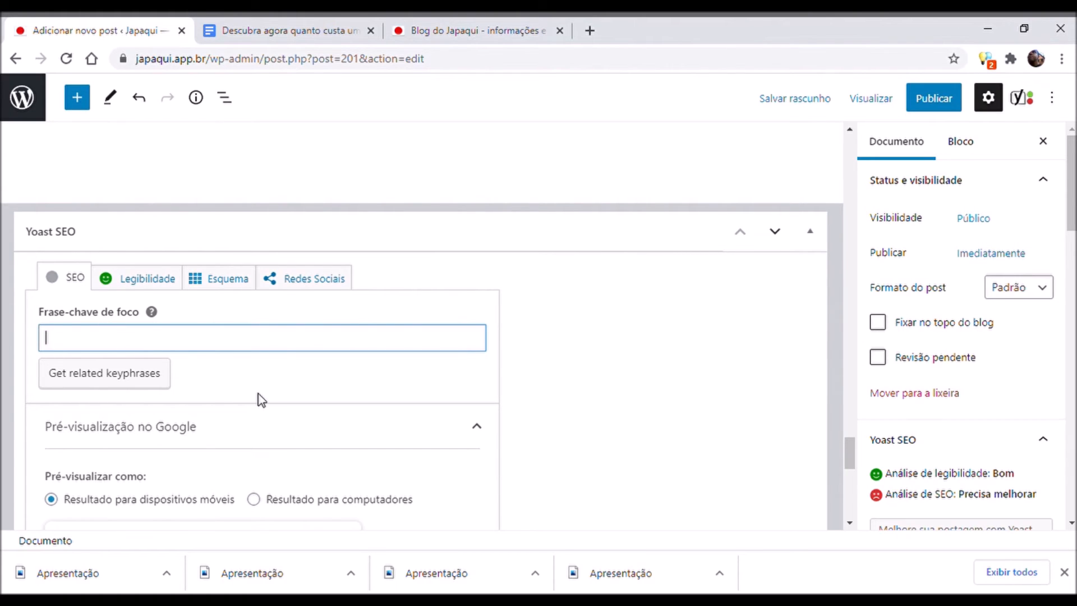
{"action": "type", "text": "fgk"}
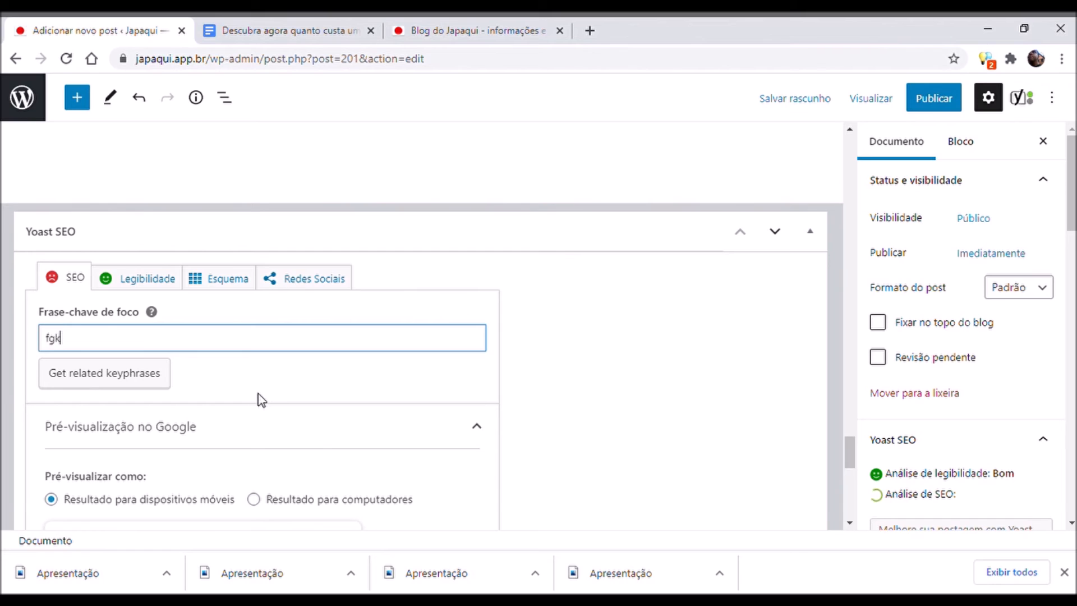
{"action": "key", "text": "BackSpace"}
{"action": "key", "text": "BackSpace"}
{"action": "key", "text": "BackSpace"}
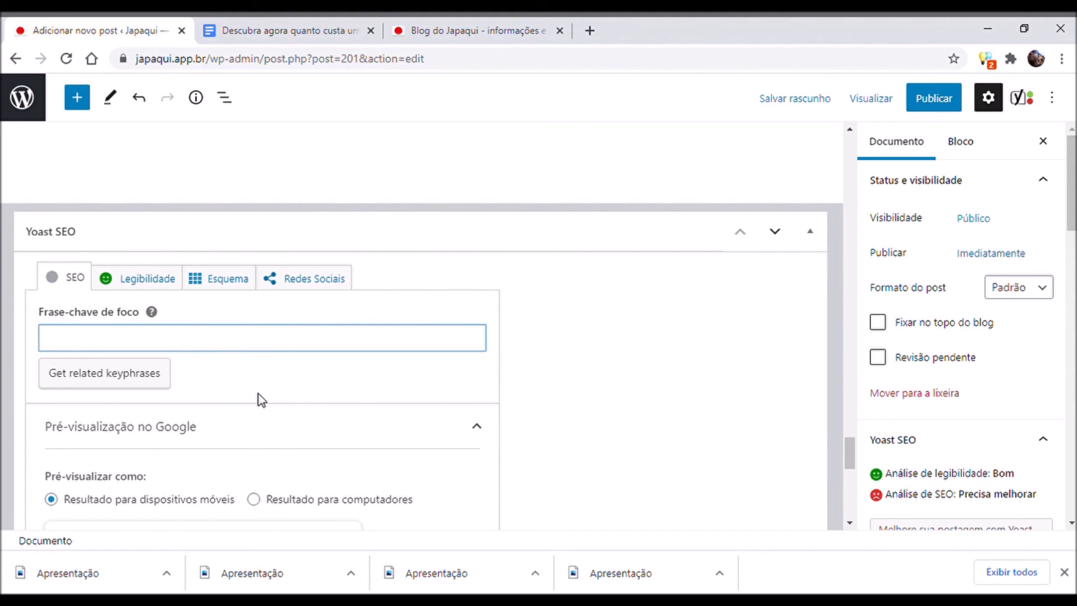
{"action": "key", "text": "ctrl+v"}
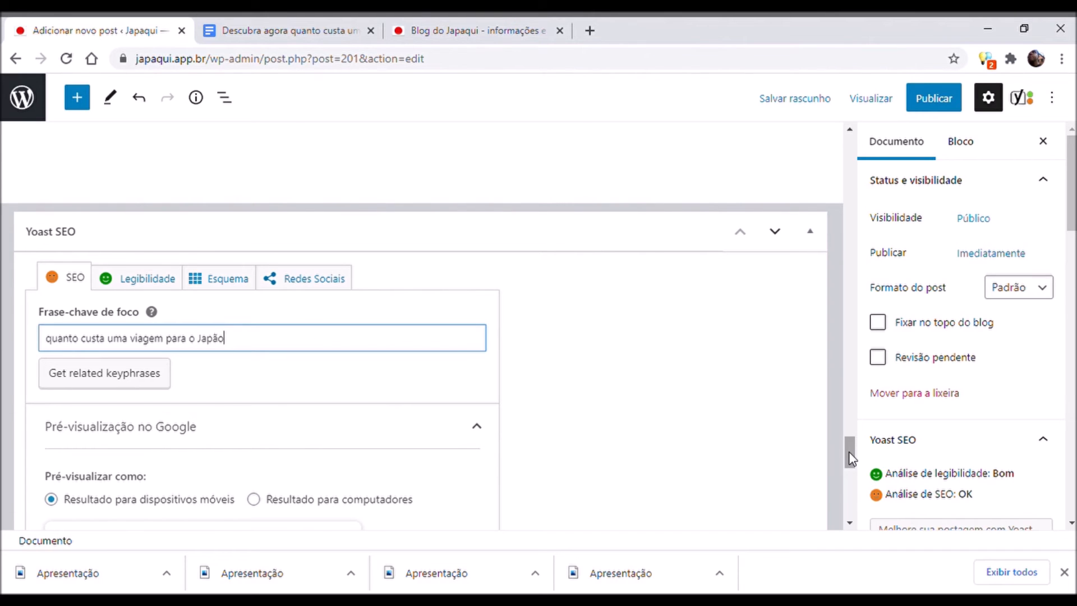
Step: Replace the Yoast SEO title variables with the copied post title "Descubra agora quanto custa uma viagem para o Japão"
{"action": "left_click_drag", "start_coordinate": [849, 452], "coordinate": [845, 482]}
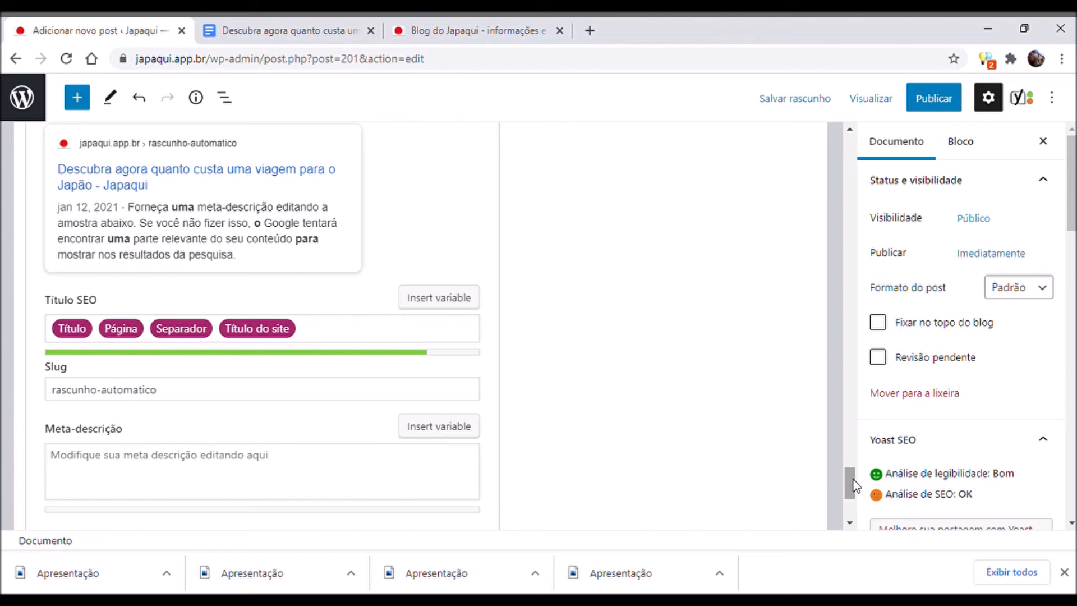
{"action": "left_click_drag", "start_coordinate": [852, 482], "coordinate": [855, 154]}
{"action": "left_click", "coordinate": [509, 225]}
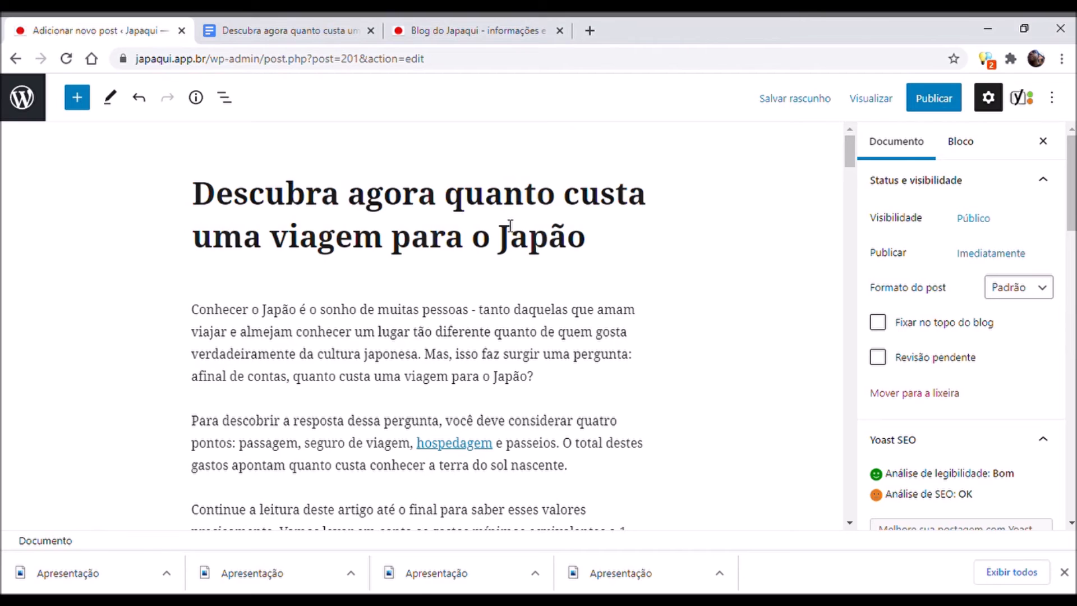
{"action": "triple_click", "coordinate": [509, 226]}
{"action": "key", "text": "ctrl+c"}
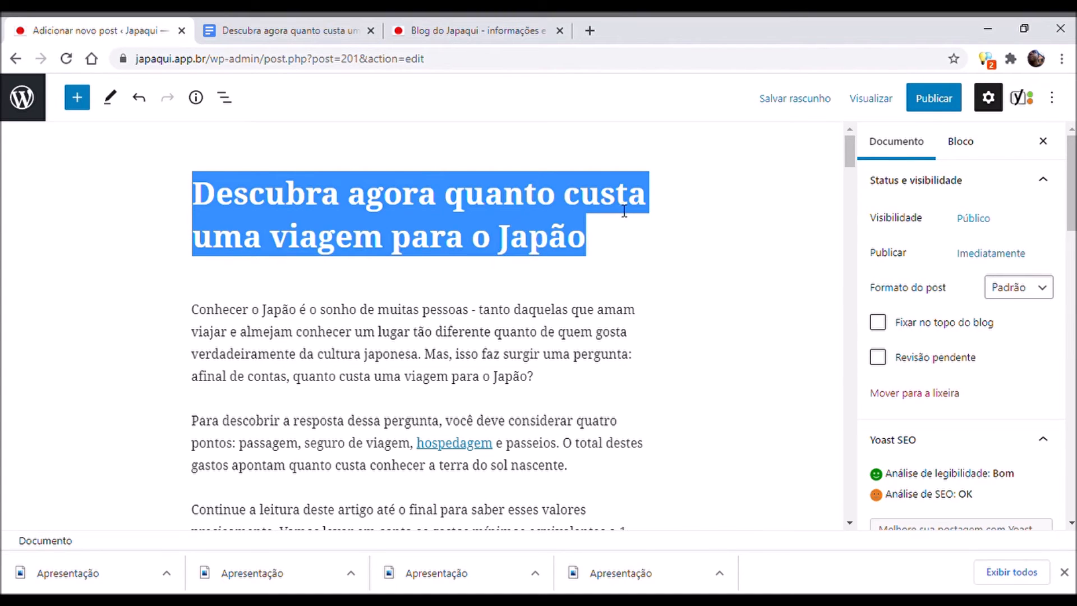
{"action": "left_click", "coordinate": [740, 224]}
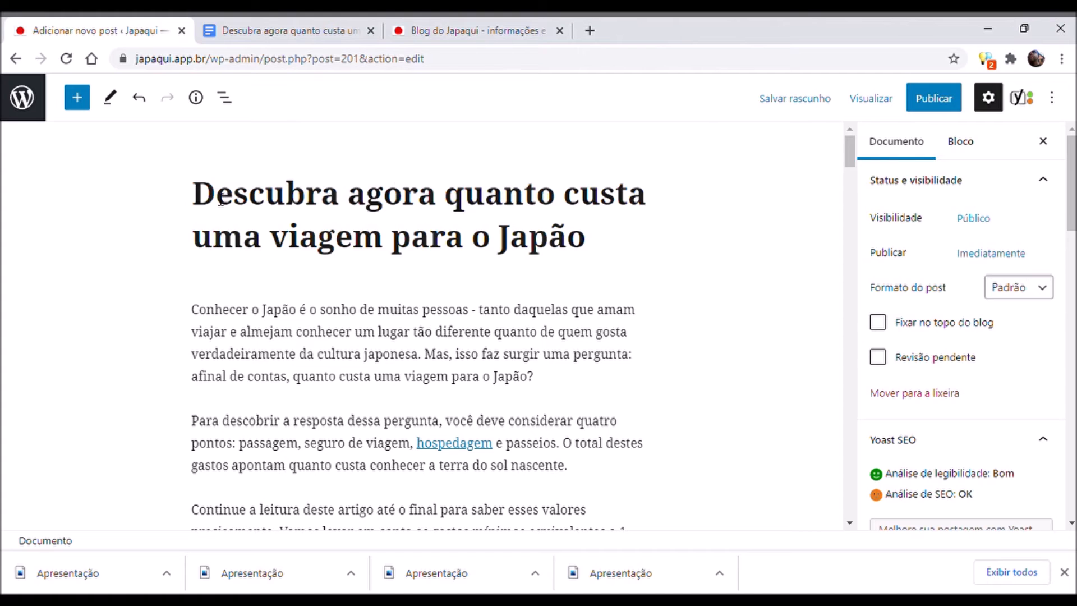
{"action": "left_click_drag", "start_coordinate": [849, 151], "coordinate": [839, 477]}
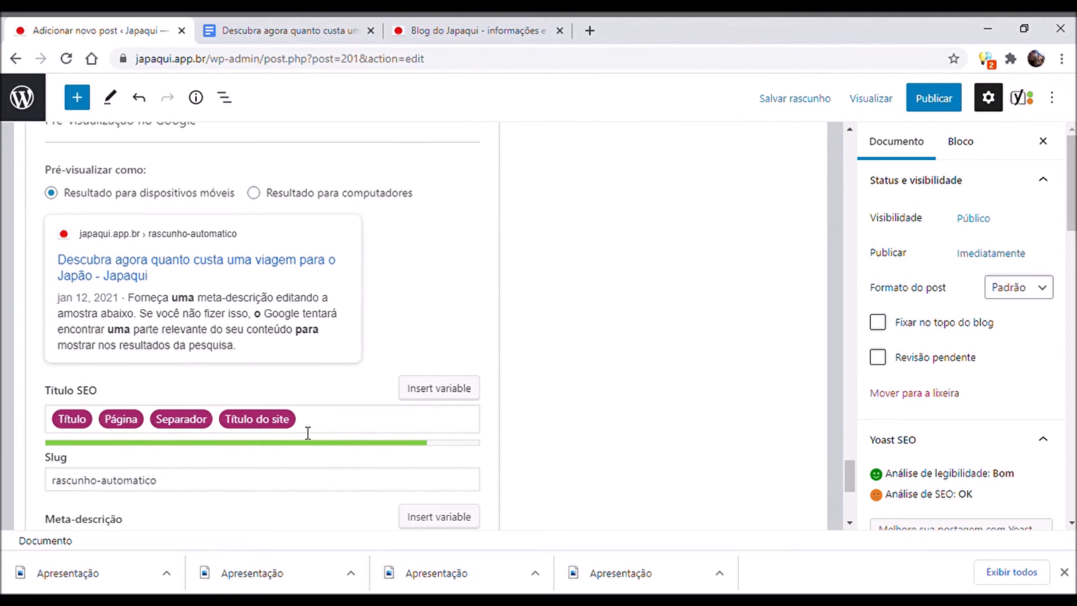
{"action": "left_click", "coordinate": [329, 428]}
{"action": "key", "text": "ctrl+a"}
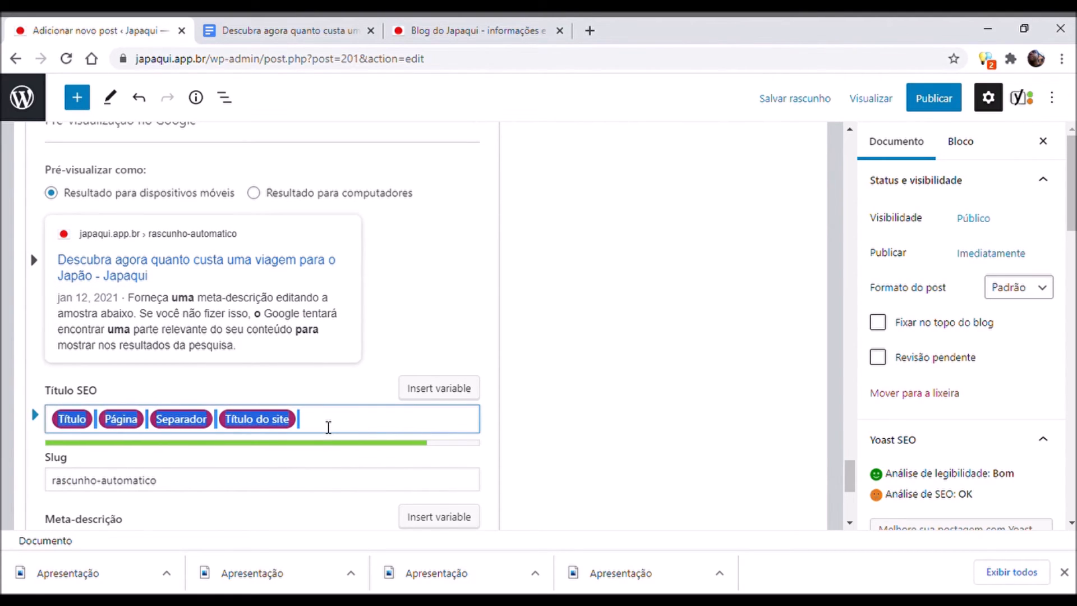
{"action": "key", "text": "ctrl+v"}
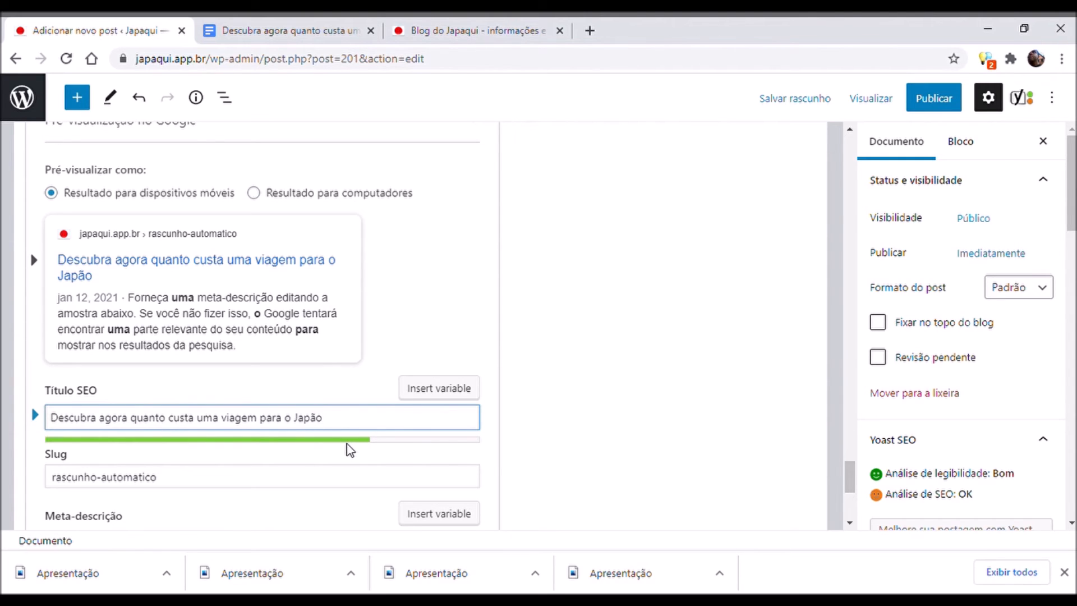
Step: Test the SEO title shortened to "Descubra agora quanto custa uma" and restore "Descubra agora quanto custa uma viagem para o Japão"
{"action": "key", "text": "BackSpace"}
{"action": "key", "text": "BackSpace"}
{"action": "key", "text": "BackSpace"}
{"action": "key", "text": "BackSpace"}
{"action": "key", "text": "BackSpace"}
{"action": "key", "text": "BackSpace"}
{"action": "key", "text": "BackSpace"}
{"action": "key", "text": "BackSpace"}
{"action": "key", "text": "BackSpace"}
{"action": "key", "text": "BackSpace"}
{"action": "key", "text": "BackSpace"}
{"action": "key", "text": "BackSpace"}
{"action": "key", "text": "BackSpace"}
{"action": "key", "text": "BackSpace"}
{"action": "key", "text": "BackSpace"}
{"action": "key", "text": "BackSpace"}
{"action": "key", "text": "BackSpace"}
{"action": "key", "text": "BackSpace"}
{"action": "key", "text": "BackSpace"}
{"action": "key", "text": "BackSpace"}
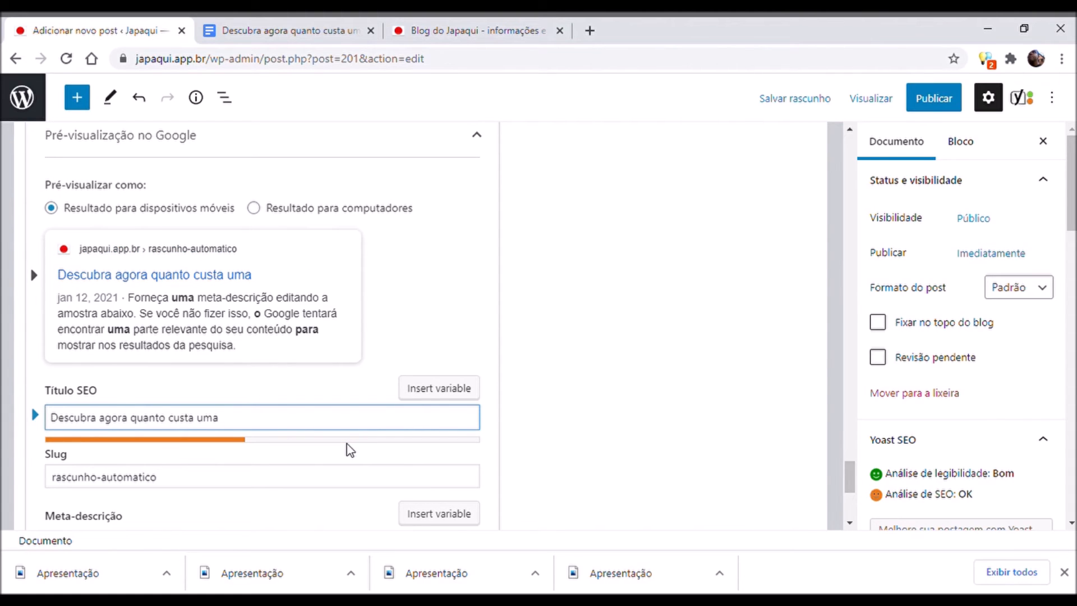
{"action": "key", "text": "ctrl+a"}
{"action": "type", "text": "Descubra agora quanto custa uma viagem para o Japão"}
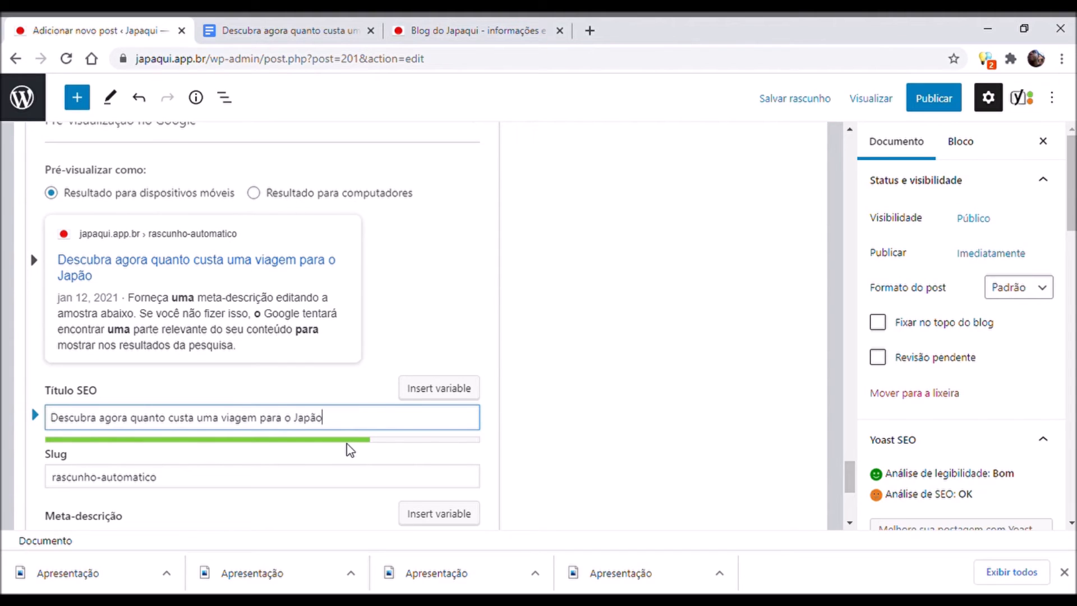
Step: Test an overlong SEO title with filler text in the "Resultado para computadores" Google preview and remove the filler
{"action": "type", "text": "fkgjgkfh"}
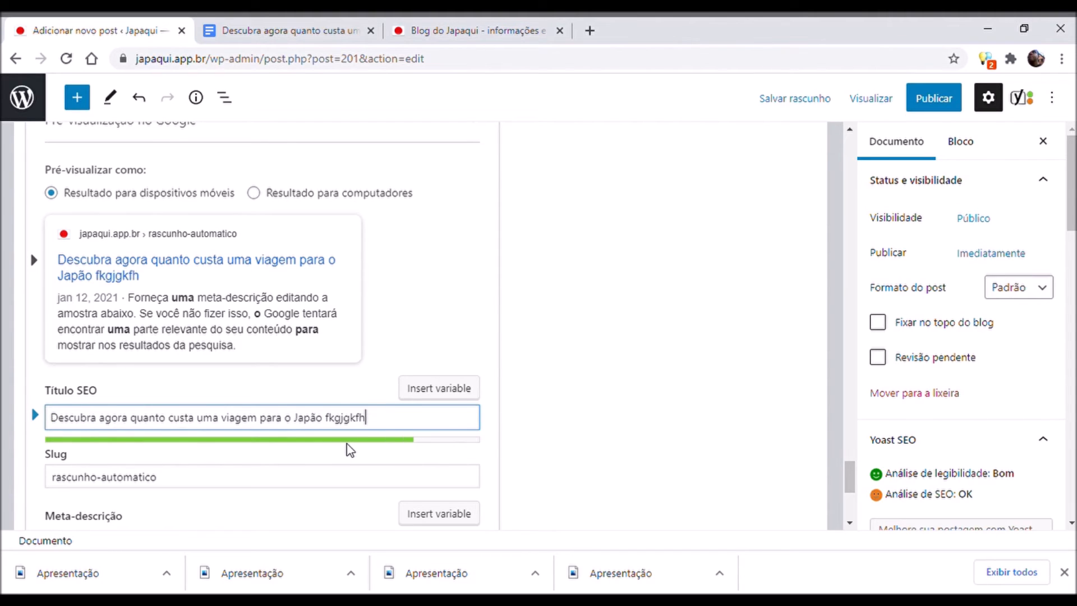
{"action": "type", "text": "hlhlhkjkjljlklklk"}
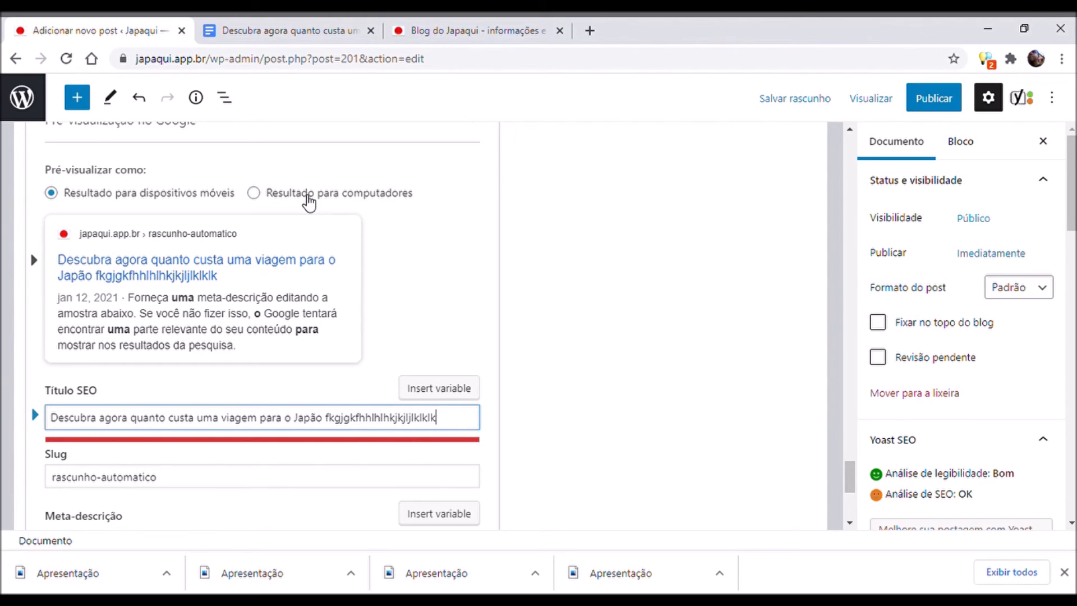
{"action": "double_click", "coordinate": [308, 196]}
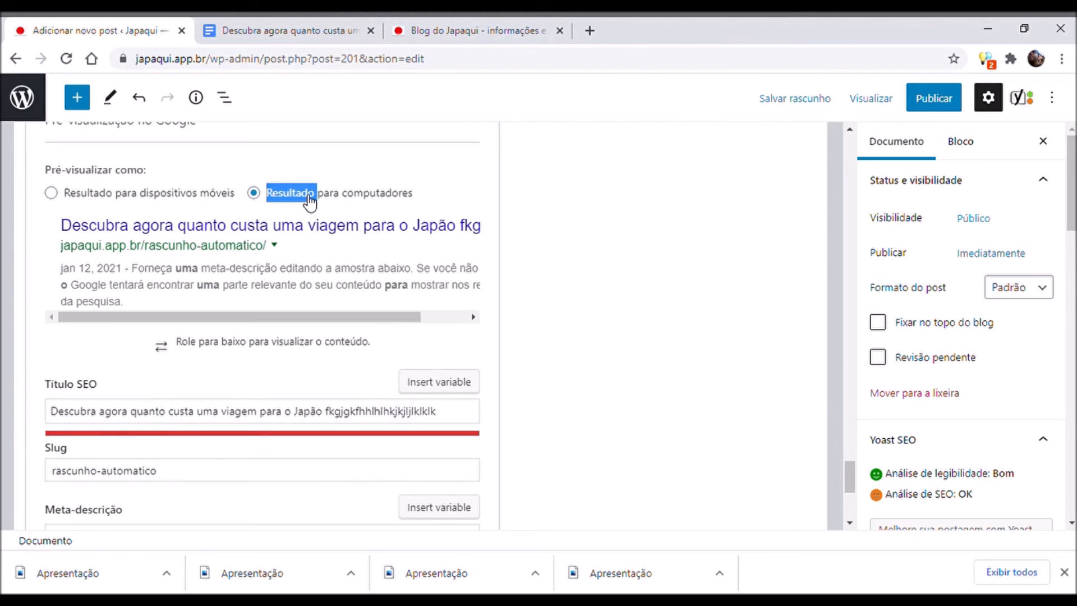
{"action": "left_click_drag", "start_coordinate": [325, 324], "coordinate": [402, 317]}
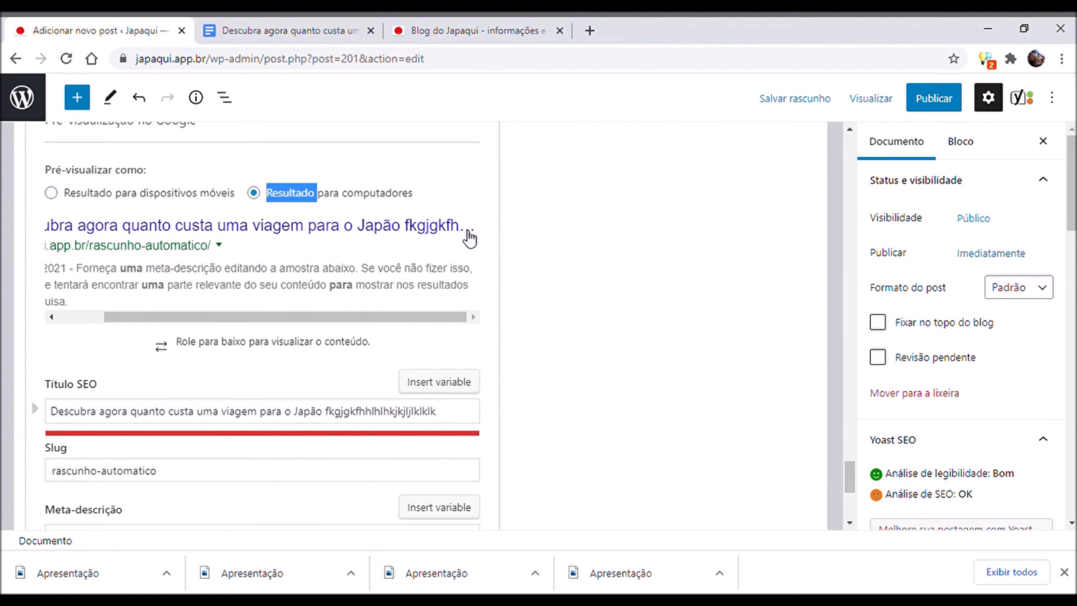
{"action": "double_click", "coordinate": [361, 415]}
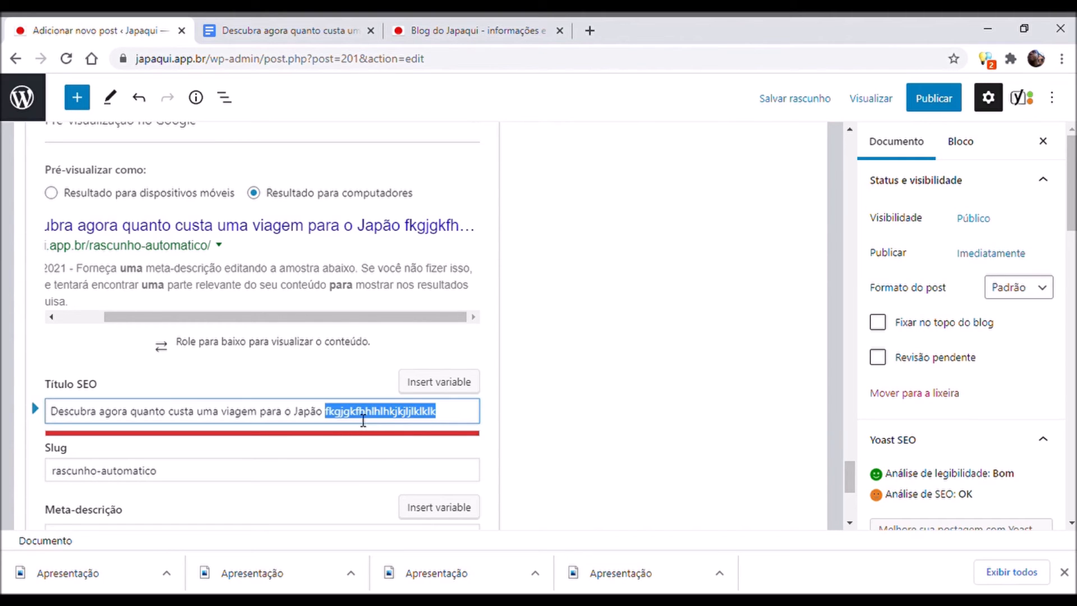
{"action": "key", "text": "BackSpace"}
{"action": "key", "text": "BackSpace"}
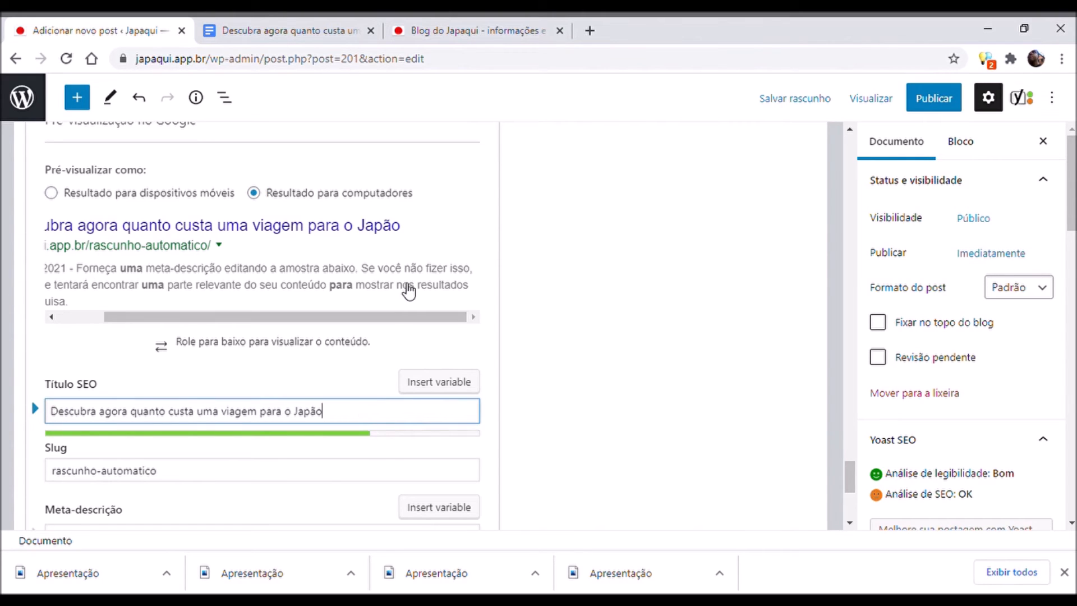
{"action": "left_click_drag", "start_coordinate": [387, 318], "coordinate": [245, 318]}
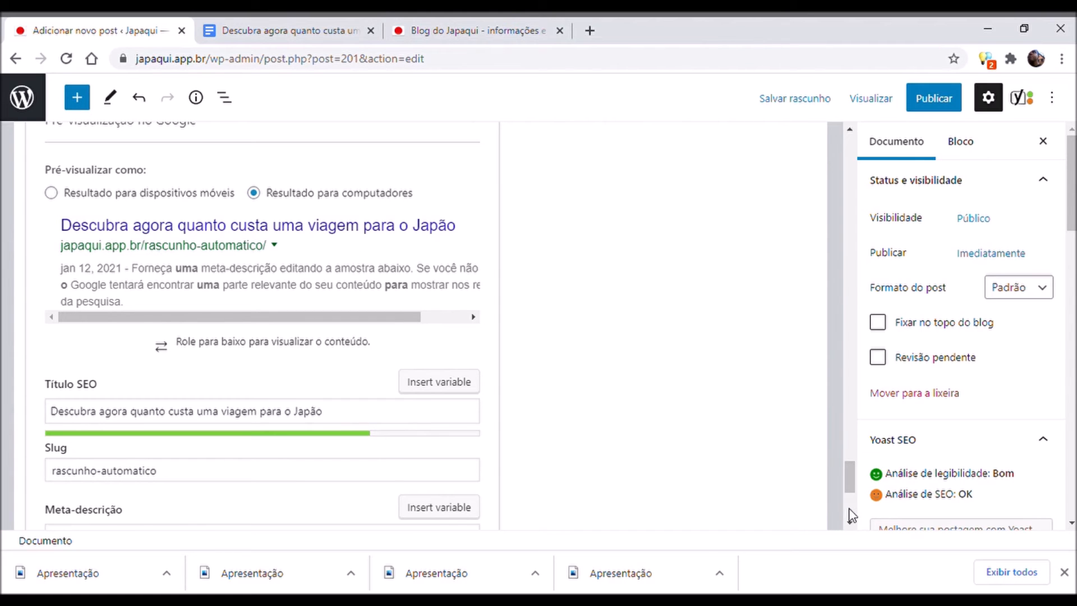
Step: Copy the focus keyphrase "quanto custa uma viagem para o Japão" into the Yoast slug, replacing "rascunho-automatico"
{"action": "left_click_drag", "start_coordinate": [851, 494], "coordinate": [847, 459]}
{"action": "left_click", "coordinate": [445, 317]}
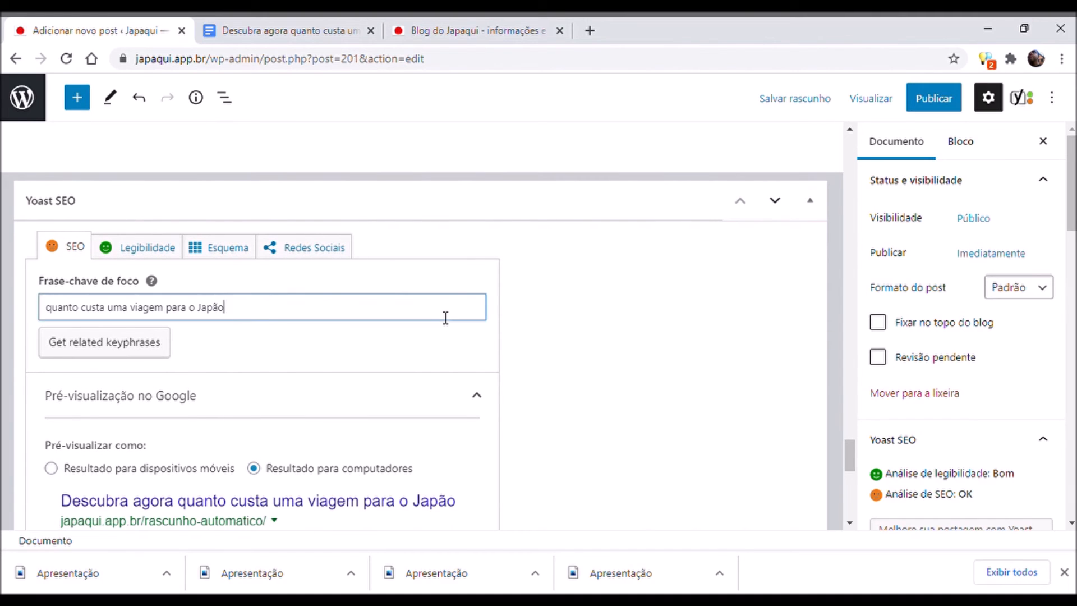
{"action": "key", "text": "ctrl+a"}
{"action": "key", "text": "ctrl+c"}
{"action": "left_click", "coordinate": [752, 350]}
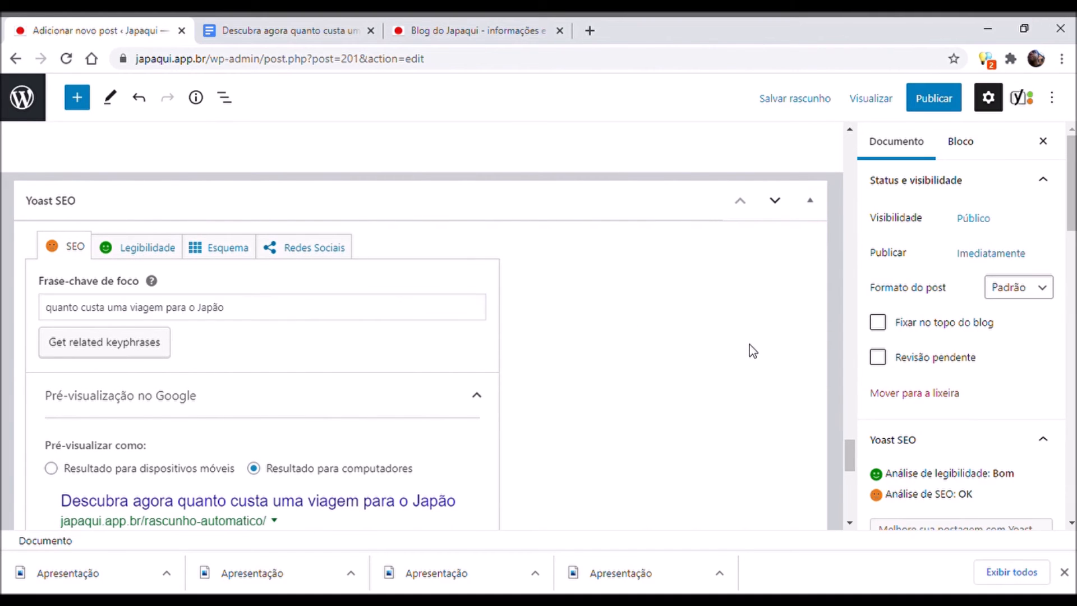
{"action": "left_click_drag", "start_coordinate": [850, 451], "coordinate": [850, 478]}
{"action": "left_click", "coordinate": [244, 411]}
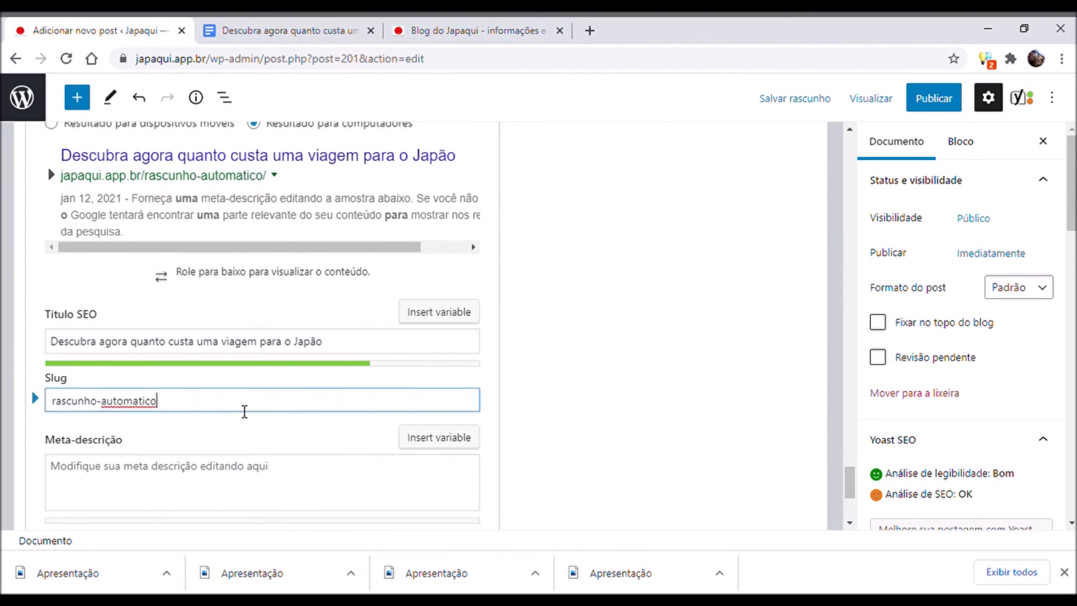
{"action": "key", "text": "ctrl+a"}
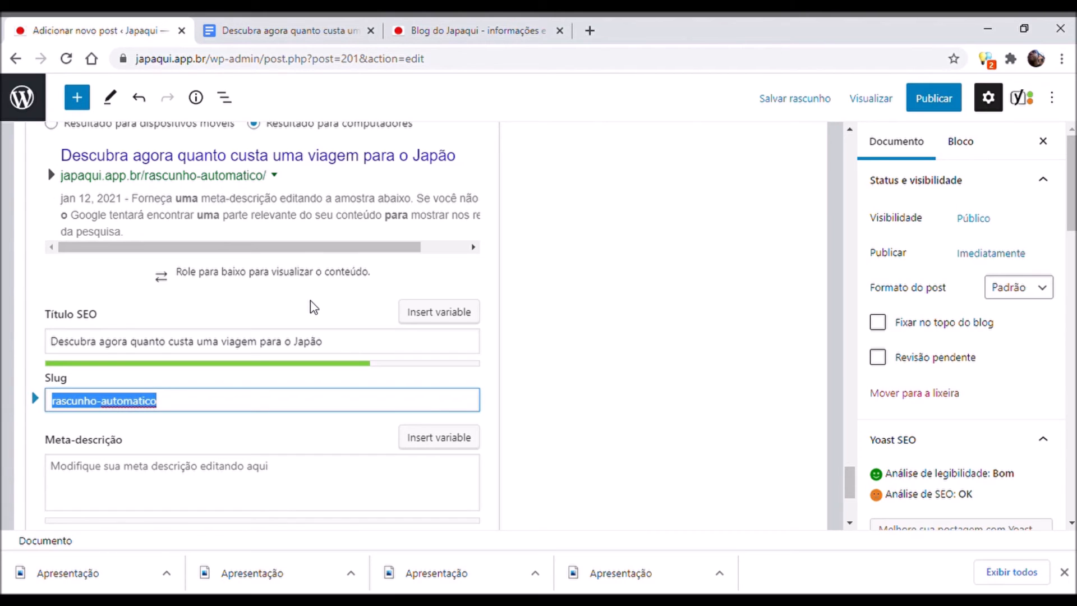
{"action": "key", "text": "ctrl+v"}
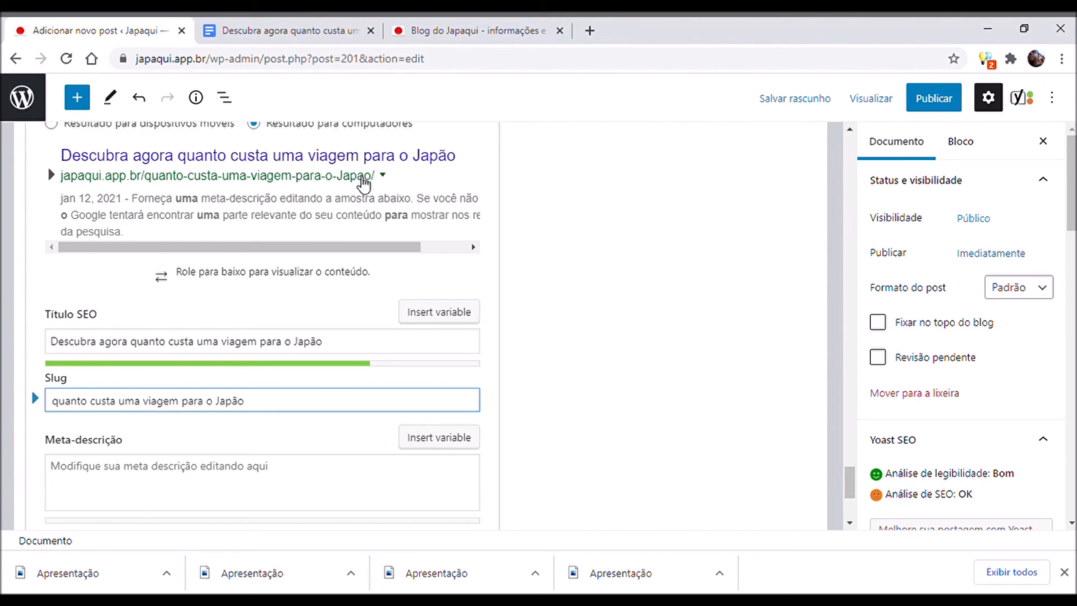
Step: Change the capital J of "Japão" in the slug to a lowercase j
{"action": "left_click", "coordinate": [220, 400]}
{"action": "key", "text": "BackSpace"}
{"action": "type", "text": "j"}
{"action": "left_click", "coordinate": [672, 434]}
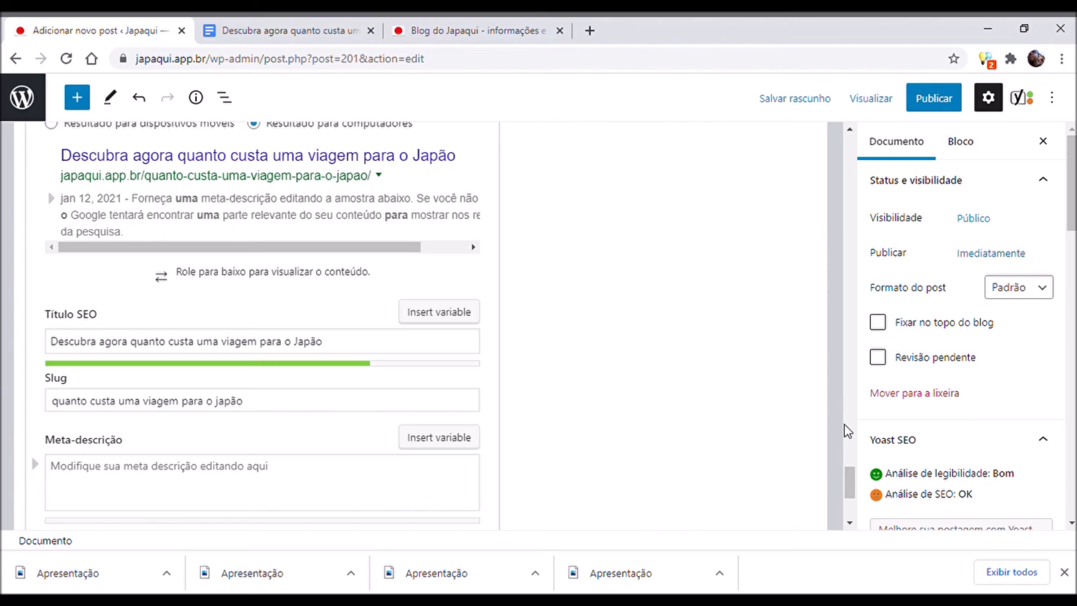
Step: Search Google for "onde comer sushi" in a new browser tab
{"action": "left_click", "coordinate": [338, 473]}
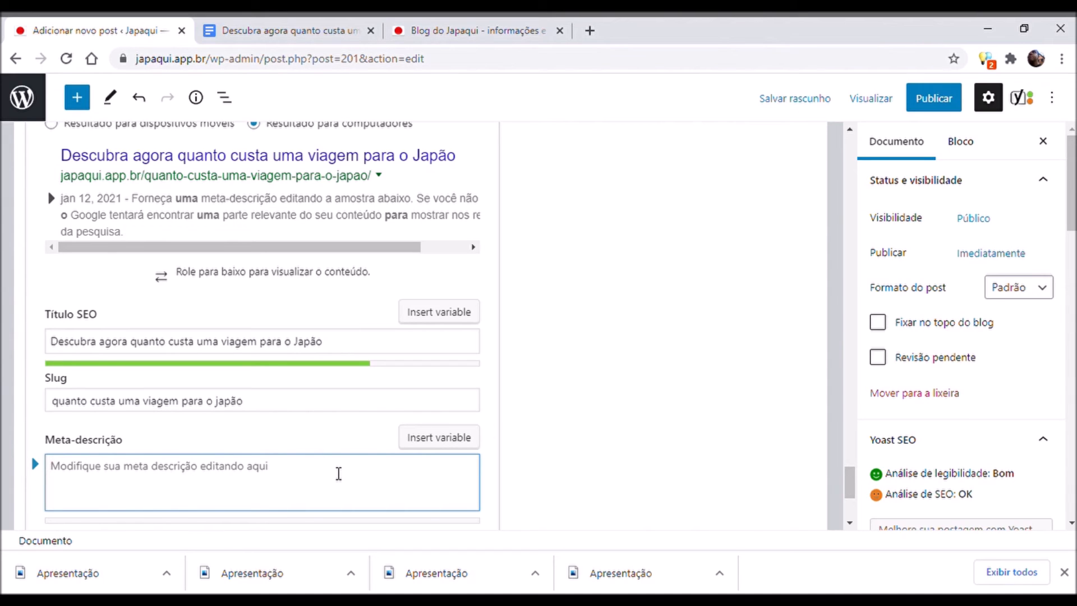
{"action": "left_click_drag", "start_coordinate": [852, 477], "coordinate": [851, 475]}
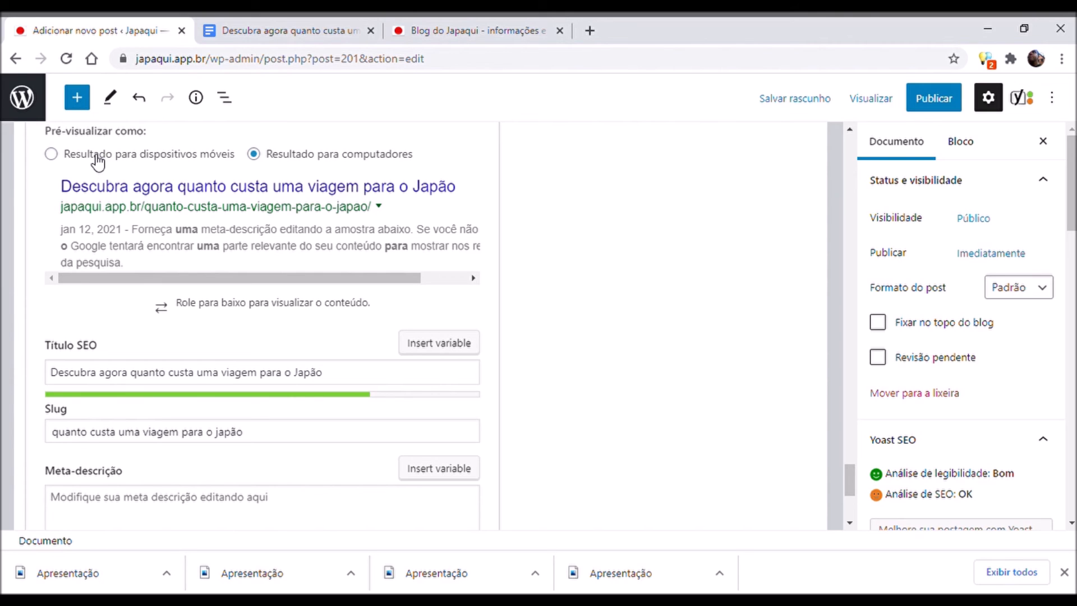
{"action": "left_click", "coordinate": [590, 31]}
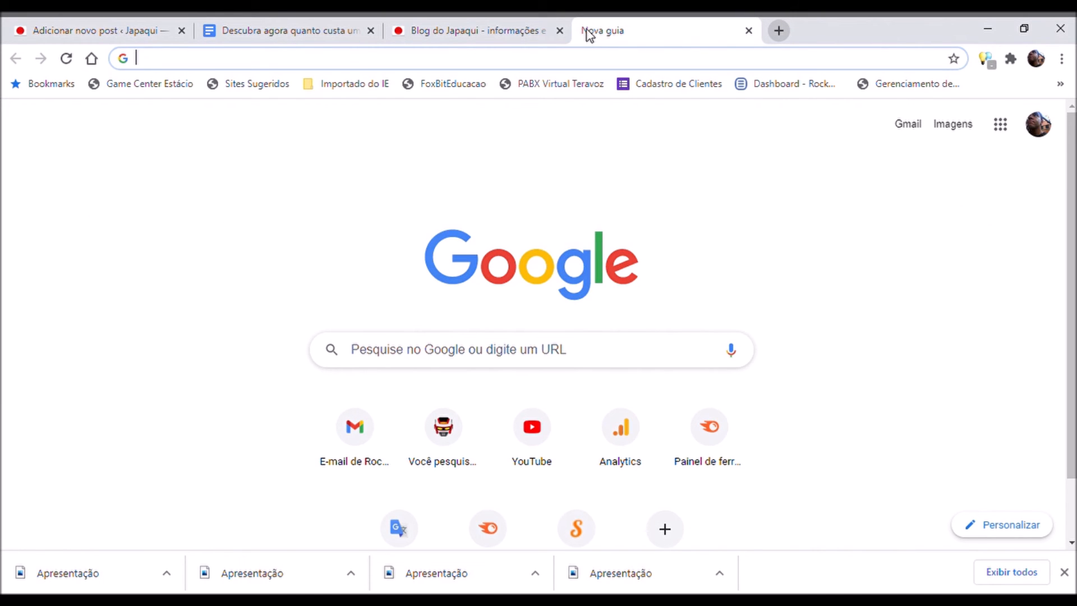
{"action": "type", "text": "sushi"}
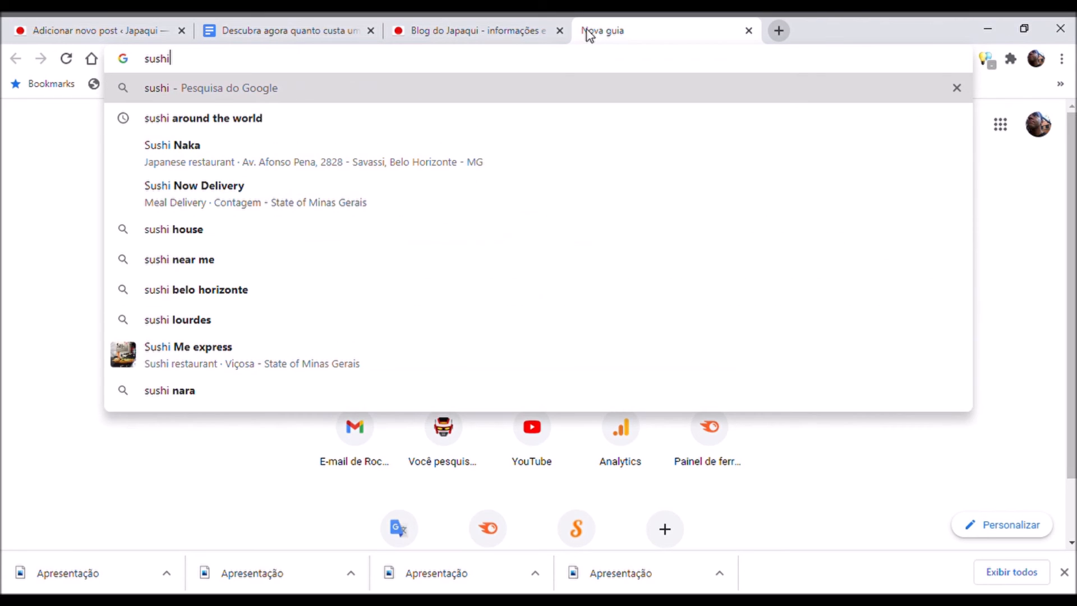
{"action": "key", "text": "Left"}
{"action": "key", "text": "Left"}
{"action": "key", "text": "Left"}
{"action": "key", "text": "Left"}
{"action": "key", "text": "Left"}
{"action": "type", "text": "onde comer"}
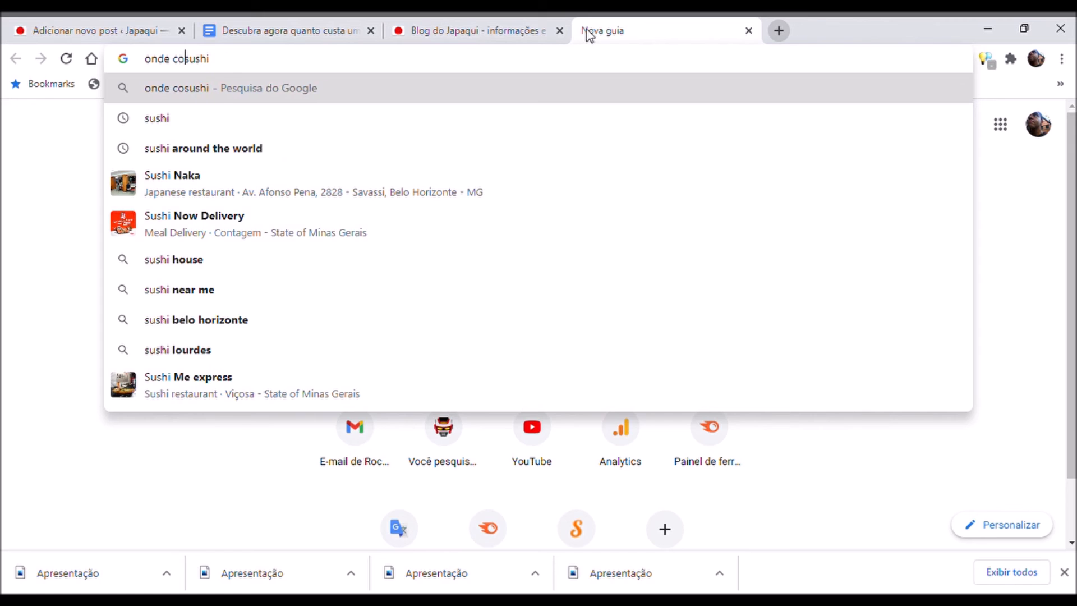
{"action": "key", "text": "Return"}
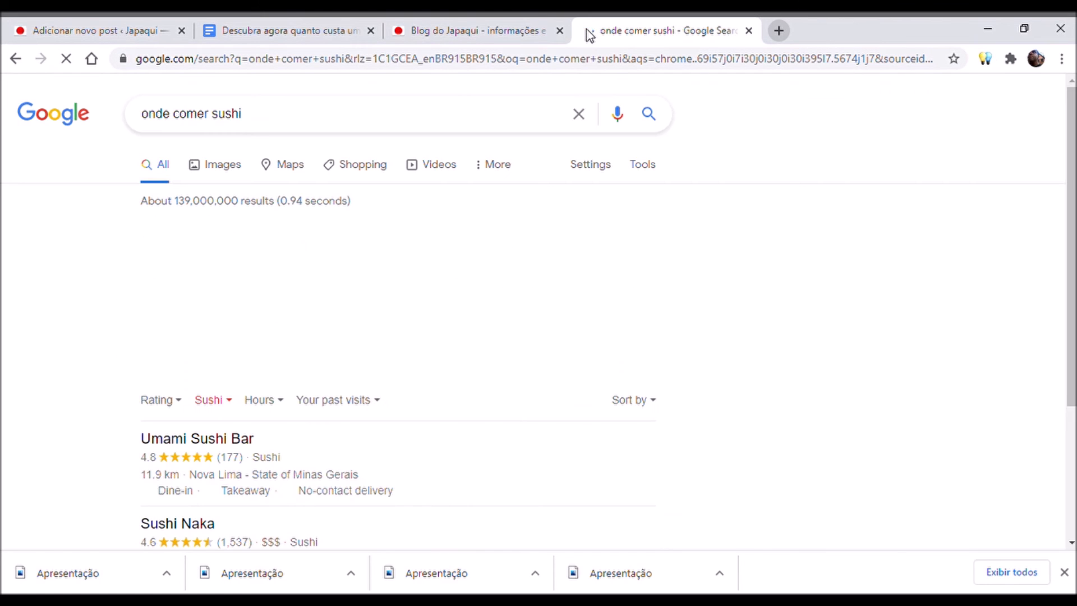
Step: Examine the titles and descriptions of the organic TripAdvisor results as examples of meta descriptions
{"action": "key", "text": "Down"}
{"action": "key", "text": "Down"}
{"action": "key", "text": "Down"}
{"action": "key", "text": "Down"}
{"action": "key", "text": "Down"}
{"action": "key", "text": "Down"}
{"action": "key", "text": "Down"}
{"action": "key", "text": "Down"}
{"action": "key", "text": "Down"}
{"action": "key", "text": "Down"}
{"action": "key", "text": "Down"}
{"action": "key", "text": "Down"}
{"action": "key", "text": "Down"}
{"action": "key", "text": "Down"}
{"action": "key", "text": "Down"}
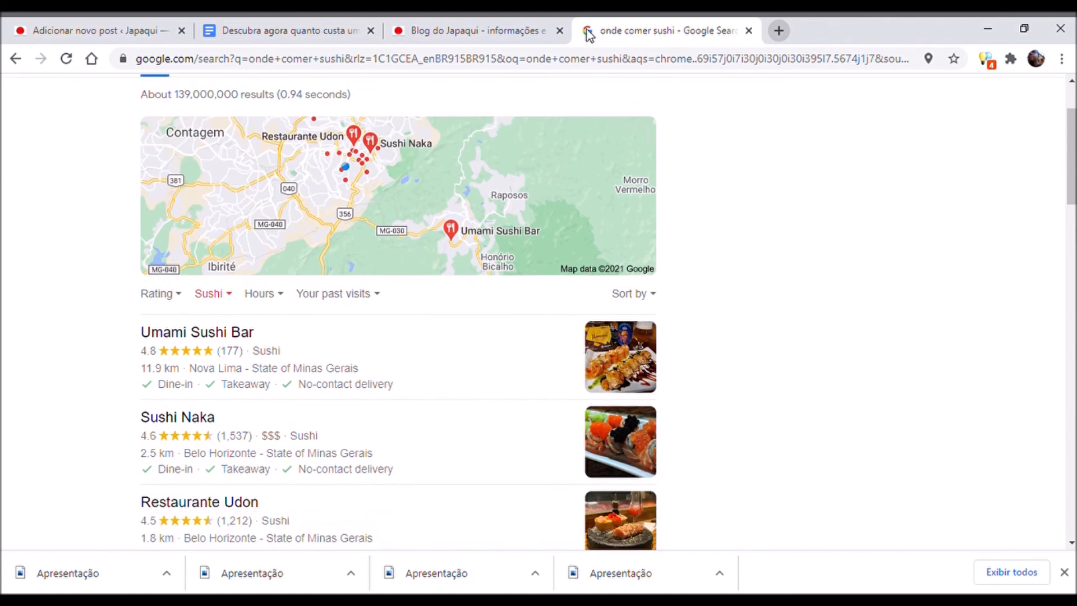
{"action": "key", "text": "Down"}
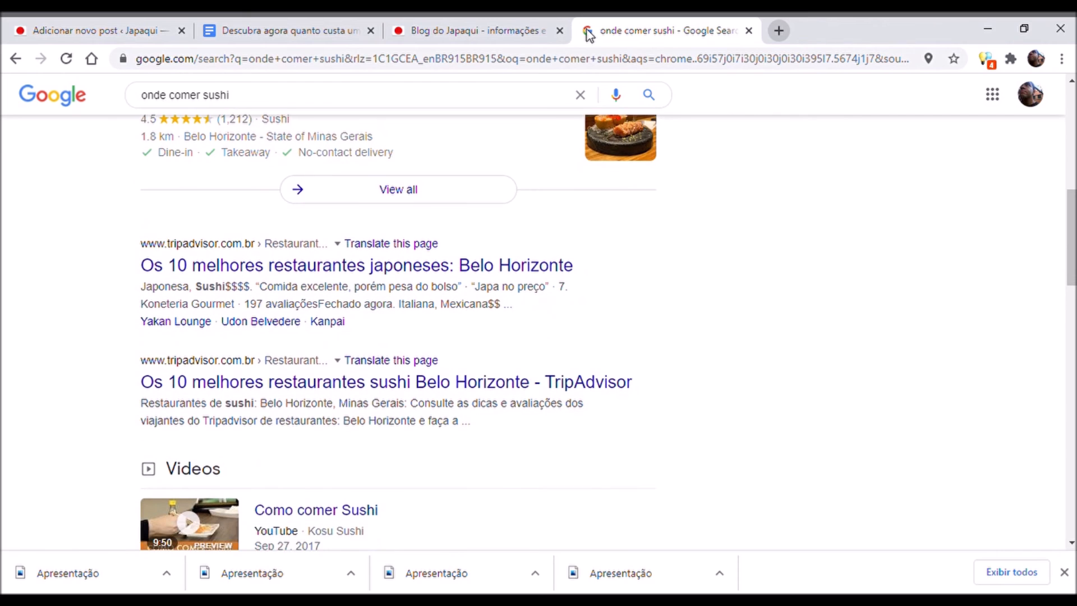
{"action": "key", "text": "Down"}
{"action": "key", "text": "Down"}
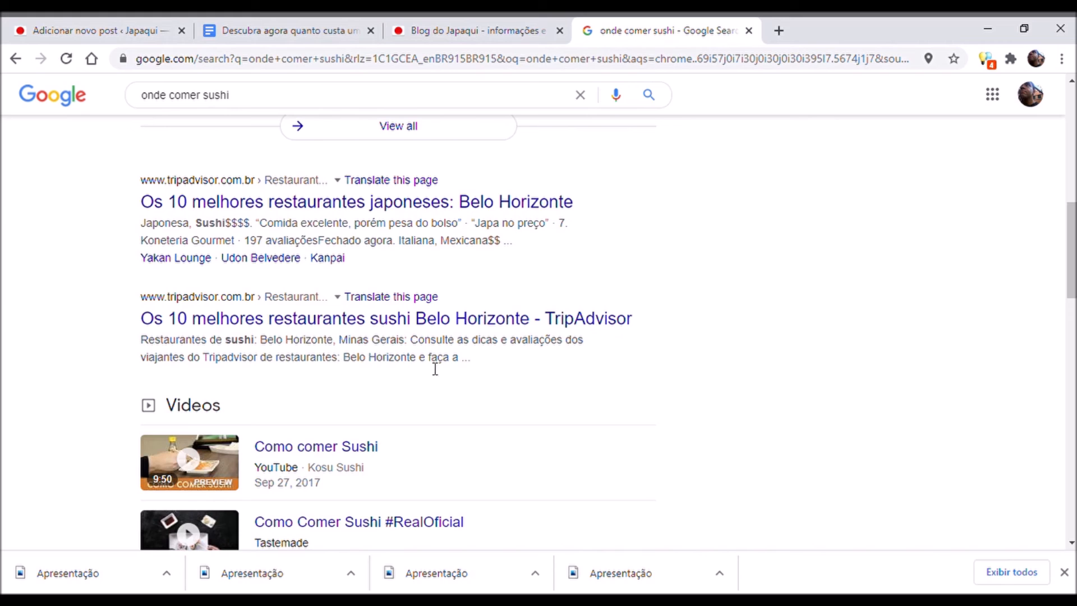
{"action": "double_click", "coordinate": [471, 367]}
{"action": "left_click", "coordinate": [483, 364]}
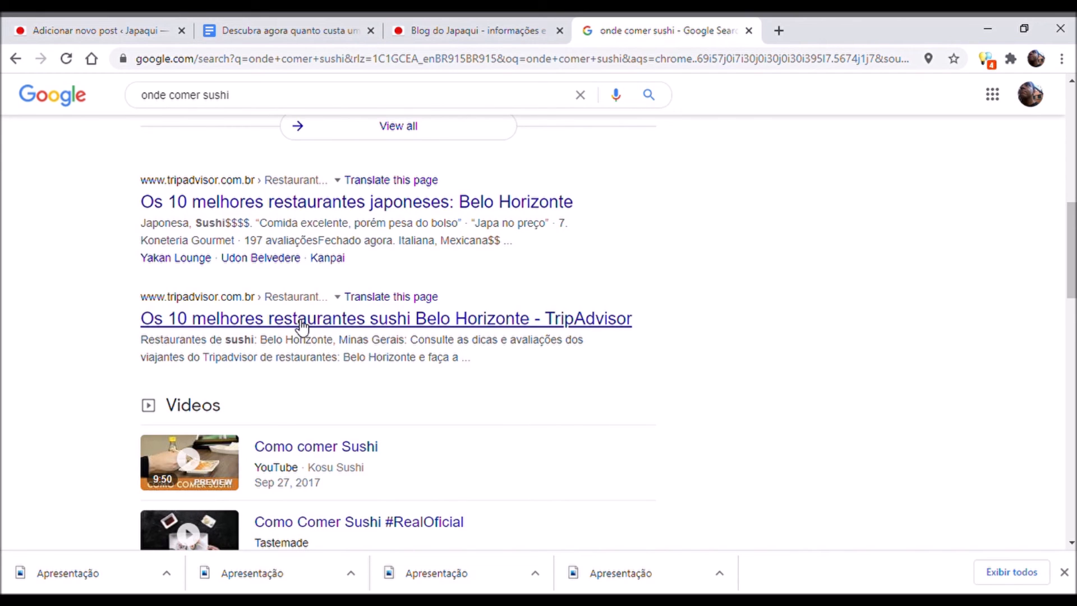
Step: Return to the post editor tab and begin the Yoast meta description with "Se você sempre se perguntou"
{"action": "left_click", "coordinate": [82, 24]}
{"action": "left_click", "coordinate": [180, 515]}
{"action": "left_click_drag", "start_coordinate": [849, 481], "coordinate": [849, 486]}
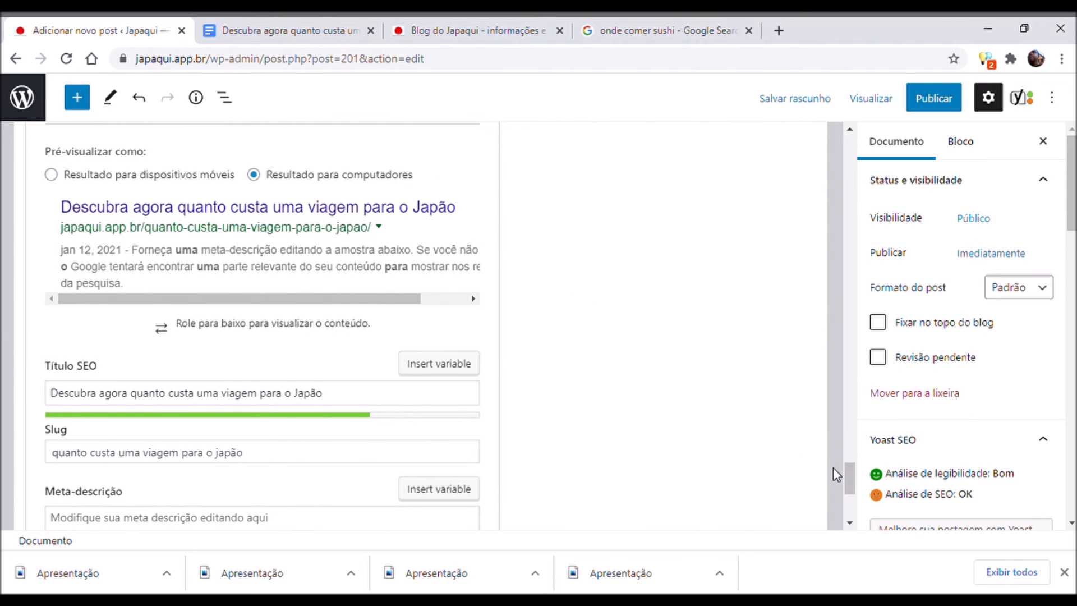
{"action": "left_click_drag", "start_coordinate": [848, 476], "coordinate": [848, 486]}
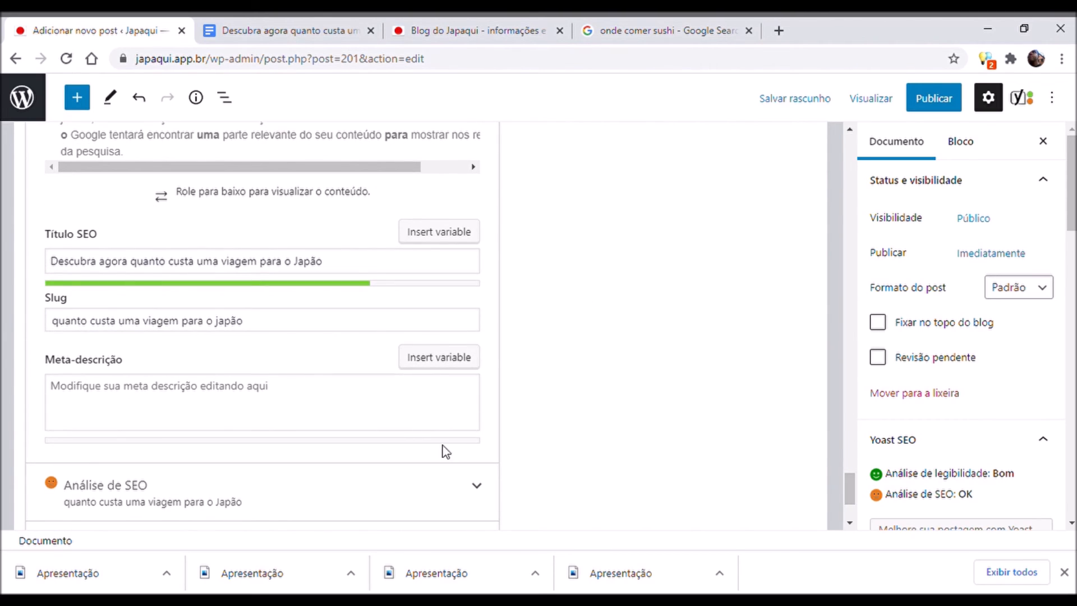
{"action": "left_click", "coordinate": [349, 403]}
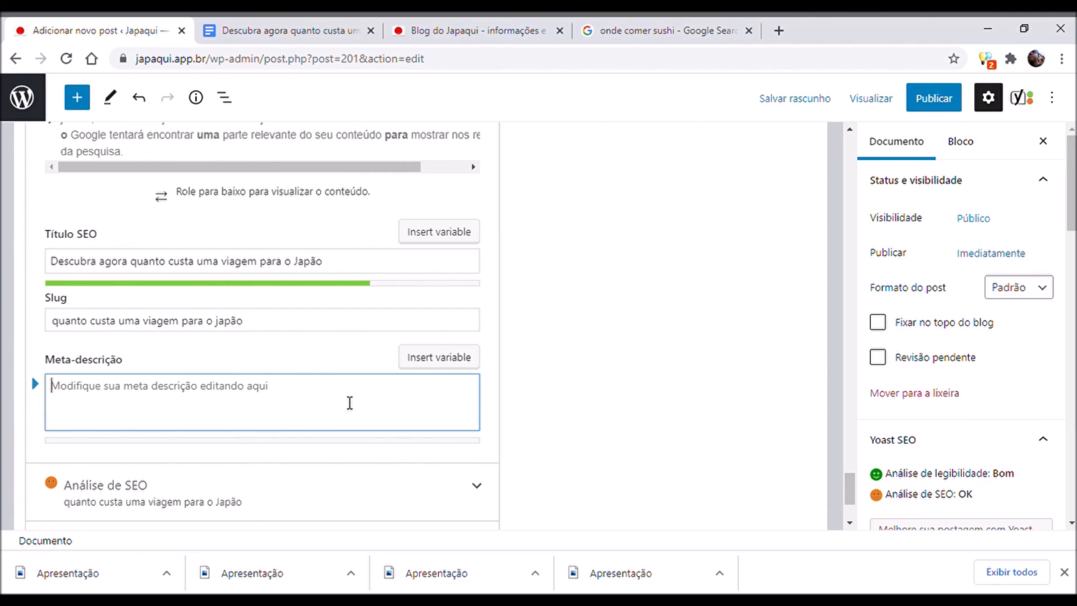
{"action": "type", "text": "Se voc"}
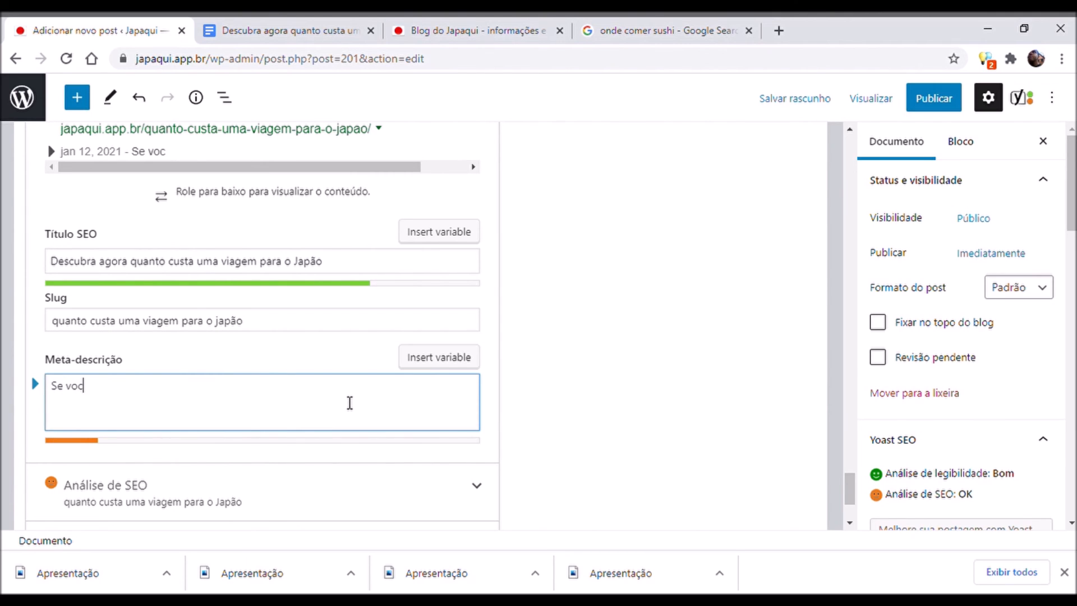
{"action": "type", "text": "ê sempre se perguntou"}
Step: Copy the slug text "quanto custa uma viagem para o japão" to the end of the meta description
{"action": "left_click", "coordinate": [272, 322]}
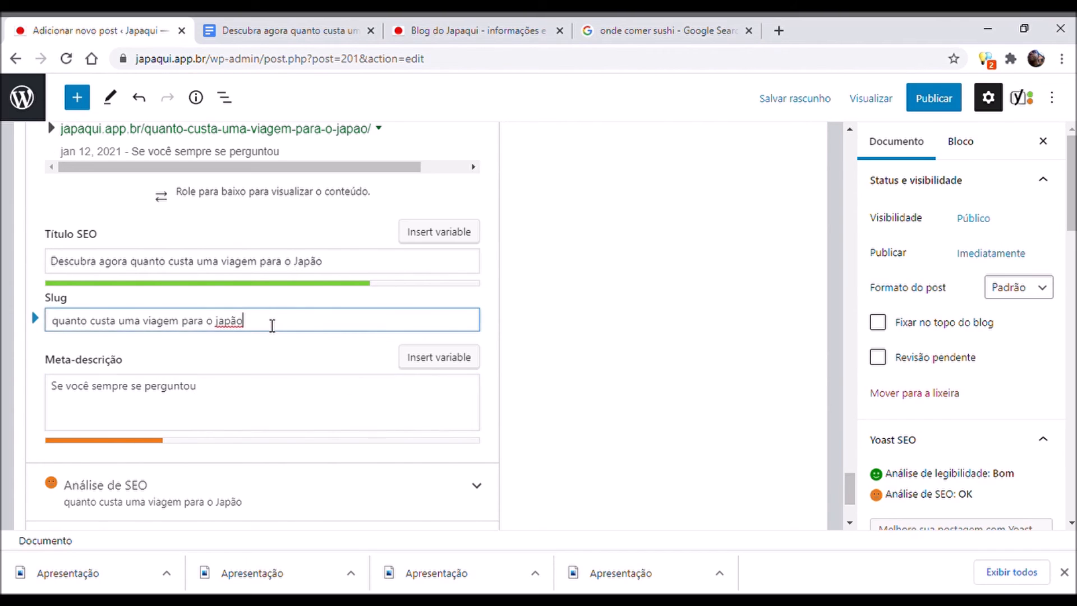
{"action": "key", "text": "ctrl+a"}
{"action": "key", "text": "ctrl+c"}
{"action": "left_click", "coordinate": [288, 396]}
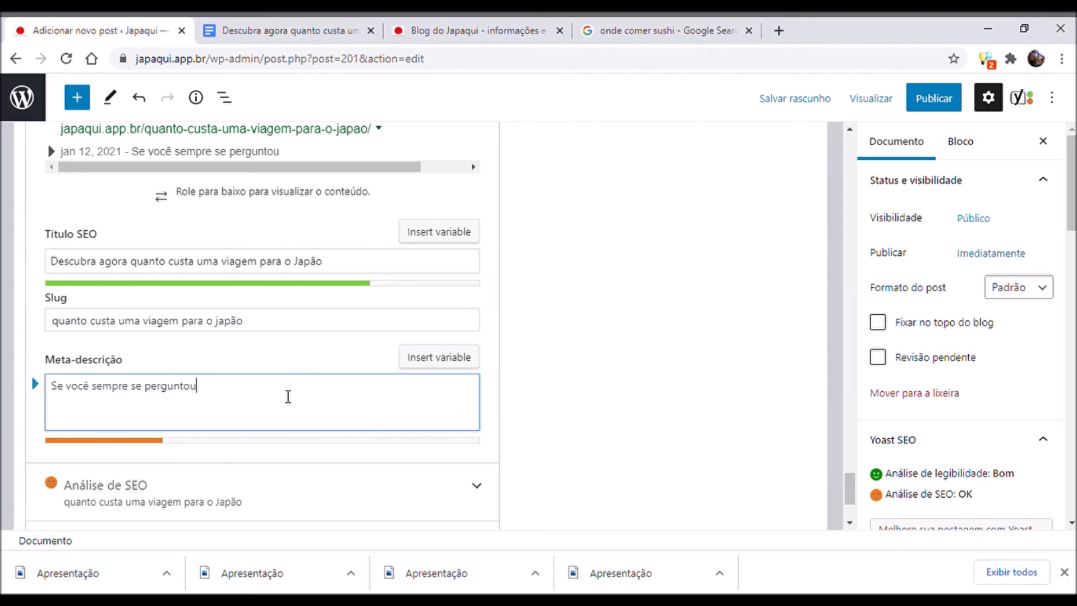
{"action": "key", "text": "ctrl+v"}
Step: Capitalize the j of "japão" in the meta description
{"action": "left_click", "coordinate": [379, 394]}
{"action": "key", "text": "Left"}
{"action": "key", "text": "Left"}
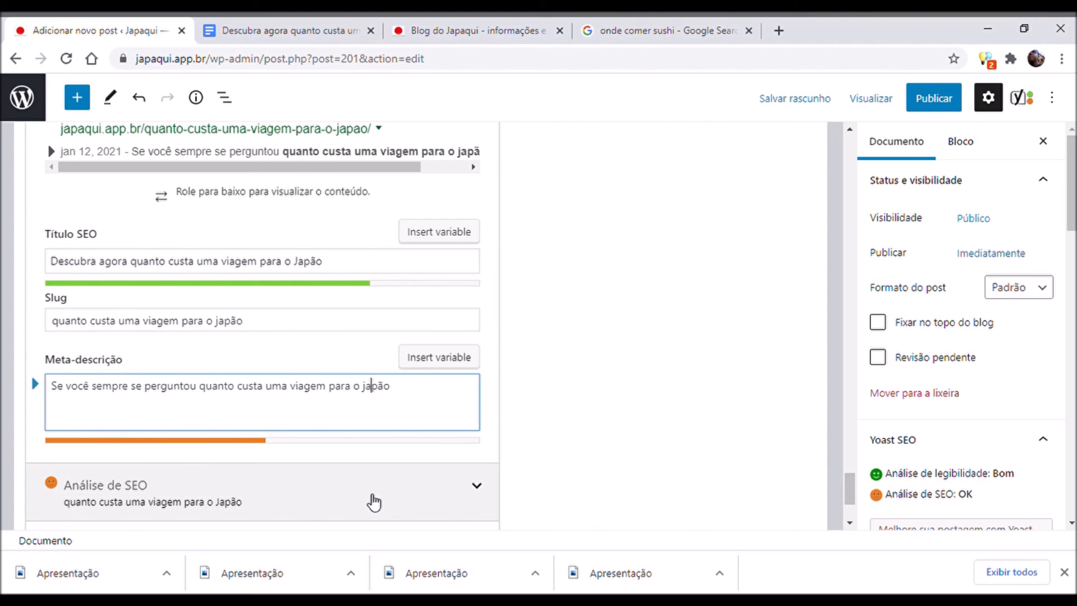
{"action": "key", "text": "BackSpace"}
{"action": "type", "text": "J"}
Step: Complete the meta description with ", confira todos os valores neste artigo!"
{"action": "key", "text": "End"}
{"action": "type", "text": ", confira "}
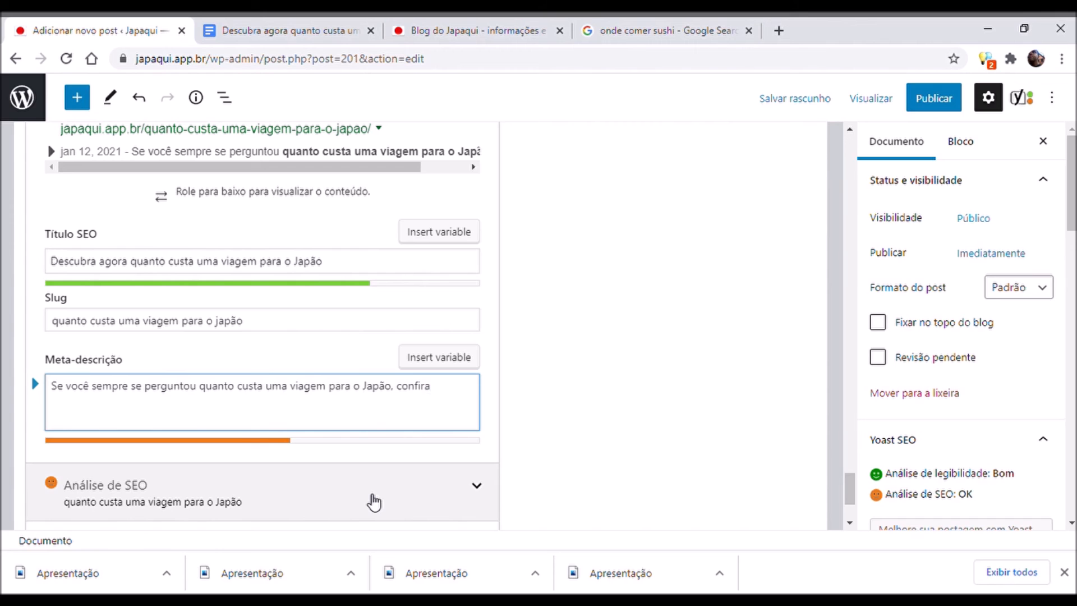
{"action": "type", "text": "todos os cur"}
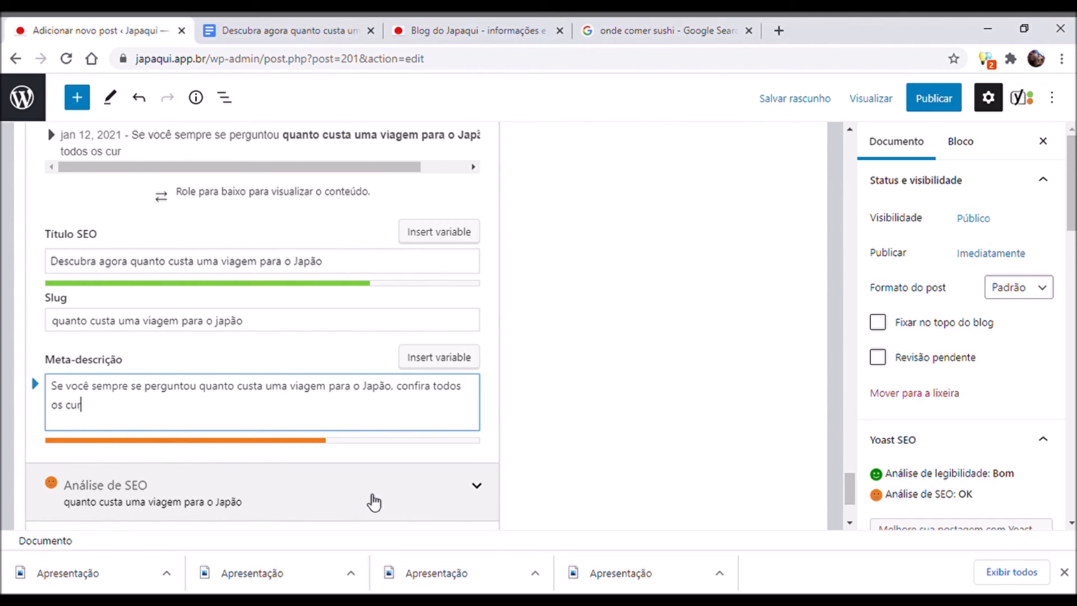
{"action": "key", "text": "BackSpace"}
{"action": "key", "text": "BackSpace"}
{"action": "type", "text": "valores neste ar"}
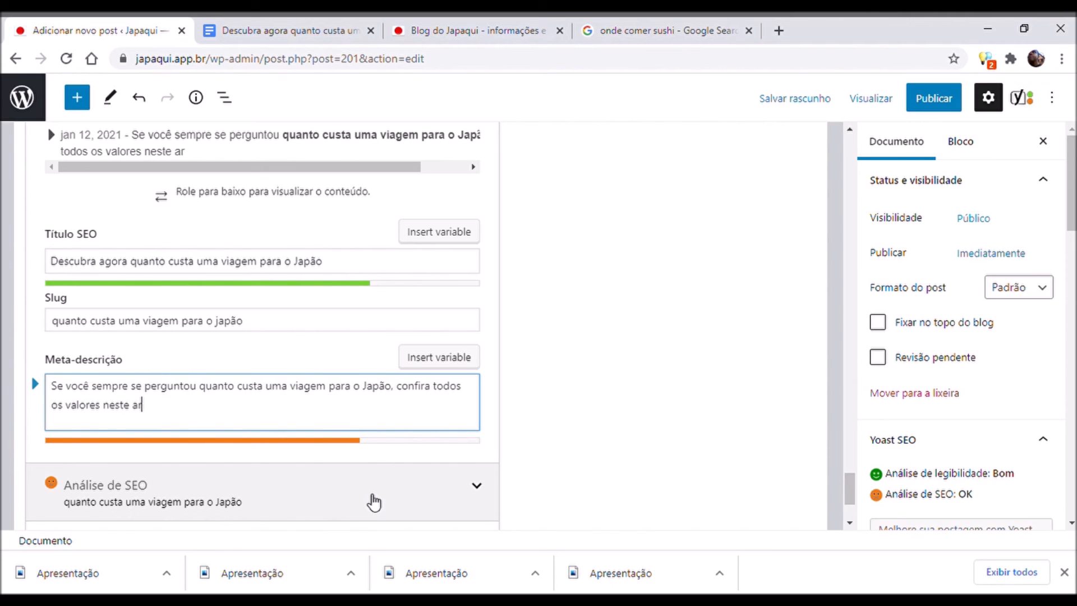
{"action": "type", "text": "tigo!"}
Step: Insert "aqui" before "neste artigo!" in the meta description
{"action": "key", "text": "Left"}
{"action": "key", "text": "Left"}
{"action": "key", "text": "Left"}
{"action": "key", "text": "Left"}
{"action": "key", "text": "Left"}
{"action": "key", "text": "Left"}
{"action": "key", "text": "Left"}
{"action": "key", "text": "Left"}
{"action": "key", "text": "Left"}
{"action": "key", "text": "Left"}
{"action": "key", "text": "Left"}
{"action": "key", "text": "Left"}
{"action": "key", "text": "Right"}
{"action": "key", "text": "Right"}
{"action": "key", "text": "Right"}
{"action": "key", "text": "Right"}
{"action": "key", "text": "Right"}
{"action": "key", "text": "Right"}
{"action": "key", "text": "Left"}
{"action": "key", "text": "Left"}
{"action": "key", "text": "Left"}
{"action": "key", "text": "Left"}
{"action": "key", "text": "Left"}
{"action": "key", "text": "Left"}
{"action": "key", "text": "Left"}
{"action": "key", "text": "Left"}
{"action": "key", "text": "Left"}
{"action": "key", "text": "Left"}
{"action": "key", "text": "Right"}
{"action": "key", "text": "Right"}
{"action": "key", "text": "Right"}
{"action": "key", "text": "Right"}
{"action": "key", "text": "Right"}
{"action": "key", "text": "Right"}
{"action": "key", "text": "Right"}
{"action": "key", "text": "Right"}
{"action": "key", "text": "Right"}
{"action": "key", "text": "Right"}
{"action": "key", "text": "Right"}
{"action": "key", "text": "Right"}
{"action": "key", "text": "Right"}
{"action": "key", "text": "Right"}
{"action": "key", "text": "Right"}
{"action": "key", "text": "Right"}
{"action": "key", "text": "Left"}
{"action": "key", "text": "Left"}
{"action": "key", "text": "Left"}
{"action": "key", "text": "Left"}
{"action": "key", "text": "Left"}
{"action": "key", "text": "Left"}
{"action": "key", "text": "Left"}
{"action": "key", "text": "Left"}
{"action": "key", "text": "Left"}
{"action": "key", "text": "Left"}
{"action": "key", "text": "Left"}
{"action": "key", "text": "Left"}
{"action": "key", "text": "Left"}
{"action": "type", "text": "aqui"}
Step: Copy the whole meta description into the post's excerpt (Resumo)
{"action": "key", "text": "ctrl+a"}
{"action": "key", "text": "ctrl+c"}
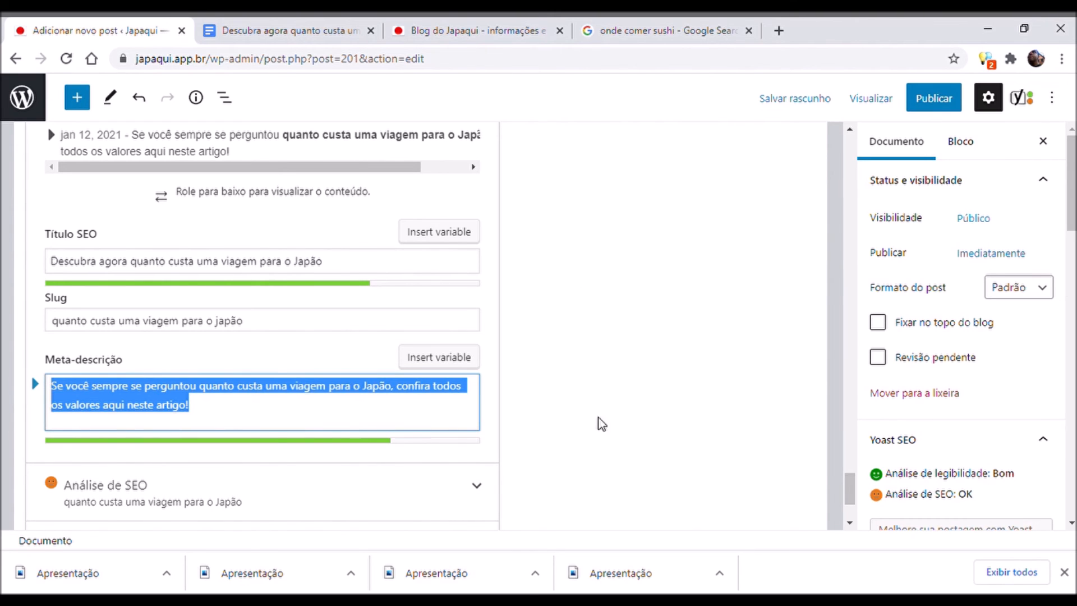
{"action": "left_click", "coordinate": [614, 426]}
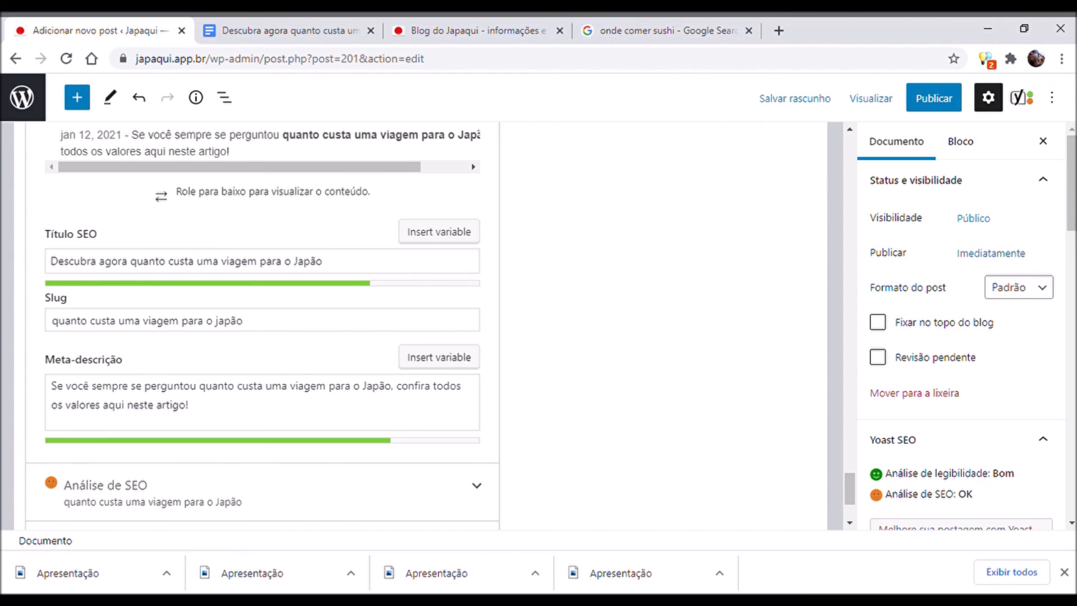
{"action": "left_click_drag", "start_coordinate": [1071, 222], "coordinate": [1071, 405]}
{"action": "left_click", "coordinate": [931, 360]}
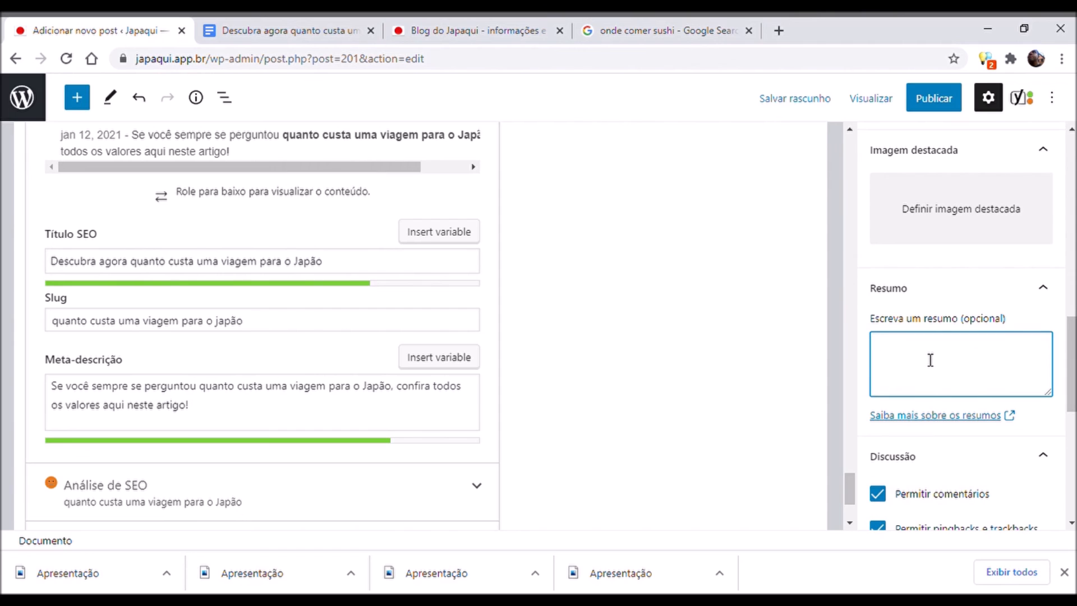
{"action": "key", "text": "ctrl+v"}
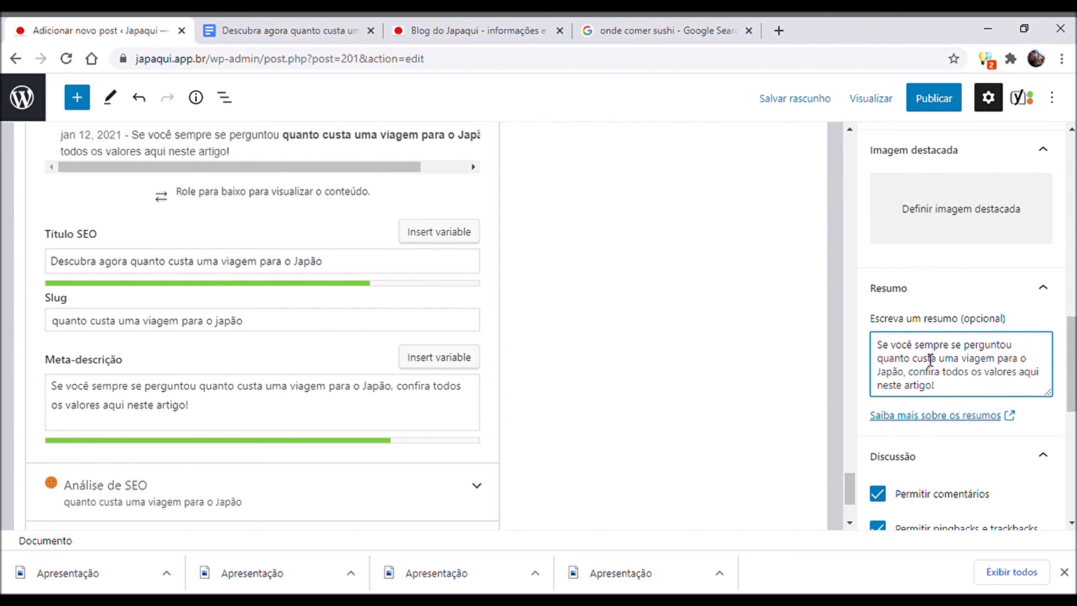
Step: Rewrite the end of the excerpt so it reads "confira todos aqui neste artigo", without "os valores" and the exclamation mark
{"action": "left_click_drag", "start_coordinate": [844, 486], "coordinate": [849, 147]}
{"action": "left_click", "coordinate": [953, 389]}
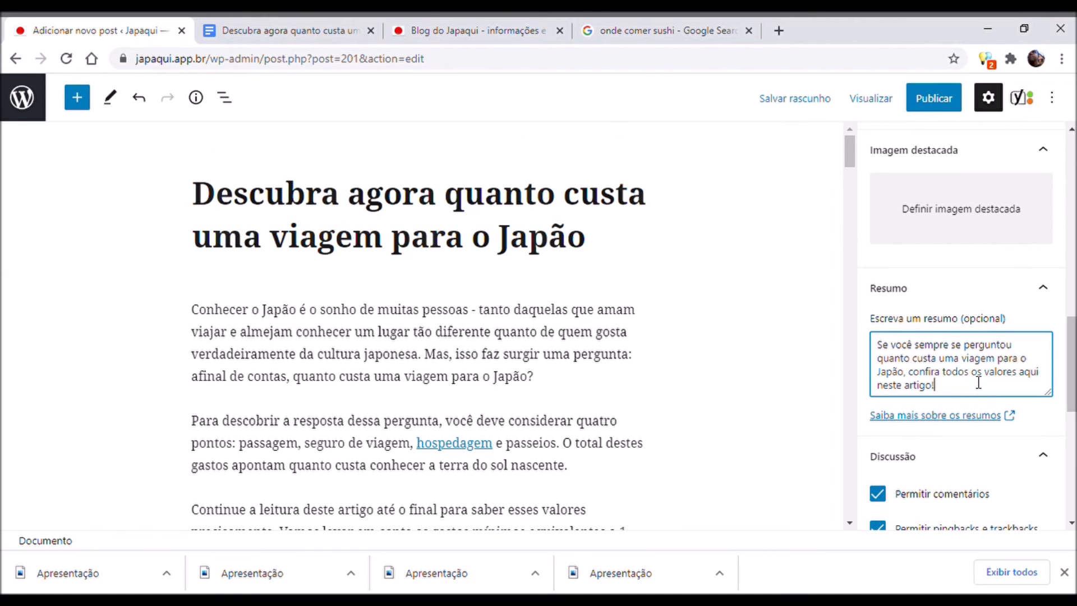
{"action": "left_click_drag", "start_coordinate": [975, 391], "coordinate": [972, 371]}
{"action": "type", "text": "aqui neste artigo"}
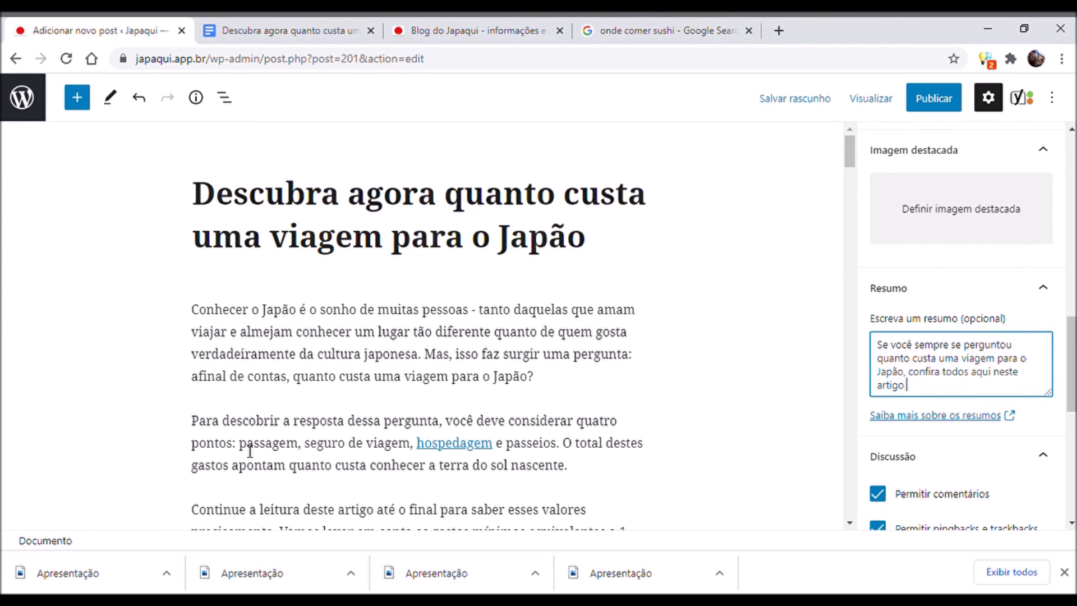
Step: Extend the excerpt with "todos os pontos relacionados a" plus "passagem, seguro de viagem, hospedagem e passeios" copied from the article's second paragraph
{"action": "left_click_drag", "start_coordinate": [240, 449], "coordinate": [565, 453]}
{"action": "key", "text": "ctrl+c"}
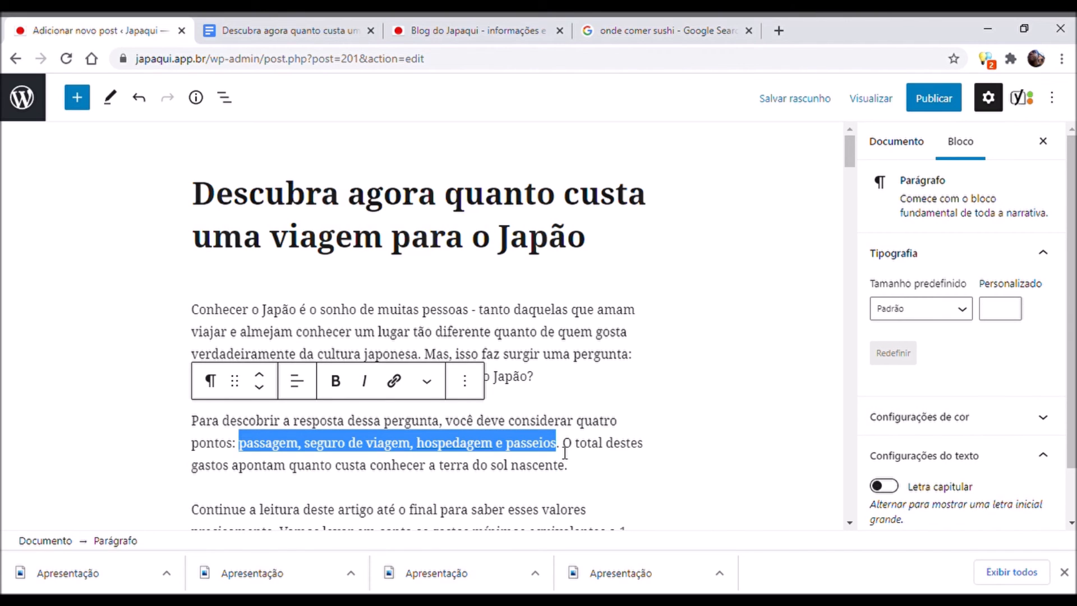
{"action": "left_click_drag", "start_coordinate": [1070, 376], "coordinate": [1069, 425]}
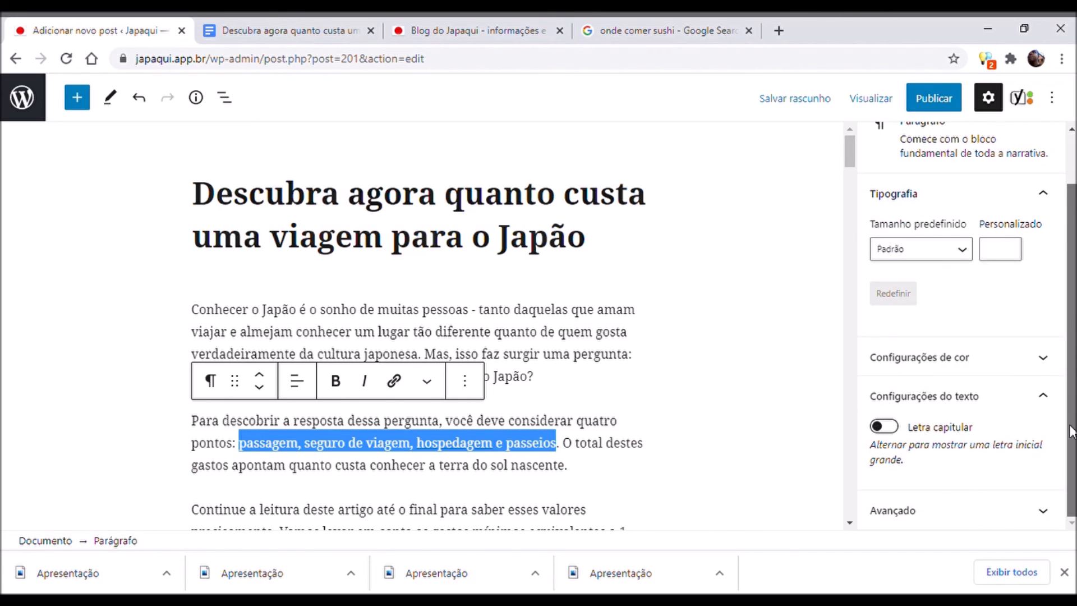
{"action": "scroll", "coordinate": [953, 194], "scroll_direction": "up", "scroll_amount": 2}
{"action": "left_click", "coordinate": [897, 144]}
{"action": "scroll", "coordinate": [961, 331], "scroll_direction": "down", "scroll_amount": 10}
{"action": "left_click_drag", "start_coordinate": [1070, 362], "coordinate": [1071, 363]}
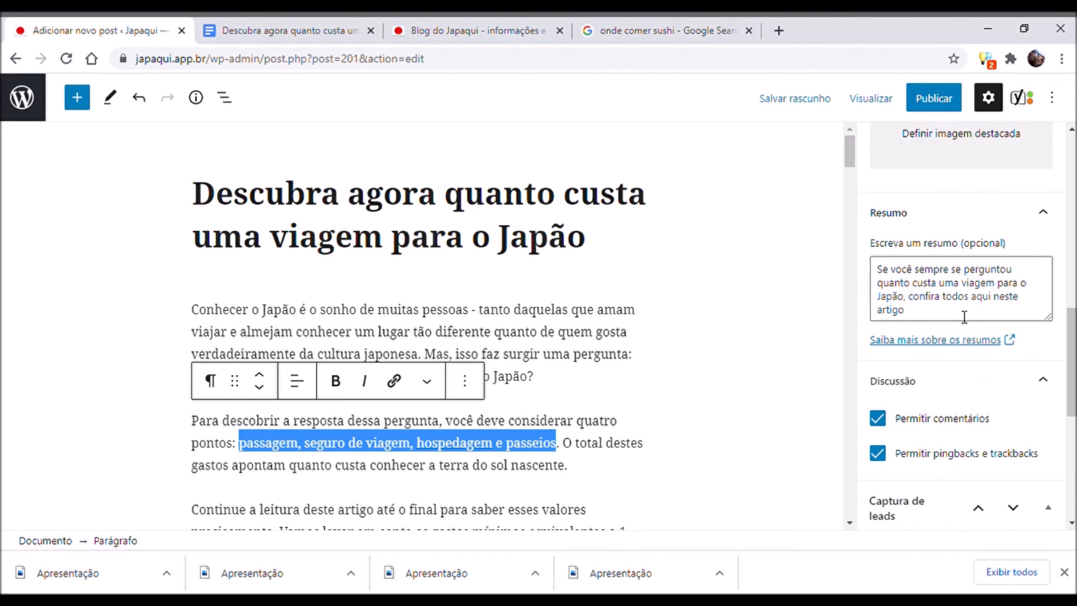
{"action": "left_click", "coordinate": [964, 315]}
{"action": "type", "text": "tod"}
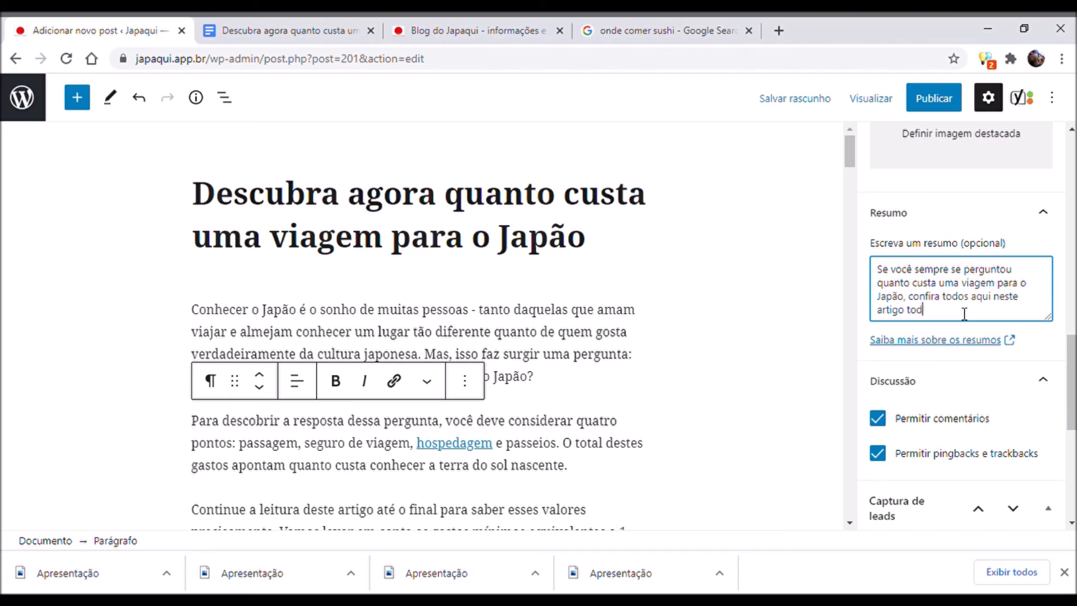
{"action": "type", "text": "os os pontos relacionados a"}
{"action": "key", "text": "ctrl+v"}
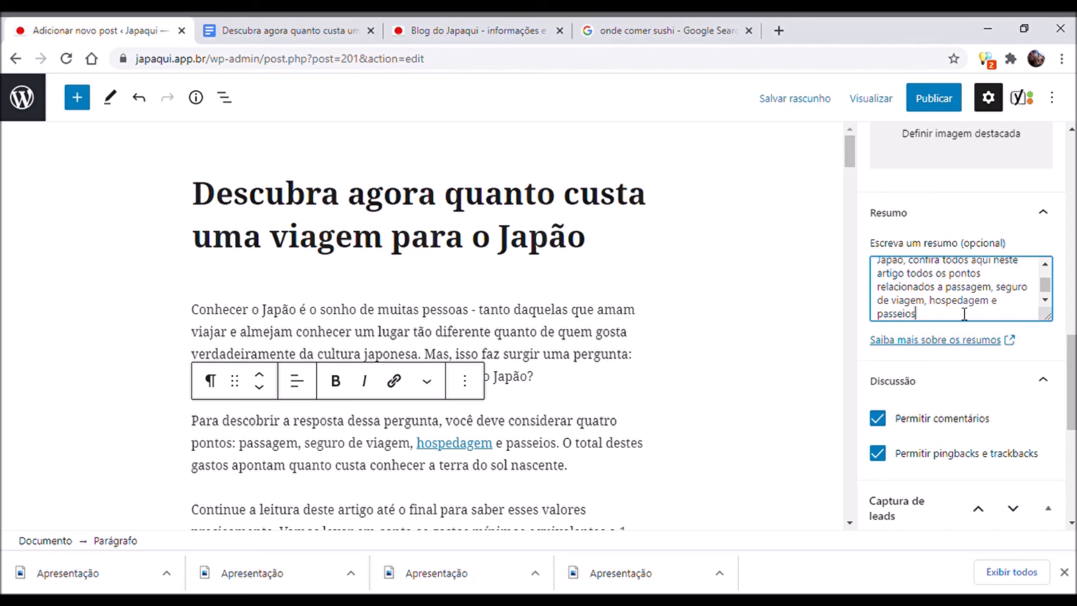
Step: Change the excerpt's ending to "hospedagem, passeios e muito mais!"
{"action": "type", "text": "."}
{"action": "key", "text": "Left"}
{"action": "key", "text": "Left"}
{"action": "key", "text": "Left"}
{"action": "key", "text": "Left"}
{"action": "key", "text": "Left"}
{"action": "key", "text": "Left"}
{"action": "key", "text": "Left"}
{"action": "key", "text": "Left"}
{"action": "key", "text": "Left"}
{"action": "key", "text": "BackSpace"}
{"action": "key", "text": "BackSpace"}
{"action": "type", "text": ","}
{"action": "key", "text": "BackSpace"}
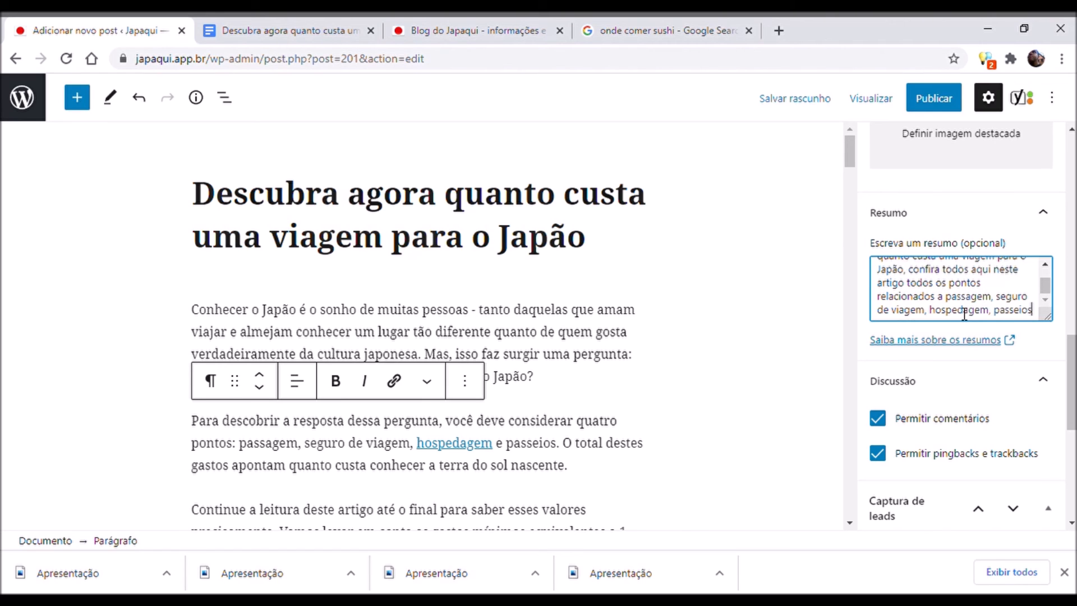
{"action": "type", "text": "e muito mais!"}
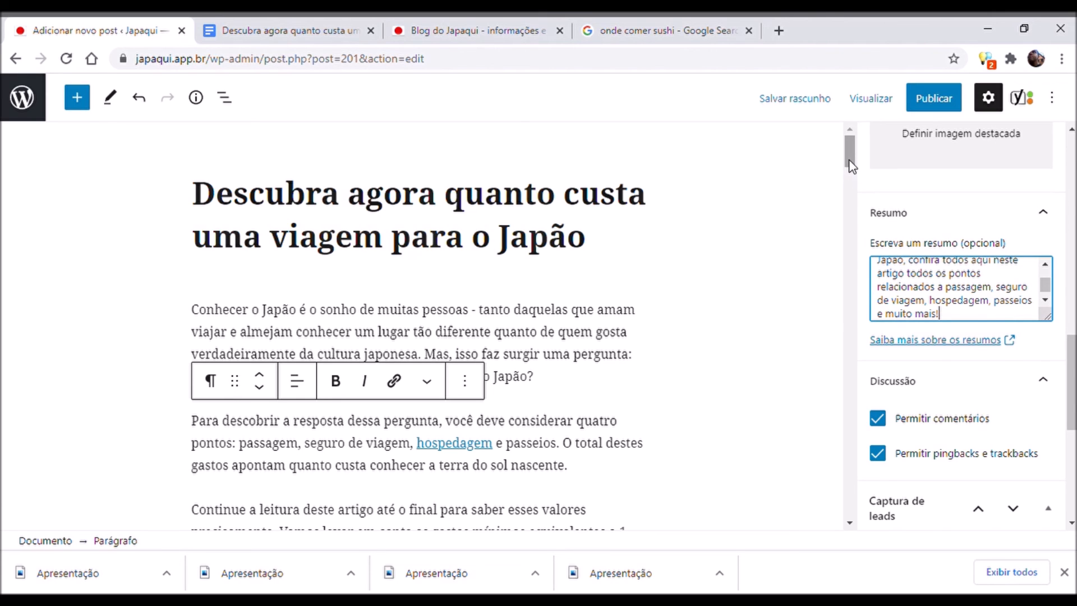
Step: Expand the Yoast SEO analysis for the focus keyphrase and review its listed problems and improvements
{"action": "scroll", "coordinate": [849, 180], "scroll_direction": "down", "scroll_amount": 3}
{"action": "left_click_drag", "start_coordinate": [848, 181], "coordinate": [832, 469]}
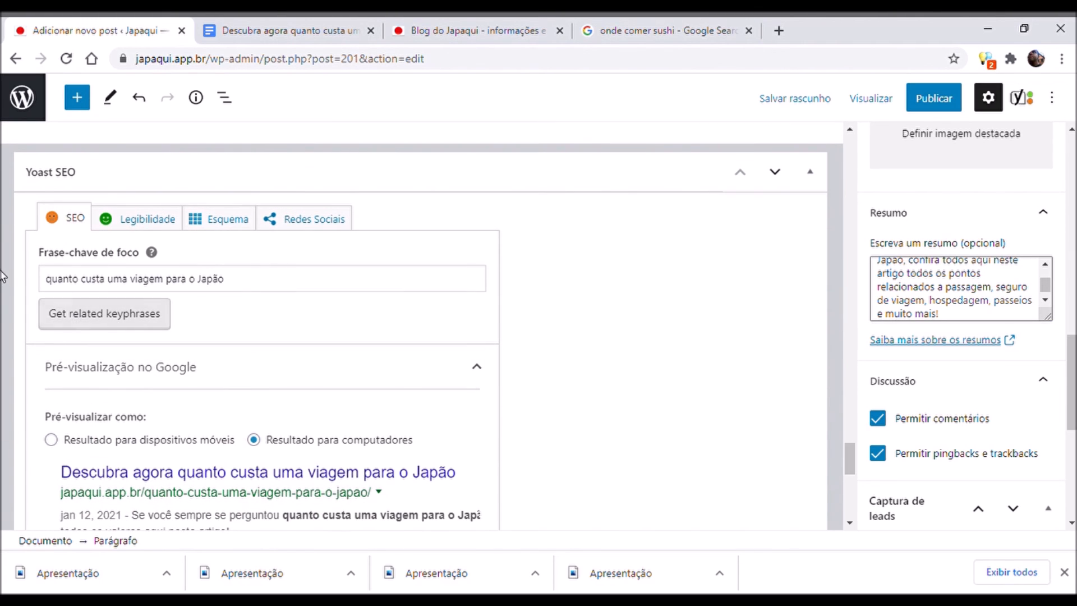
{"action": "left_click_drag", "start_coordinate": [850, 457], "coordinate": [853, 499]}
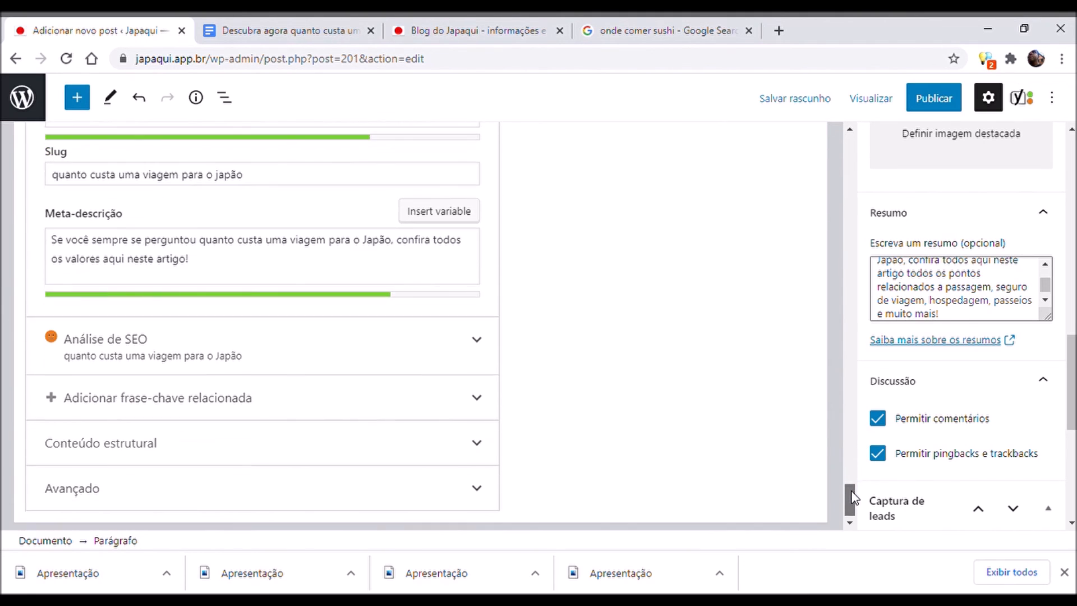
{"action": "left_click", "coordinate": [479, 358]}
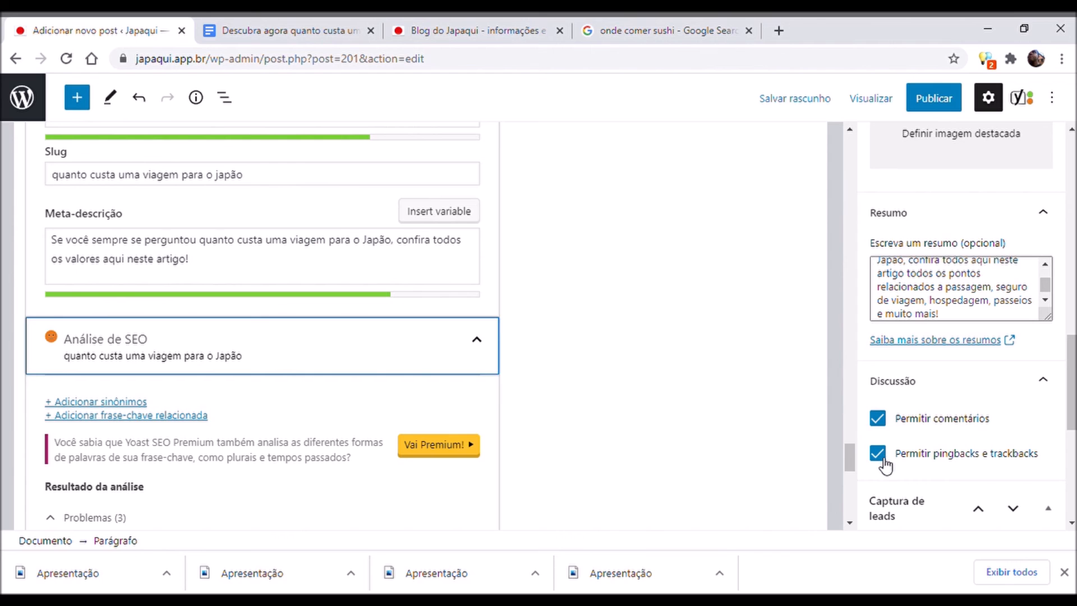
{"action": "left_click_drag", "start_coordinate": [854, 464], "coordinate": [852, 480]}
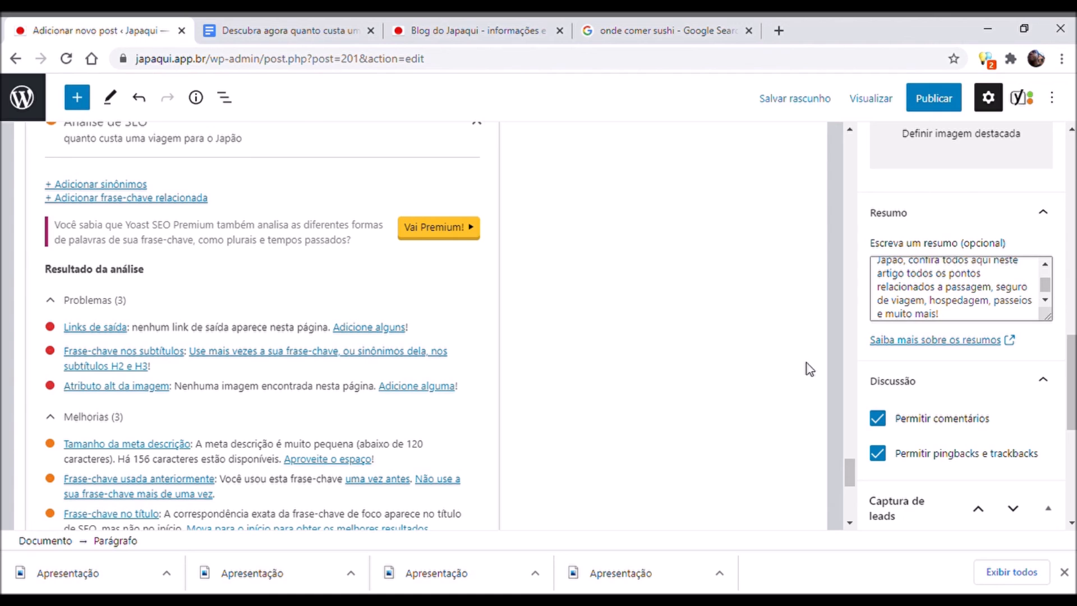
Step: Set the media library image quanto-custa-uma-viagem-para-o-Japao-scaled.jpg as the post's featured image
{"action": "scroll", "coordinate": [961, 325], "scroll_direction": "up", "scroll_amount": 5}
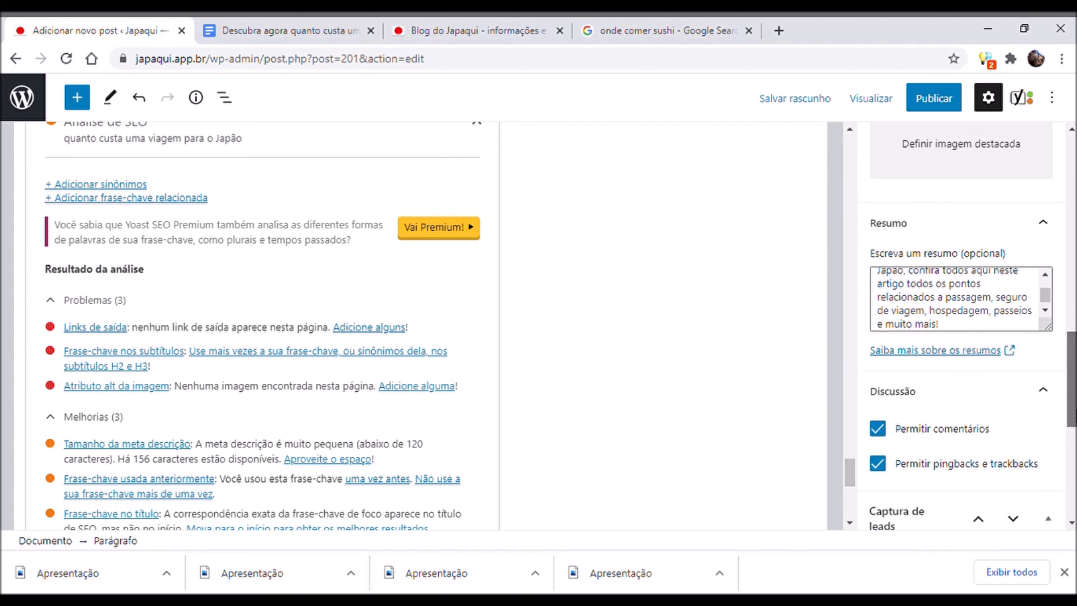
{"action": "scroll", "coordinate": [961, 325], "scroll_direction": "down", "scroll_amount": 1}
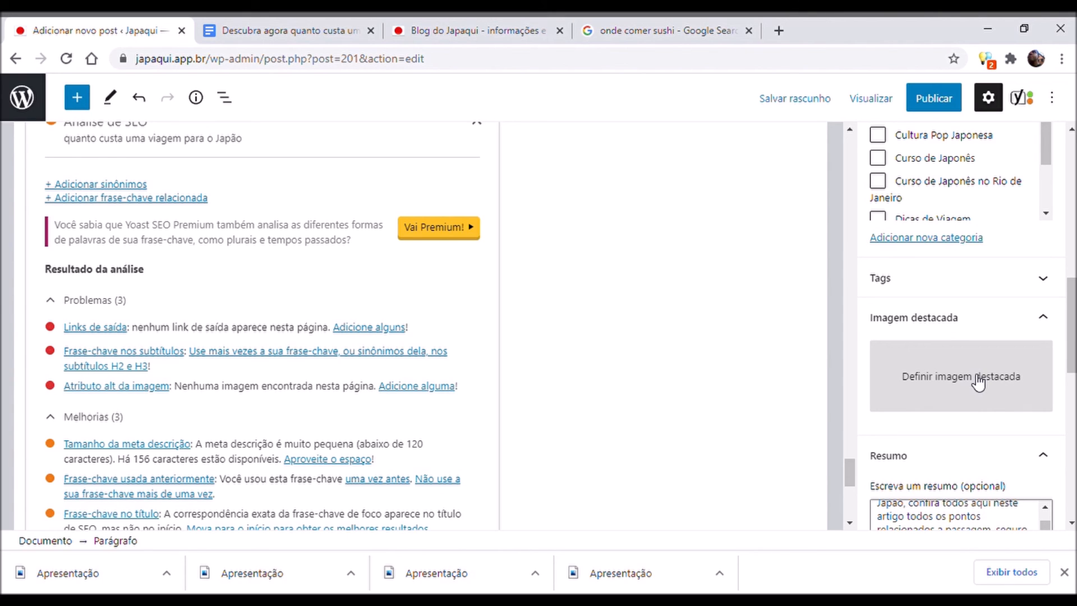
{"action": "left_click", "coordinate": [959, 396]}
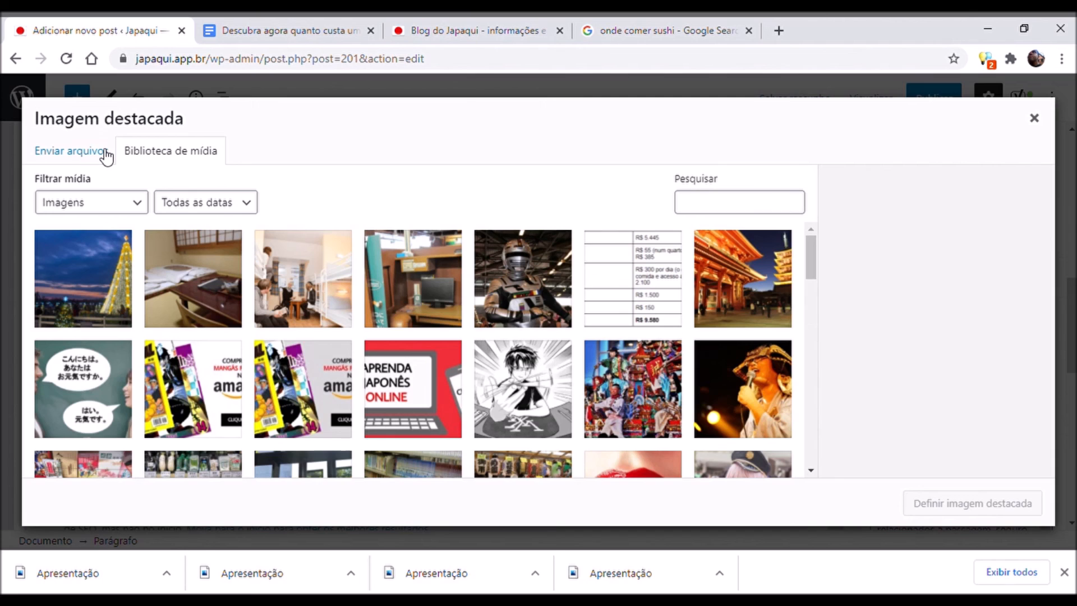
{"action": "left_click", "coordinate": [746, 282]}
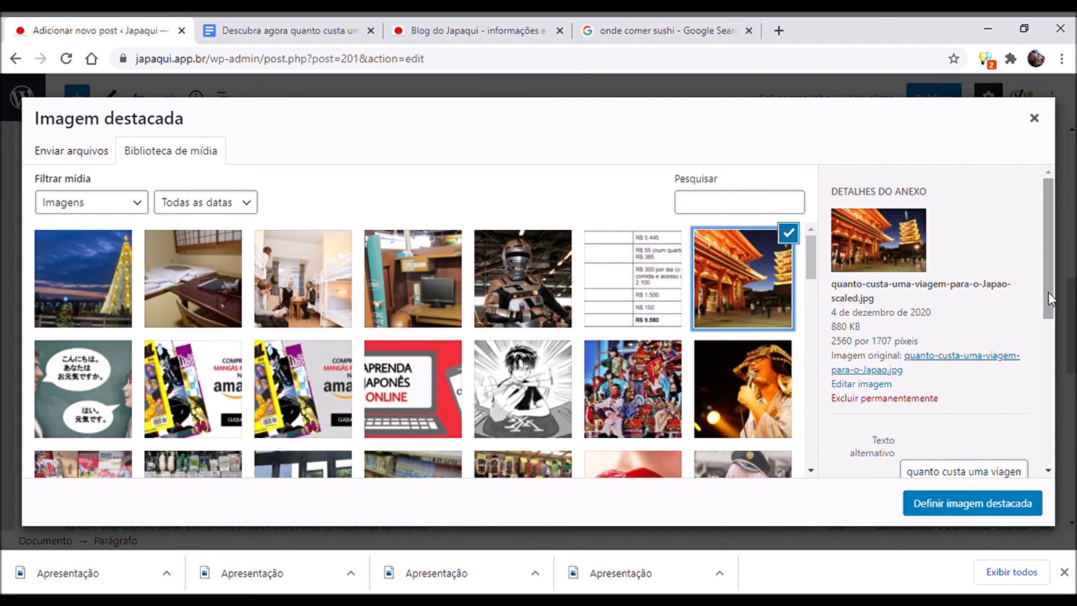
{"action": "left_click_drag", "start_coordinate": [1048, 290], "coordinate": [1051, 360]}
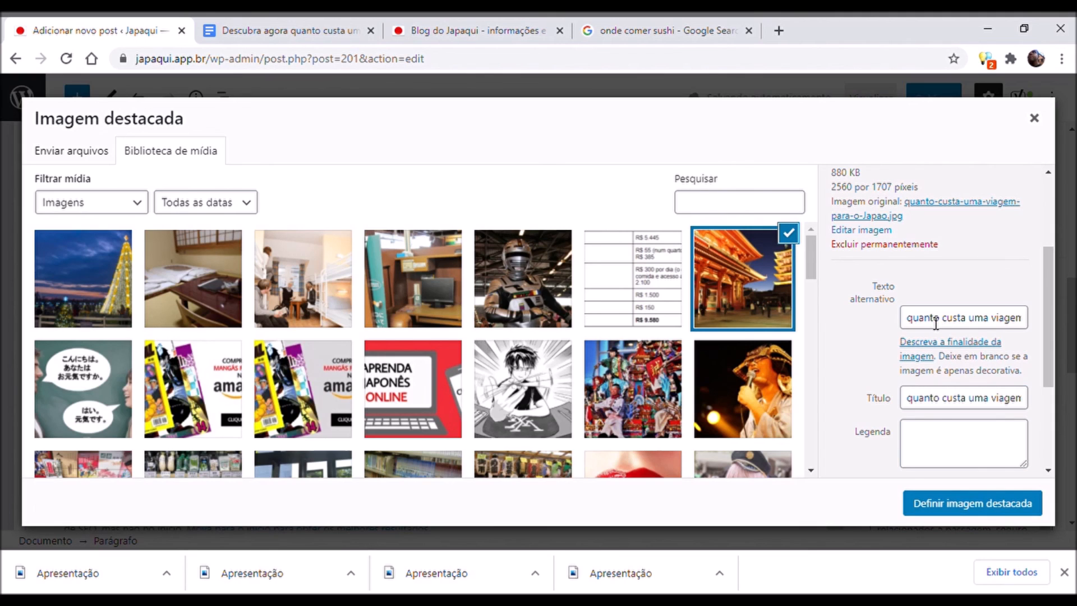
{"action": "left_click", "coordinate": [961, 506]}
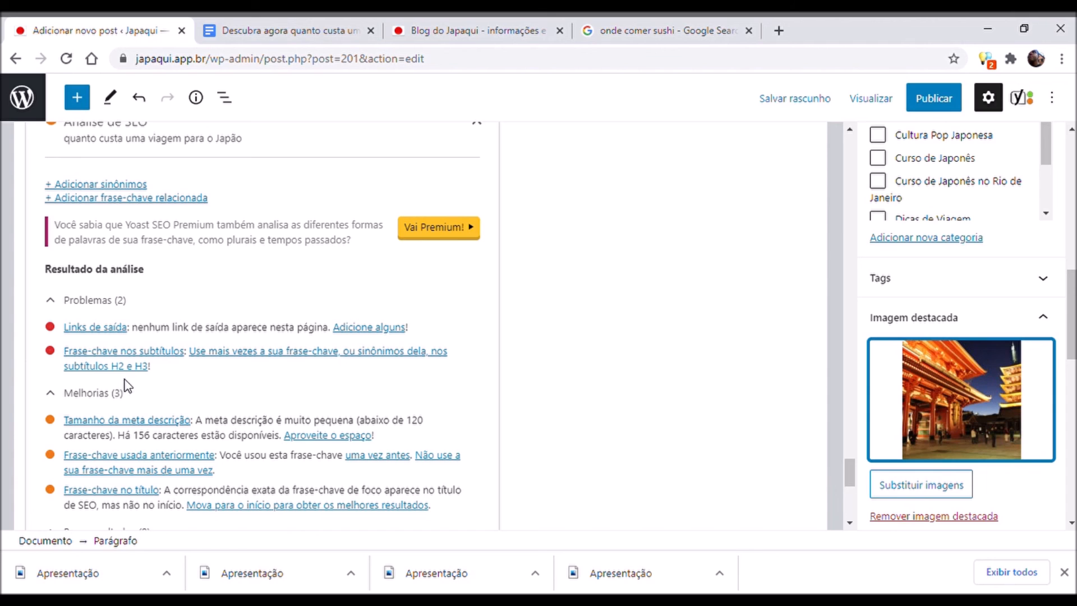
Step: Open the Yoast readability (Legibilidade) analysis to review its results
{"action": "left_click_drag", "start_coordinate": [846, 475], "coordinate": [847, 425]}
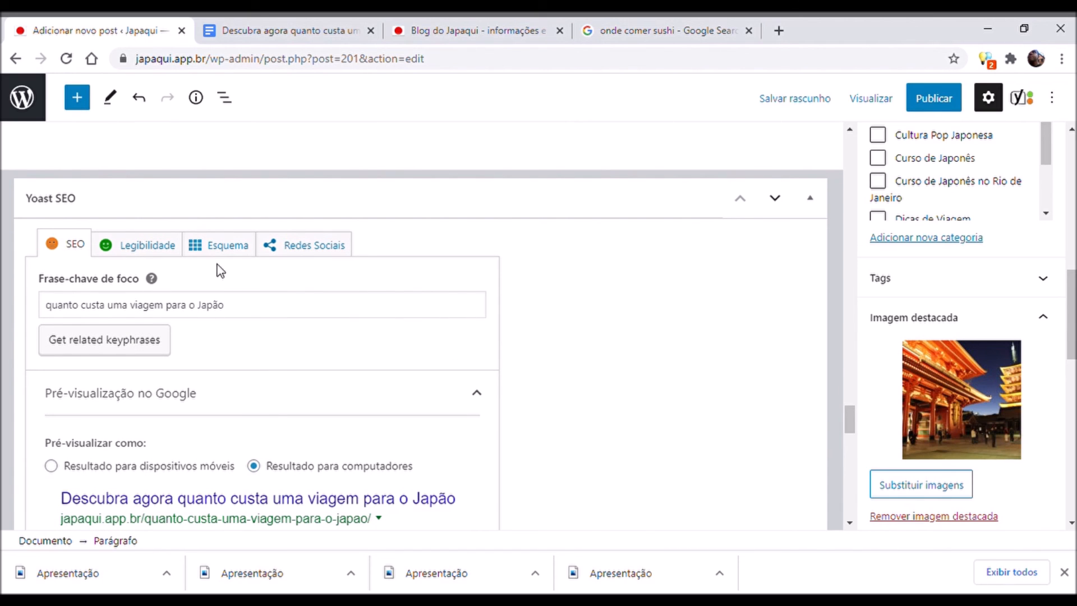
{"action": "left_click", "coordinate": [137, 250]}
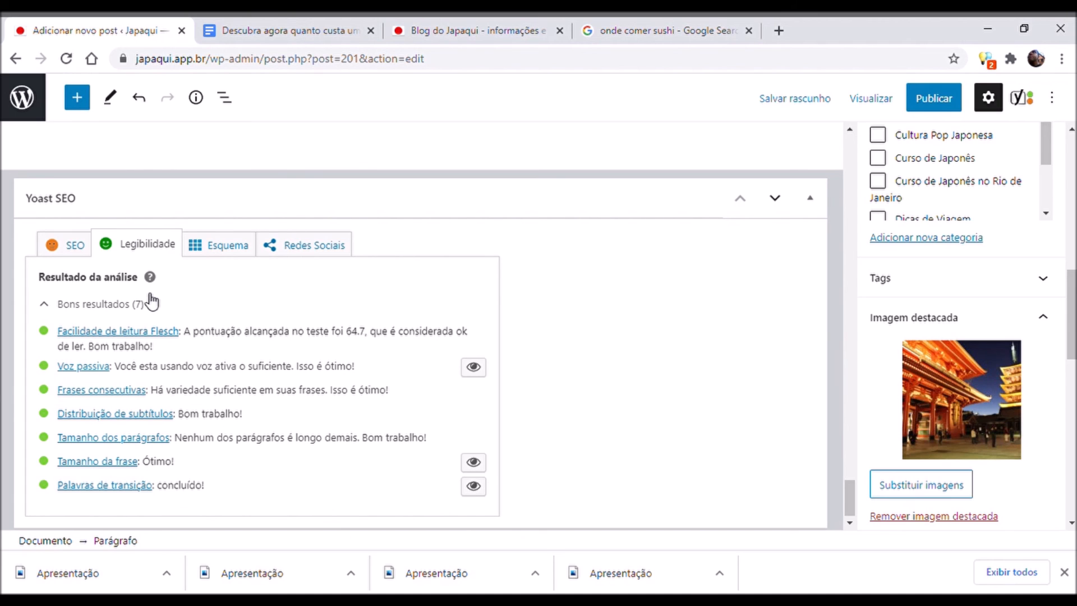
Step: Return to the Yoast SEO analysis, and open the blog's published article "Descubra agora quanto custa uma viagem para o Japão" to examine its header and introduction
{"action": "left_click", "coordinate": [75, 250]}
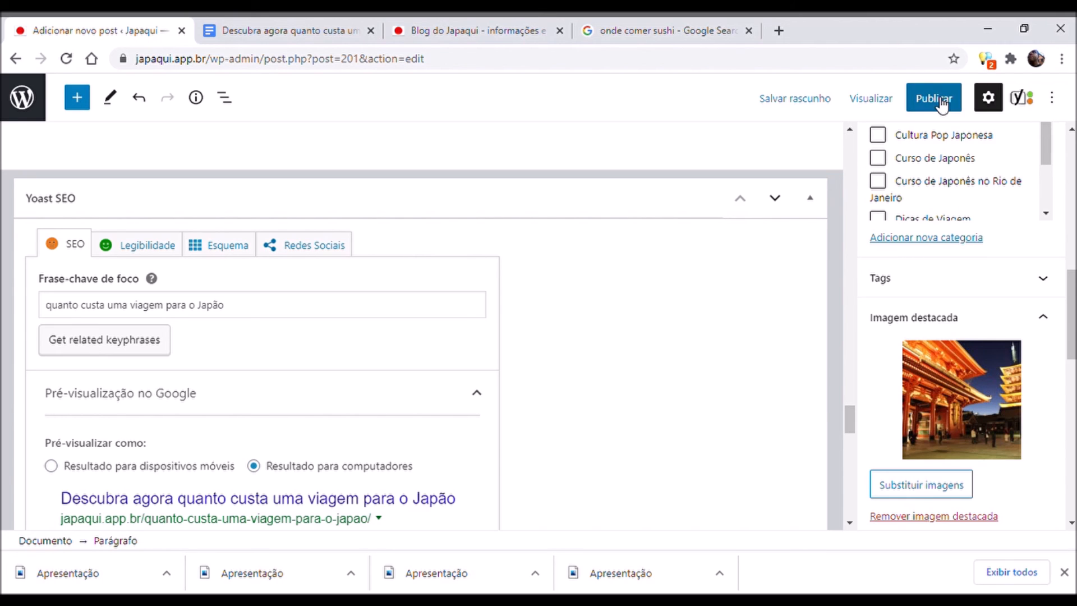
{"action": "left_click", "coordinate": [477, 25]}
{"action": "left_click_drag", "start_coordinate": [1071, 303], "coordinate": [1072, 192]}
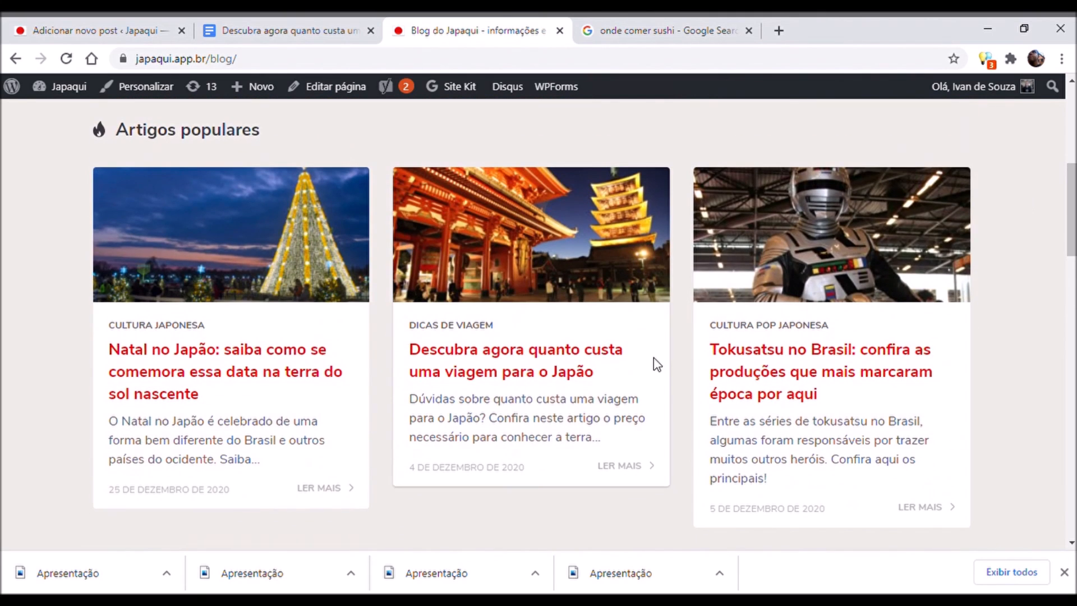
{"action": "left_click", "coordinate": [539, 352]}
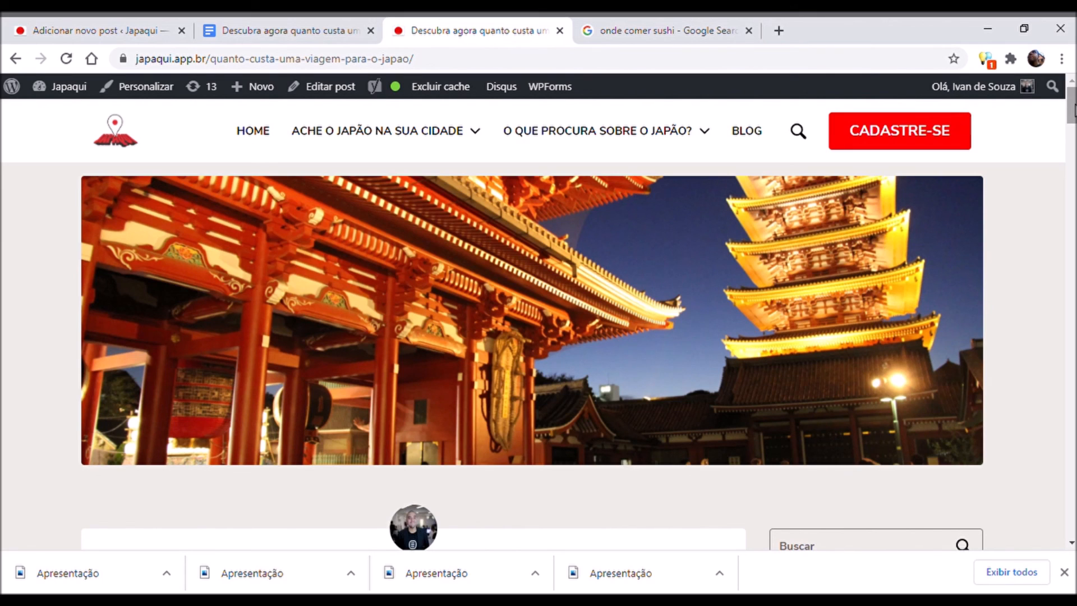
{"action": "left_click_drag", "start_coordinate": [1072, 110], "coordinate": [1072, 143]}
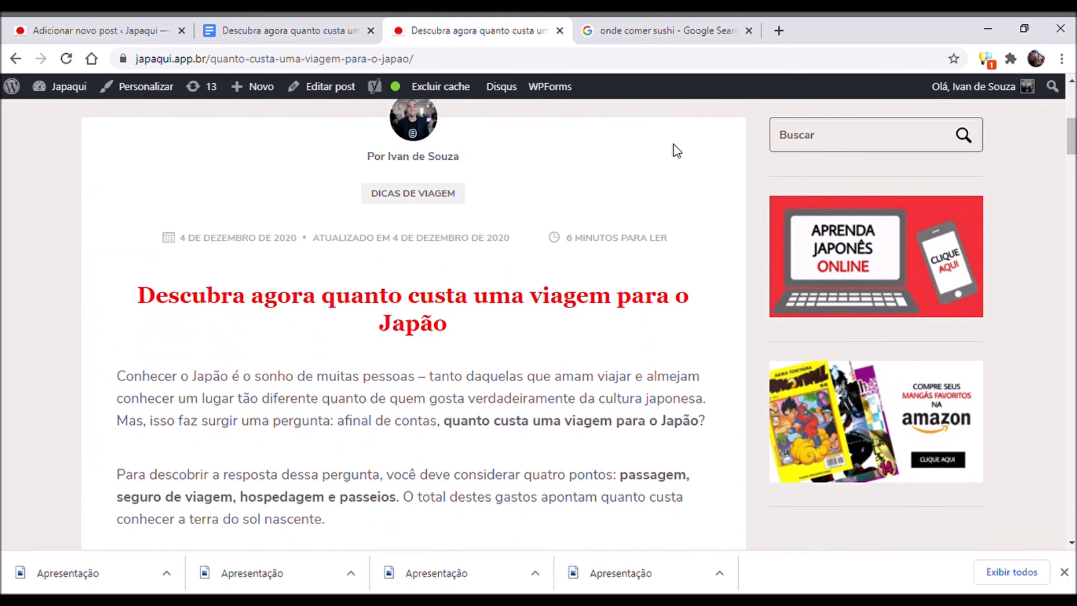
Step: Assign the draft post to the category Dicas de Viagem
{"action": "left_click", "coordinate": [95, 23]}
{"action": "scroll", "coordinate": [960, 281], "scroll_direction": "up", "scroll_amount": 3}
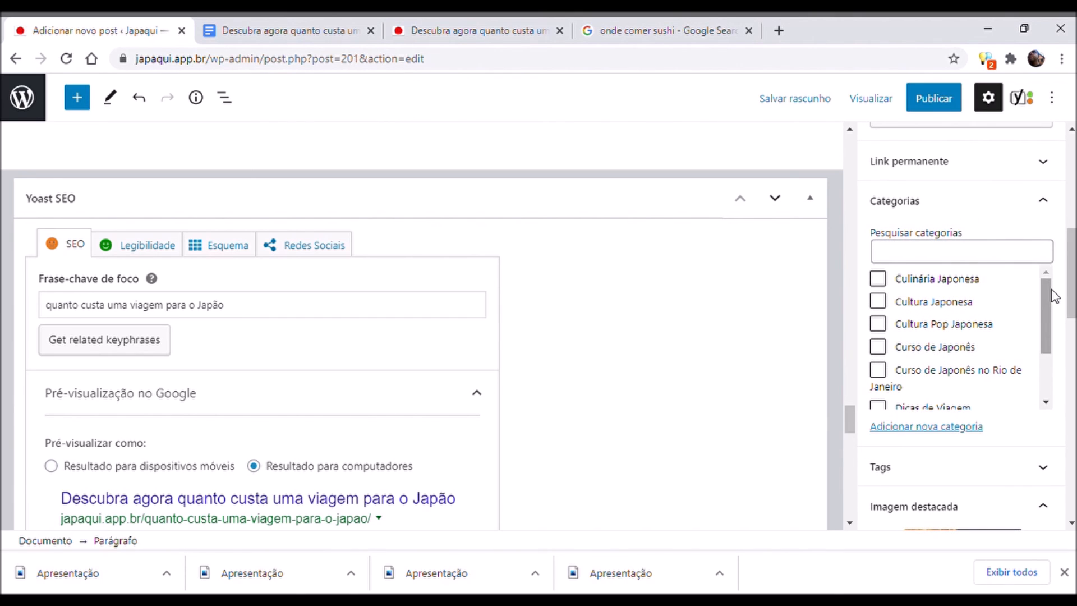
{"action": "left_click_drag", "start_coordinate": [1055, 296], "coordinate": [1045, 349]}
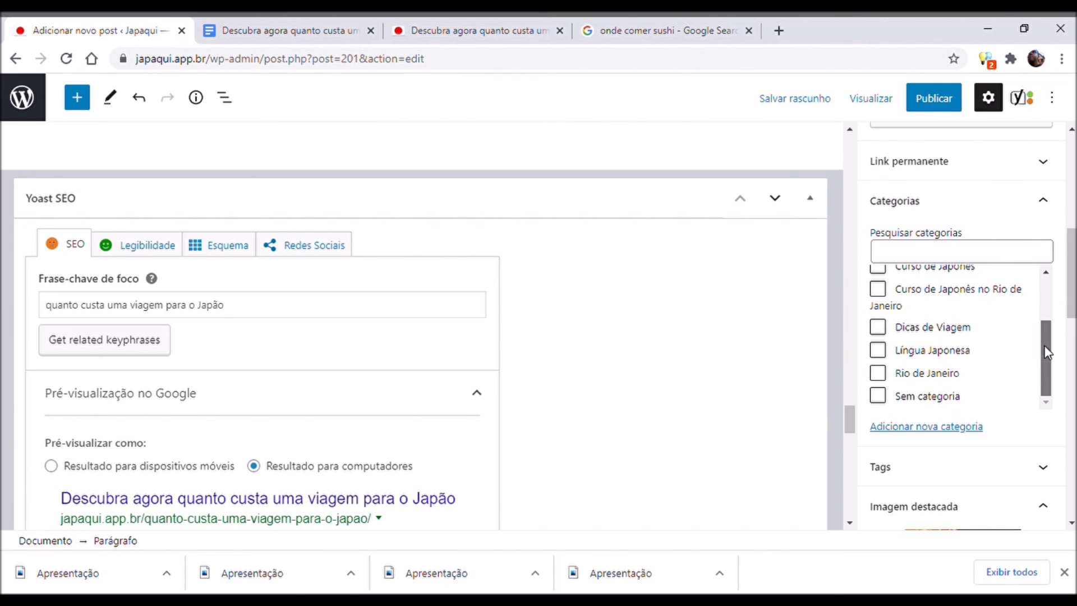
{"action": "left_click", "coordinate": [897, 330]}
Step: Review the published article's body through its closing paragraph, and return to the beginning of the draft post
{"action": "left_click", "coordinate": [477, 30]}
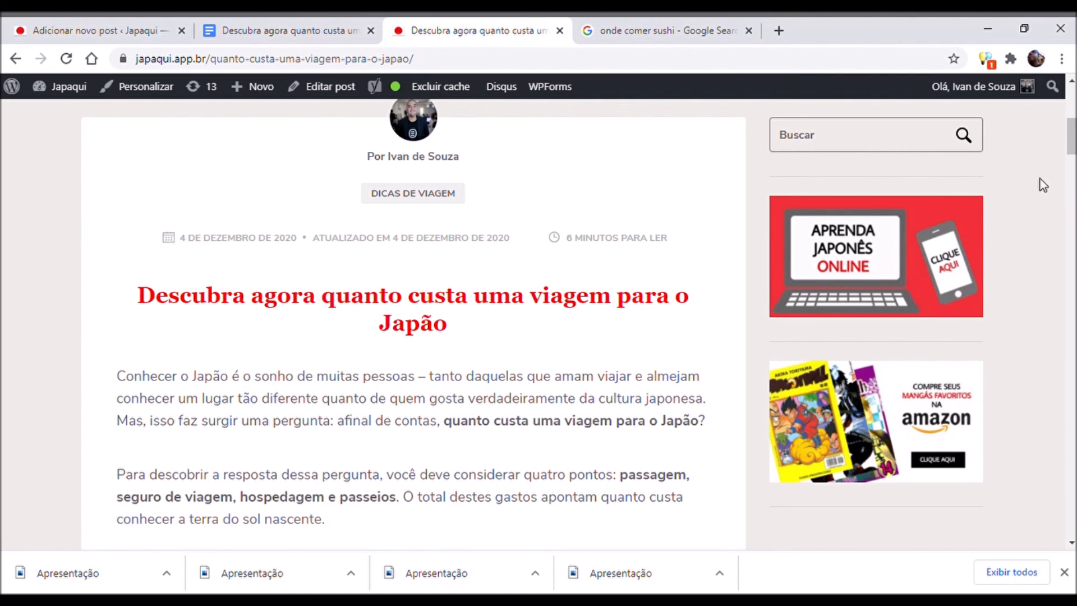
{"action": "left_click_drag", "start_coordinate": [1071, 149], "coordinate": [1071, 205]}
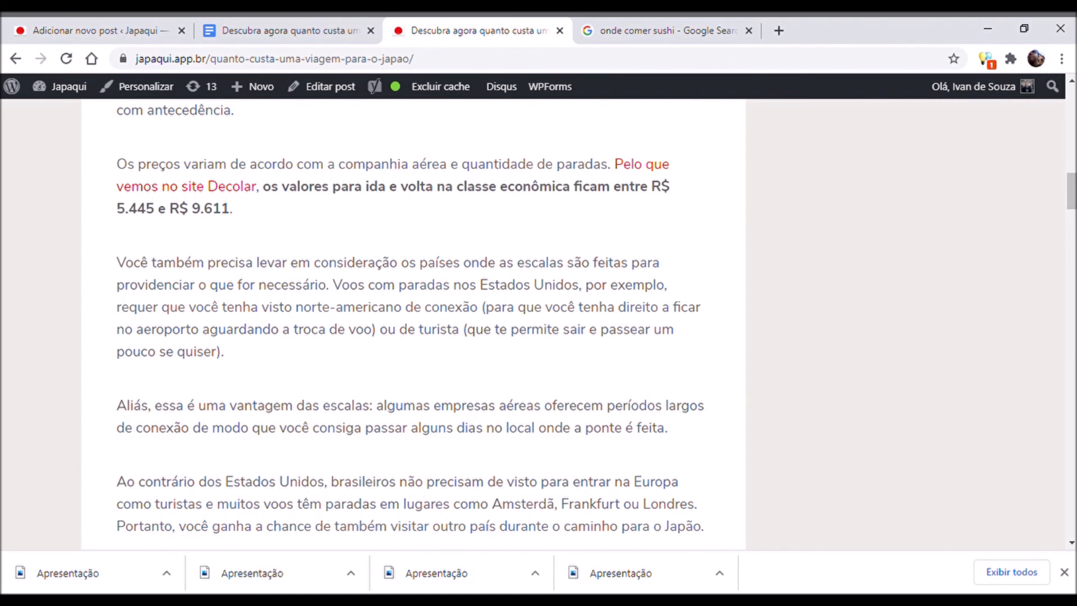
{"action": "left_click_drag", "start_coordinate": [1071, 199], "coordinate": [1069, 400]}
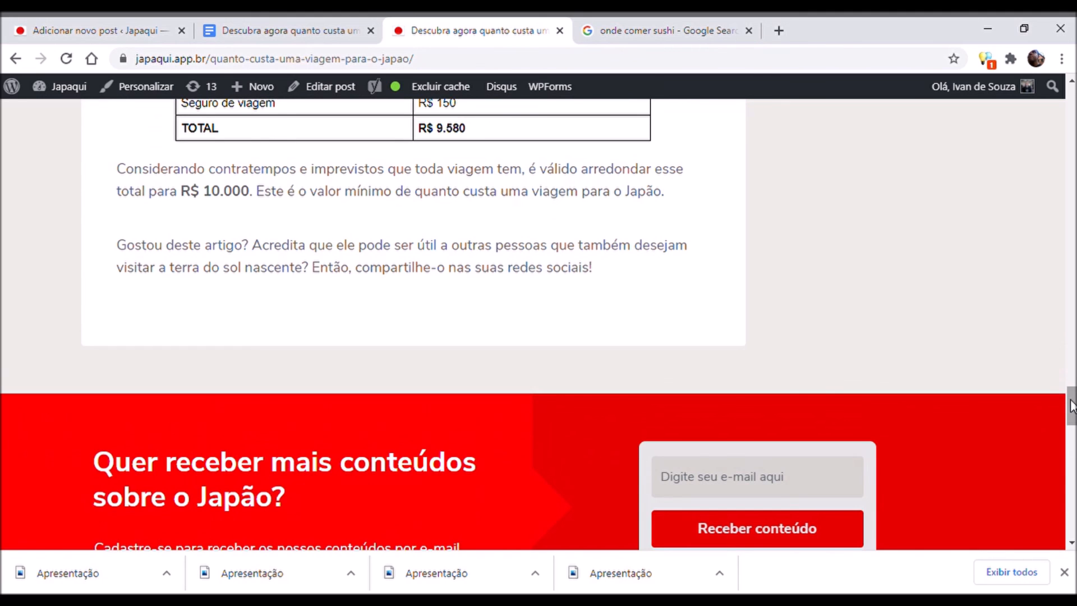
{"action": "left_click", "coordinate": [101, 24]}
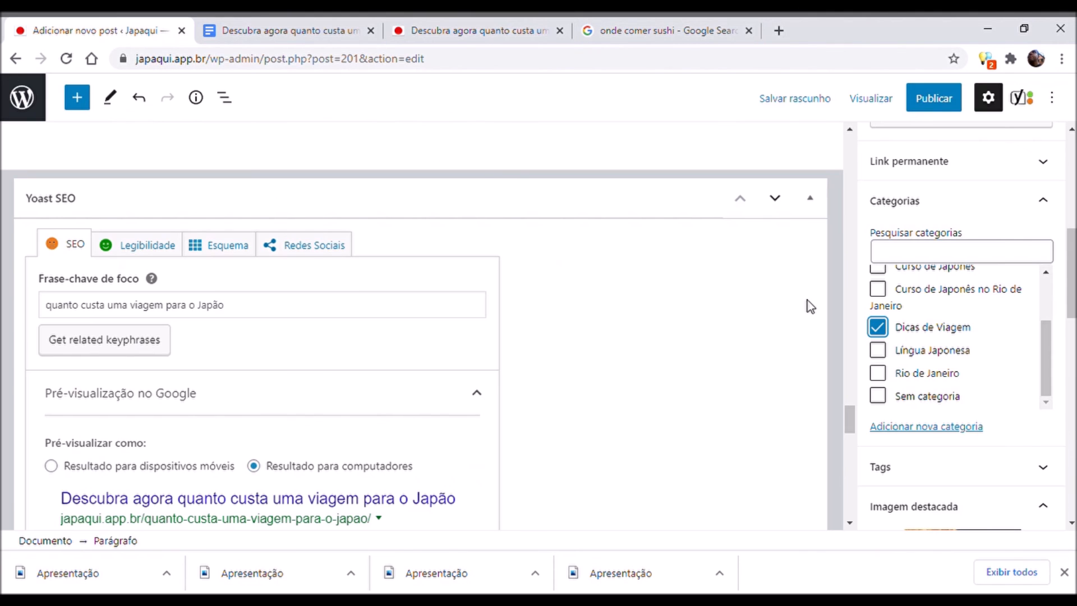
{"action": "left_click_drag", "start_coordinate": [848, 418], "coordinate": [842, 151]}
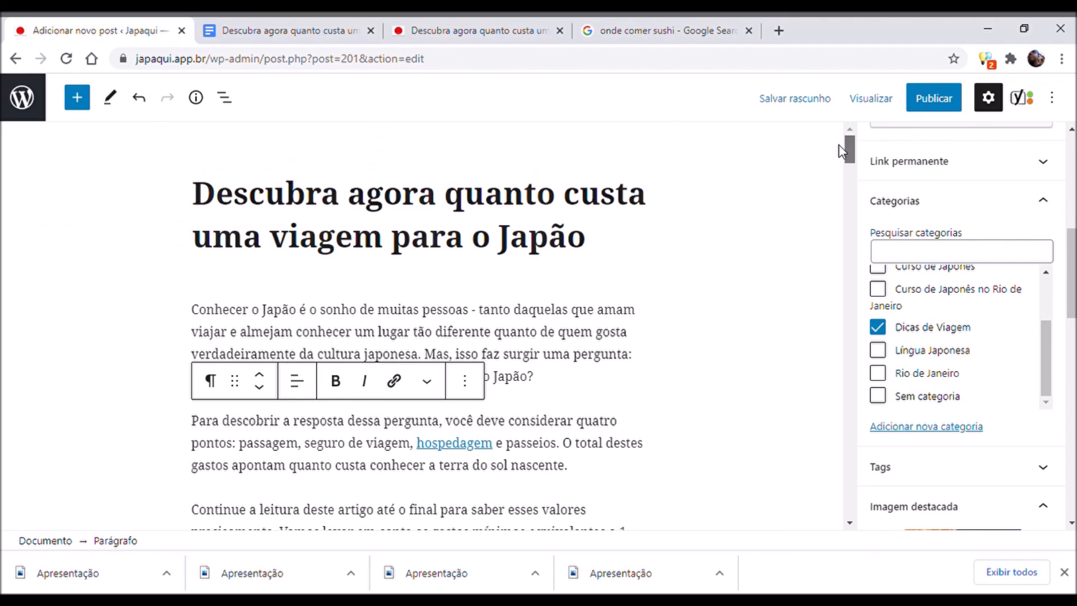